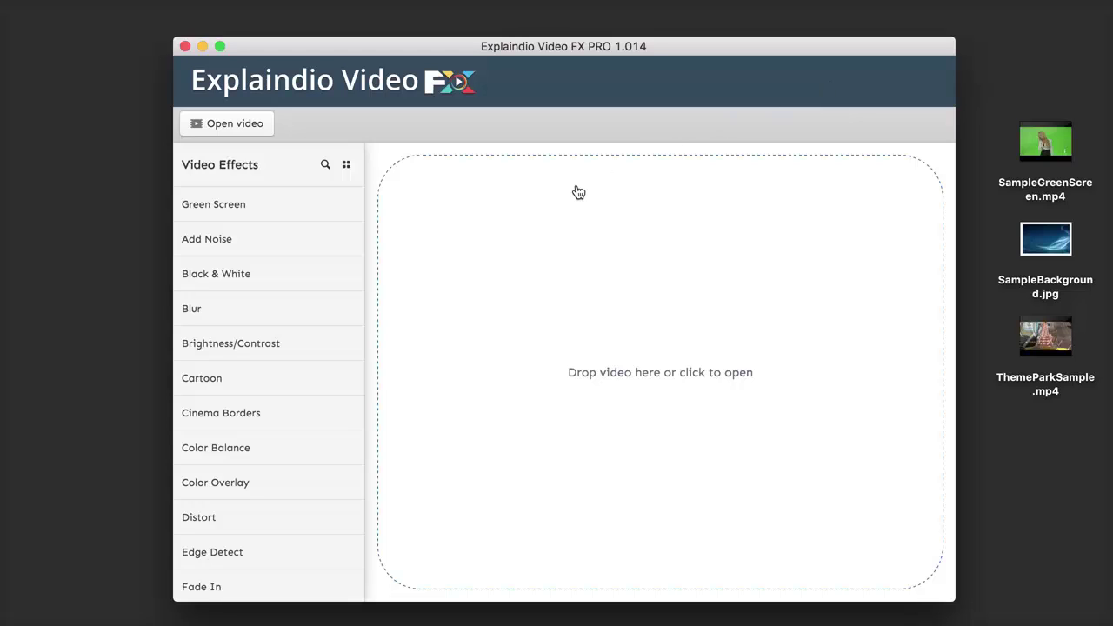
- Load ThemeParkSample.mp4 from the Desktop into Video FX PRO
scroll(226, 351, down, 2)
scroll(229, 353, down, 2)
scroll(248, 385, down, 2)
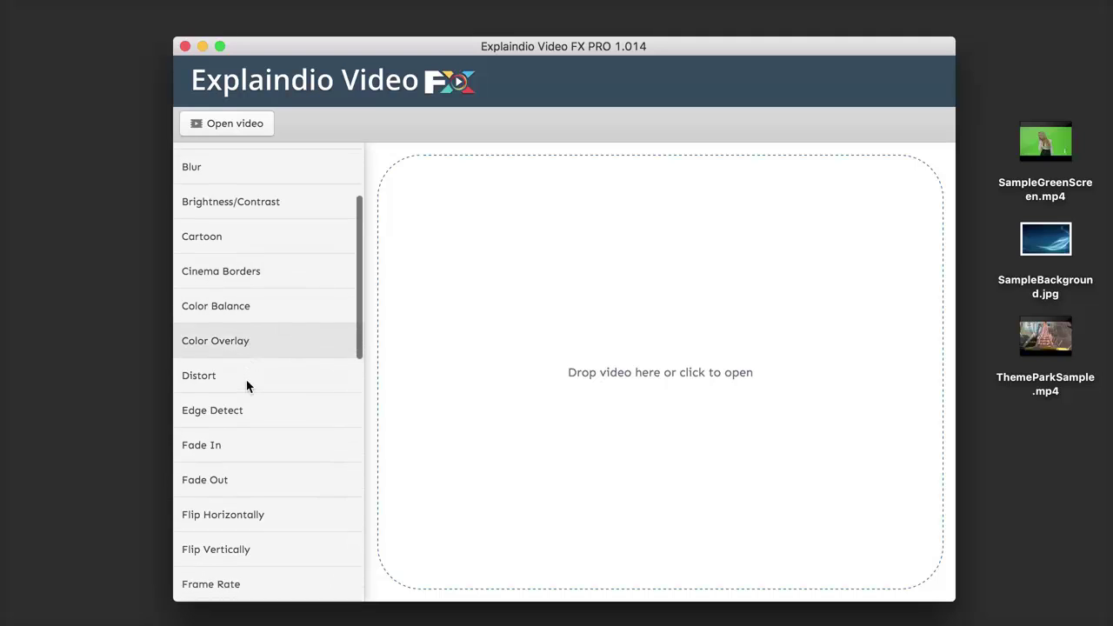
scroll(272, 370, up, 5)
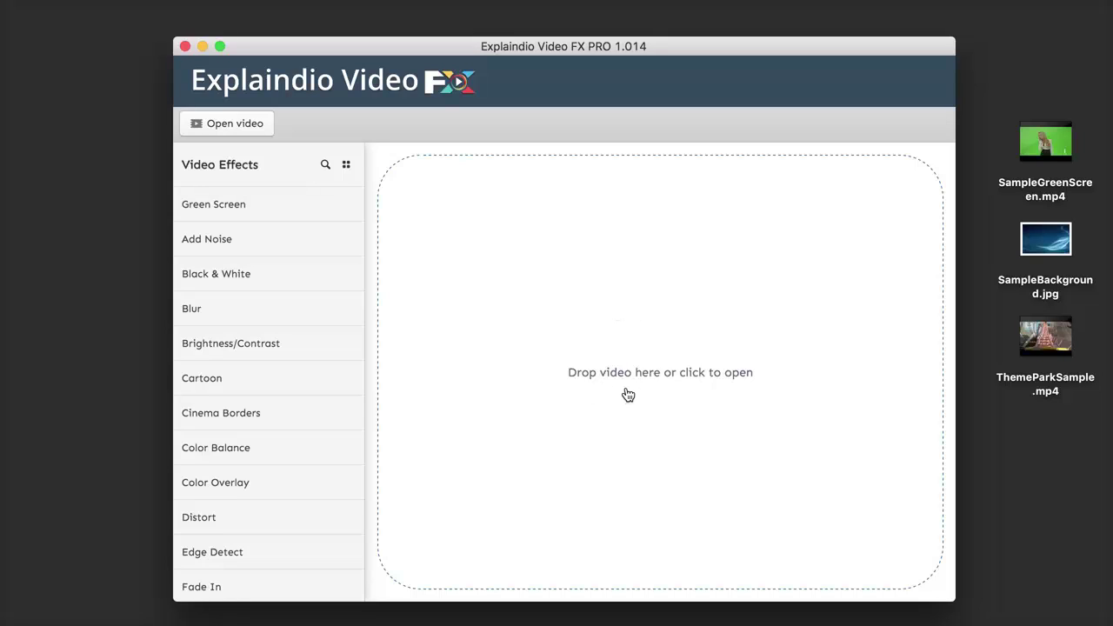
click(239, 124)
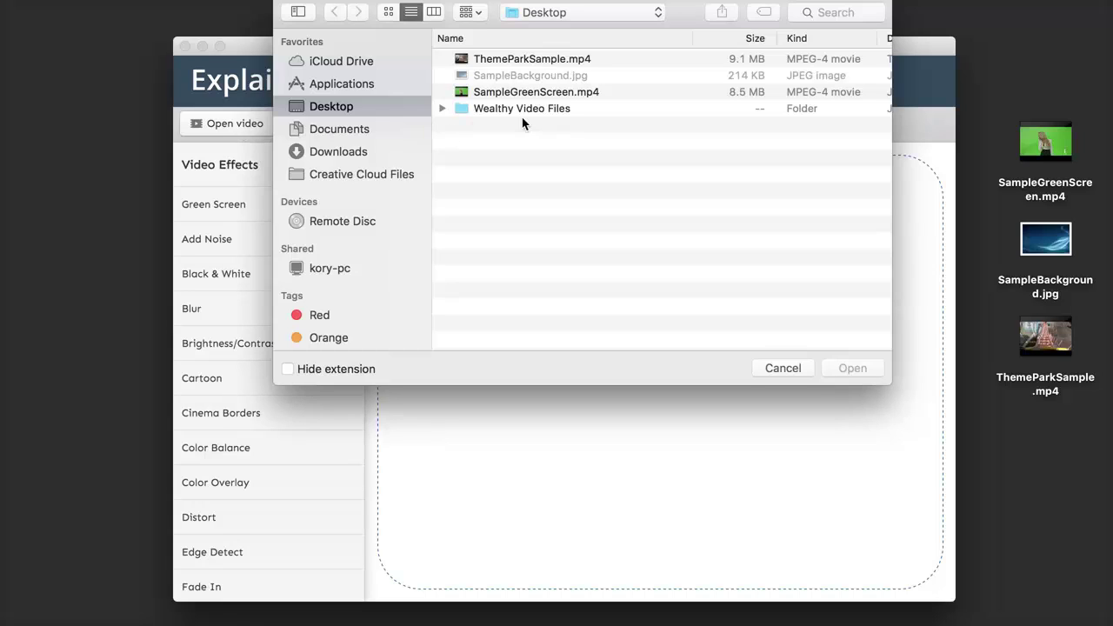
click(575, 63)
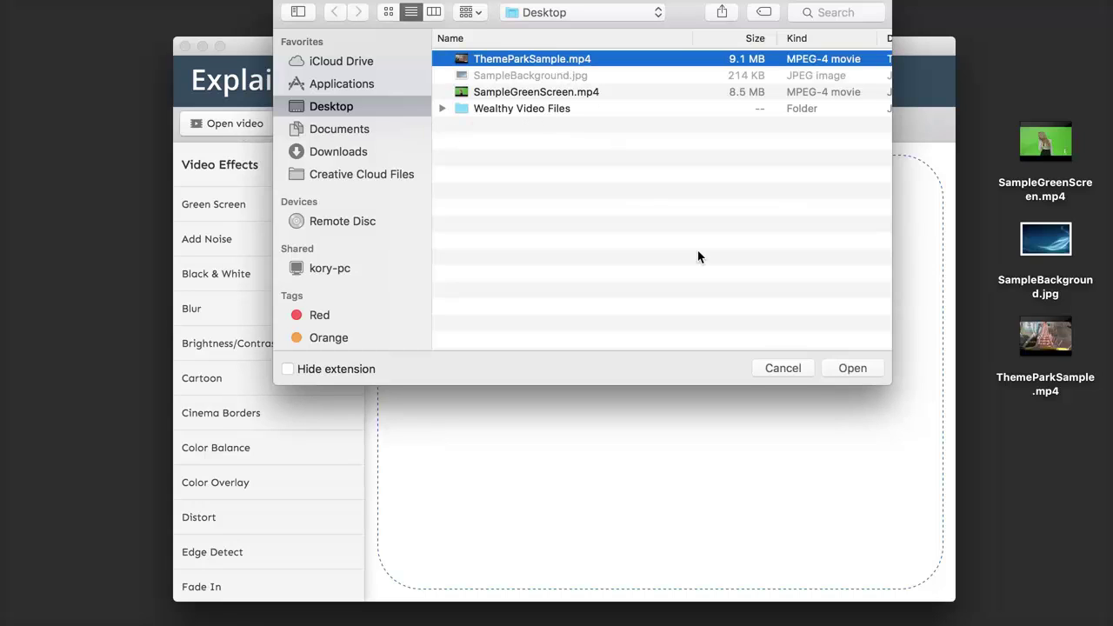
click(839, 369)
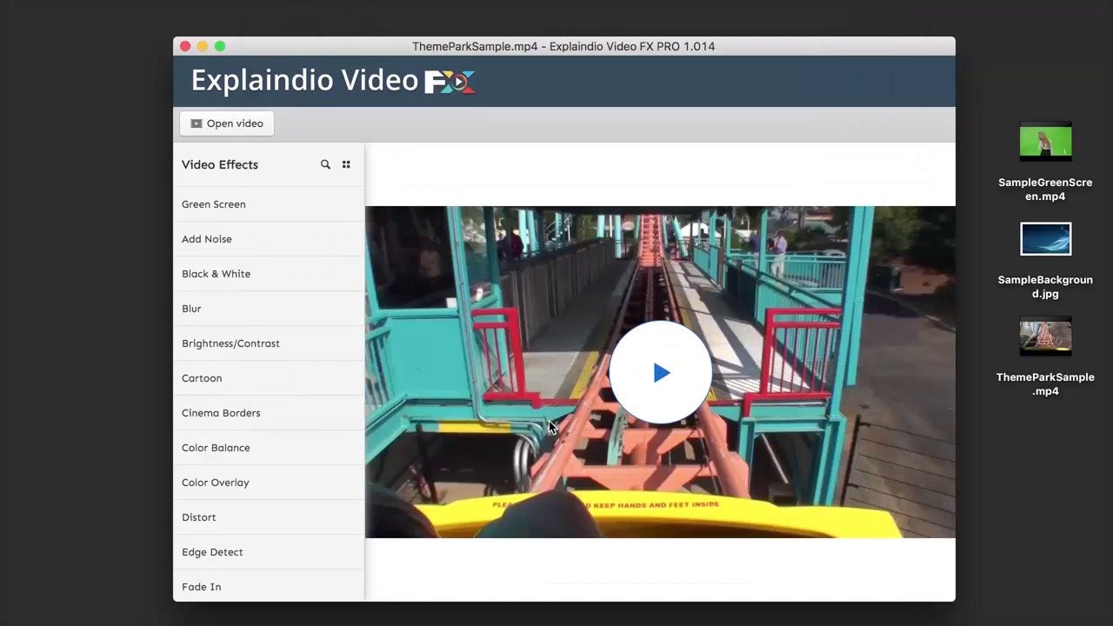
- Play the roller-coaster footage and pause it at 0:17
click(658, 373)
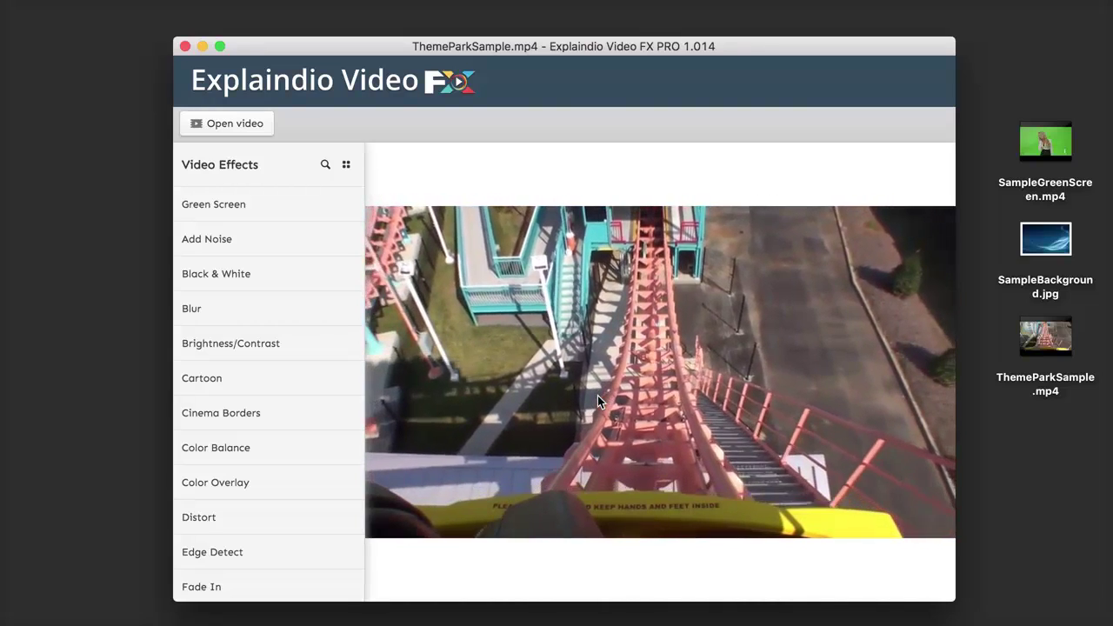
mouse_move(484, 443)
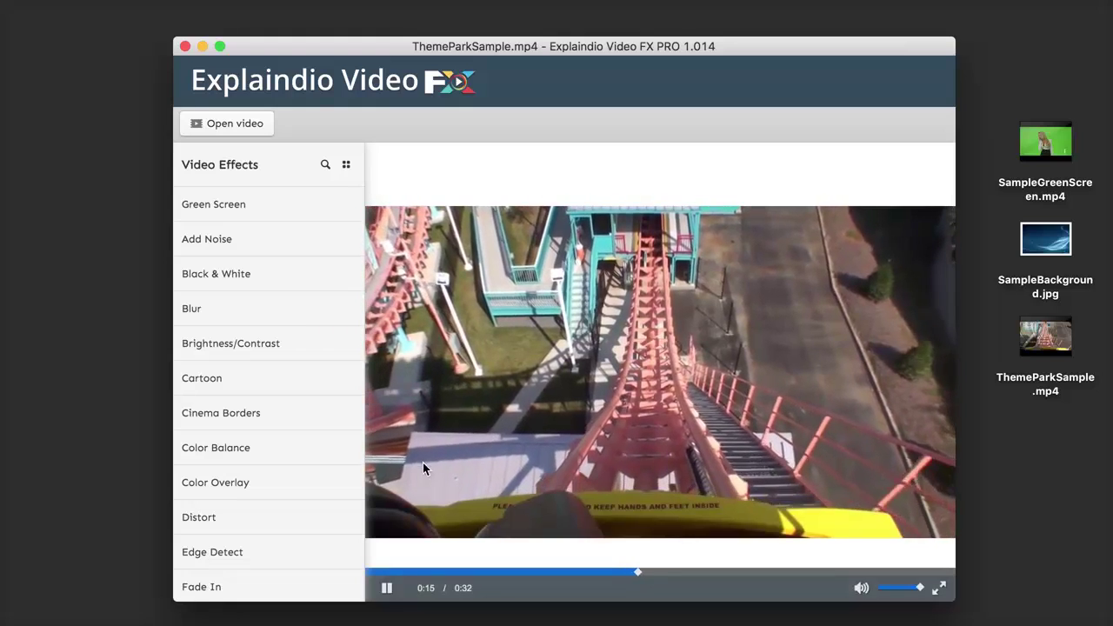
click(386, 590)
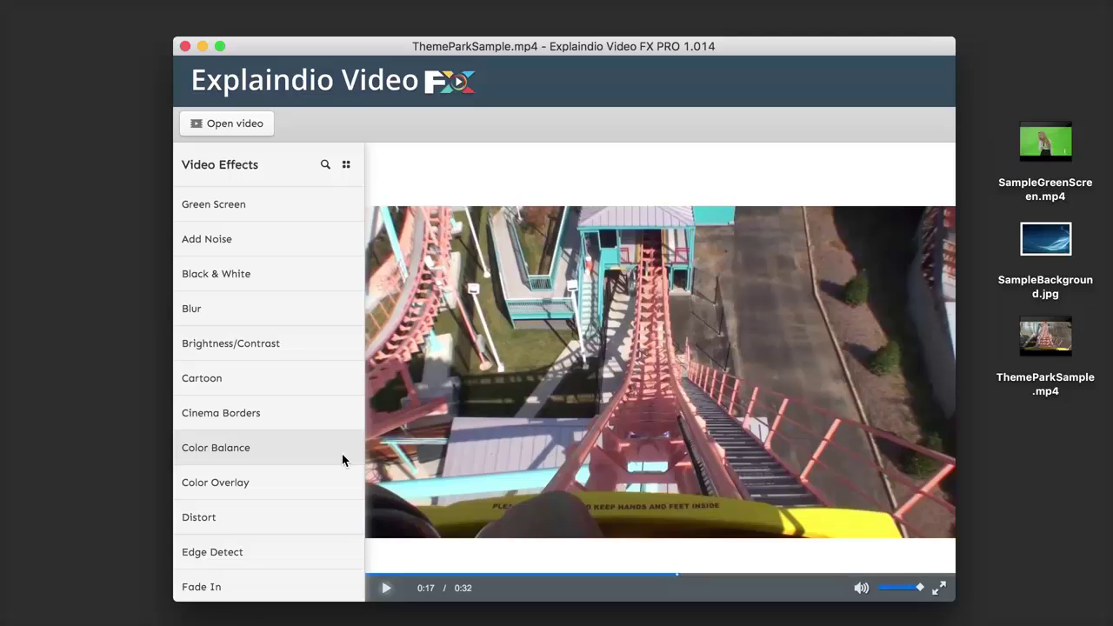
scroll(265, 400, down, 1)
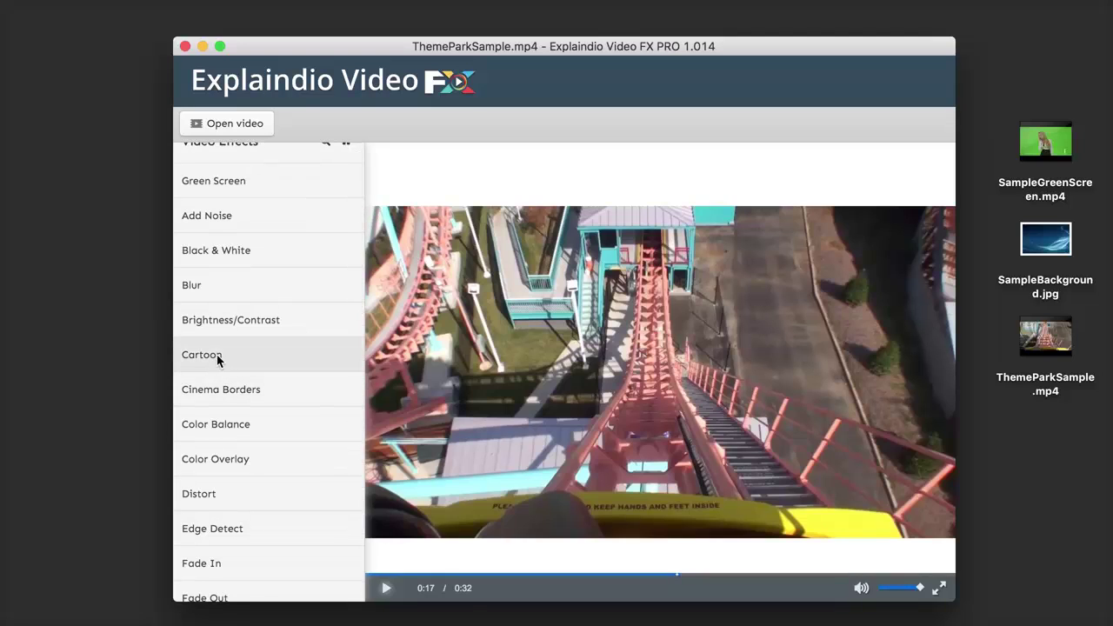
- Show the Cartoon effect's before-and-after preview and scroll through the roller-coaster filmstrip
click(230, 358)
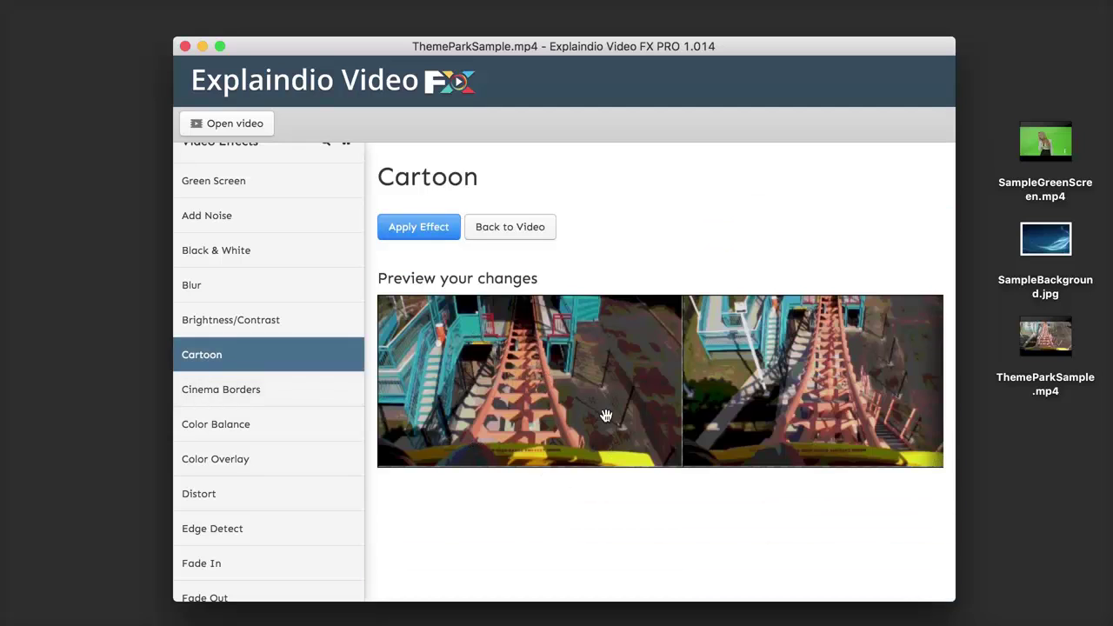
scroll(647, 414, right, 3)
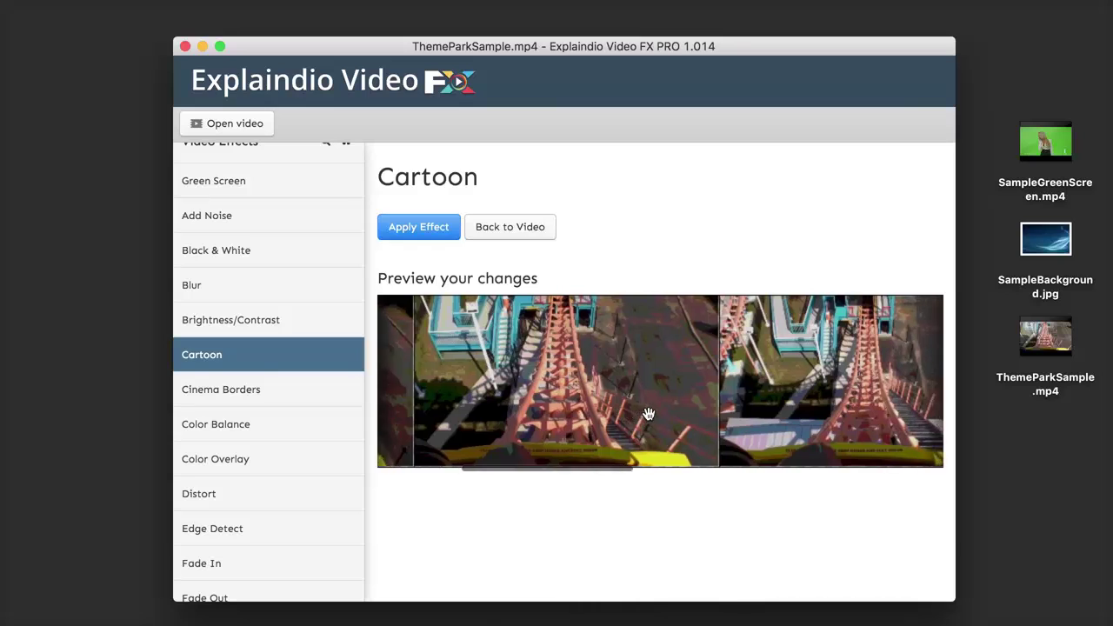
scroll(648, 414, right, 2)
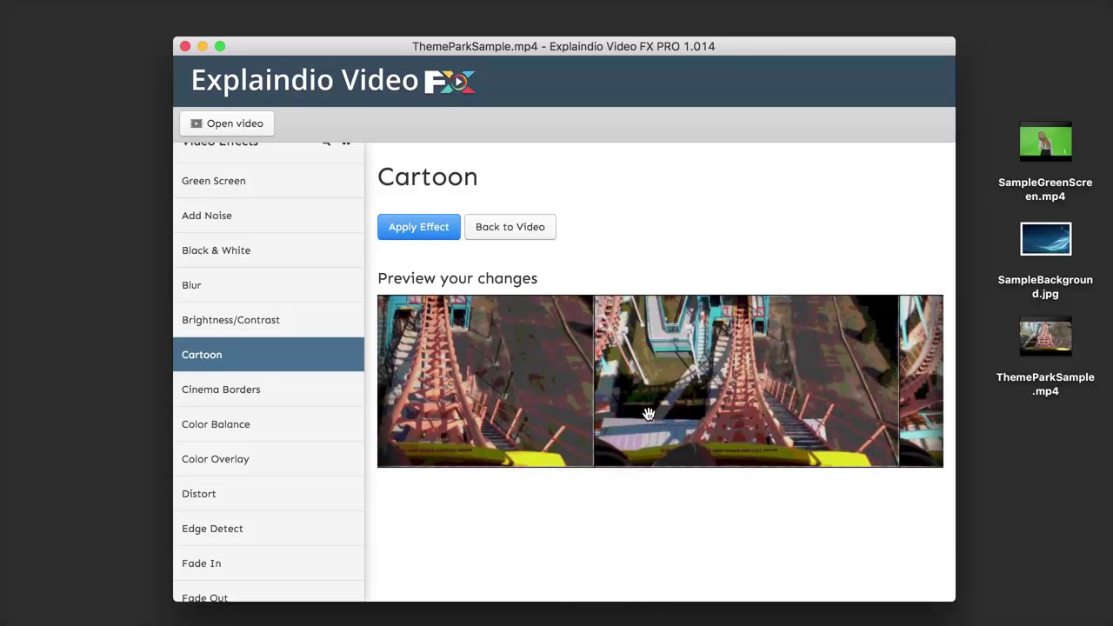
scroll(644, 416, right, 3)
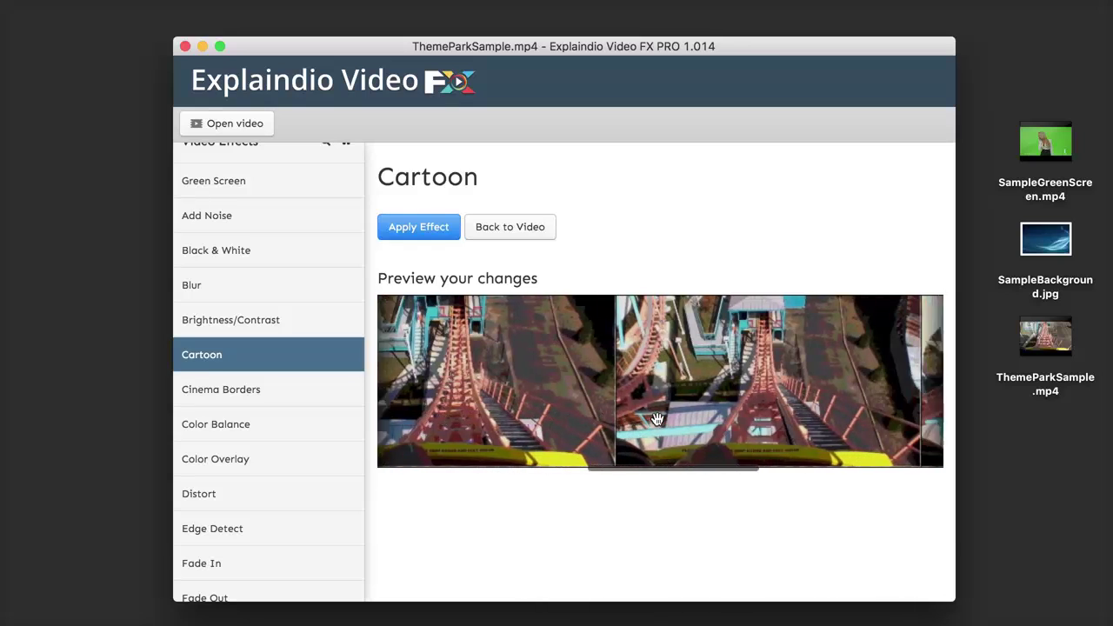
scroll(652, 417, right, 5)
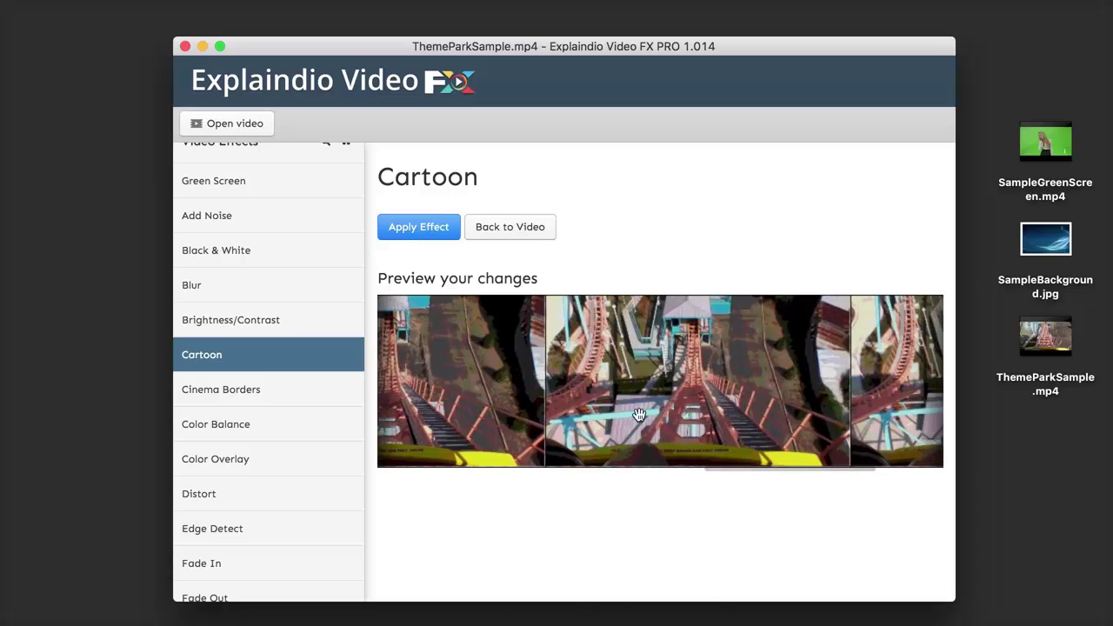
scroll(660, 415, right, 4)
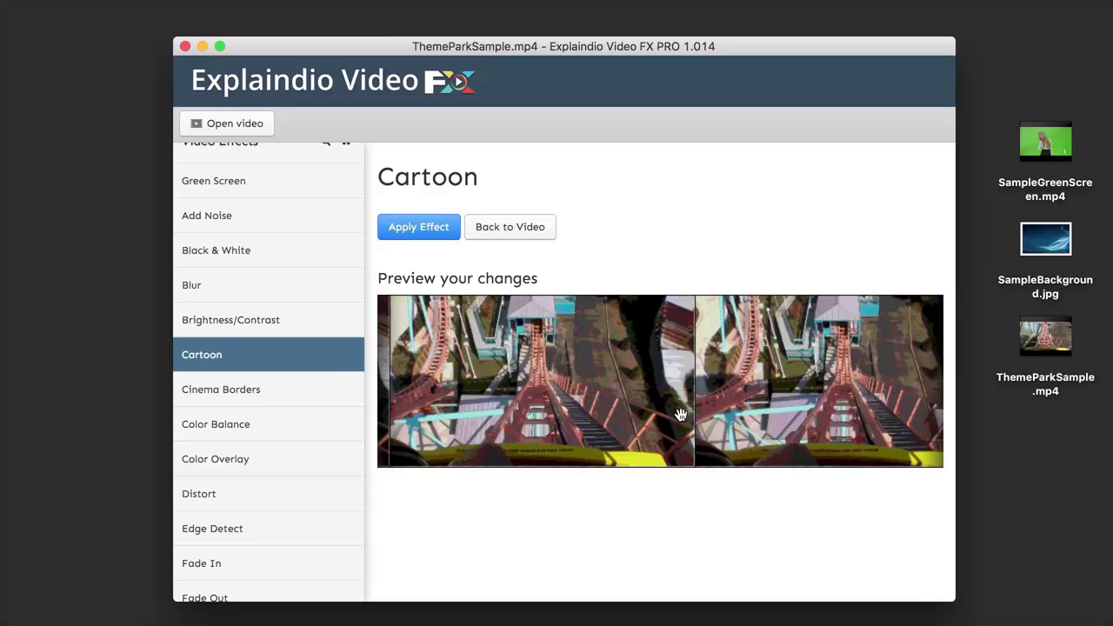
scroll(679, 415, right, 2)
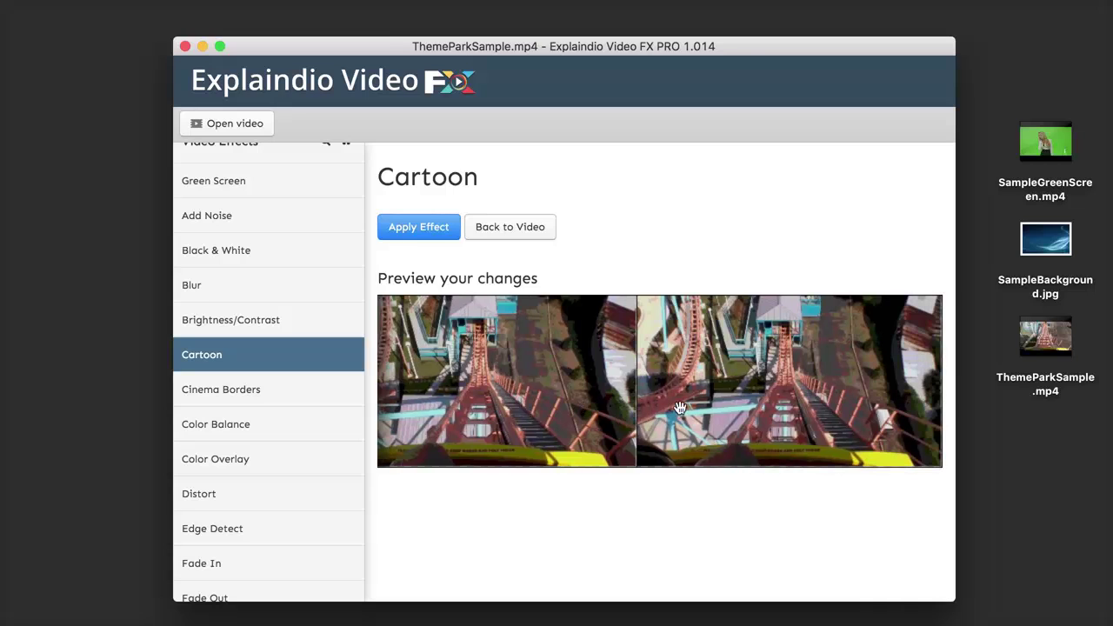
scroll(680, 408, right, 3)
scroll(680, 408, right, 3)
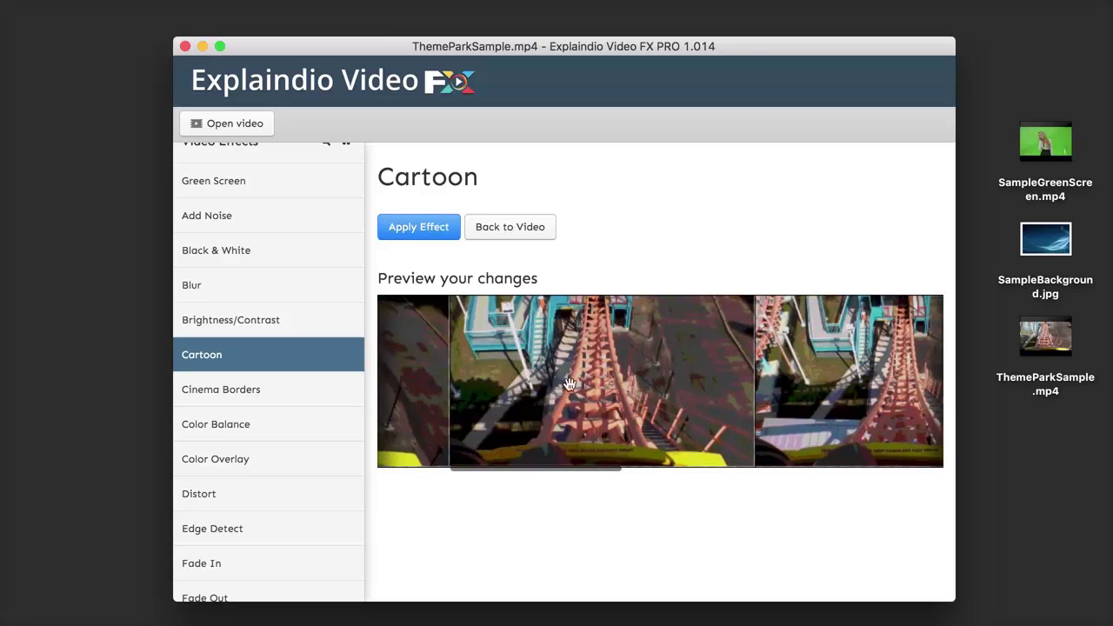
- Apply Cartoon, preview the result up to 0:20, then undo it to restore original colours
click(425, 229)
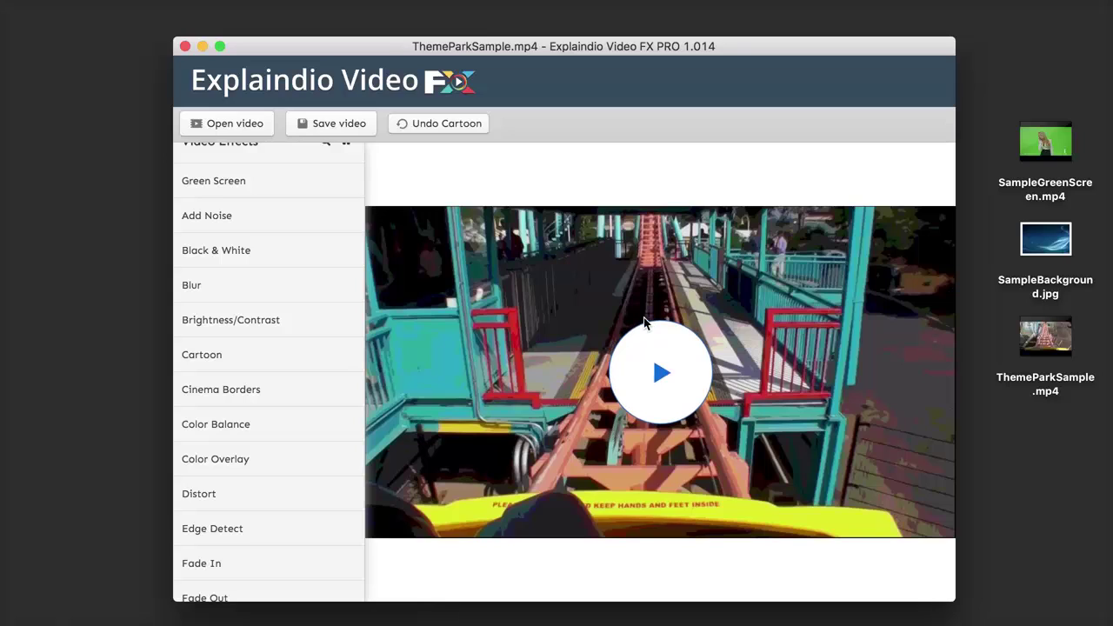
scroll(273, 318, up, 1)
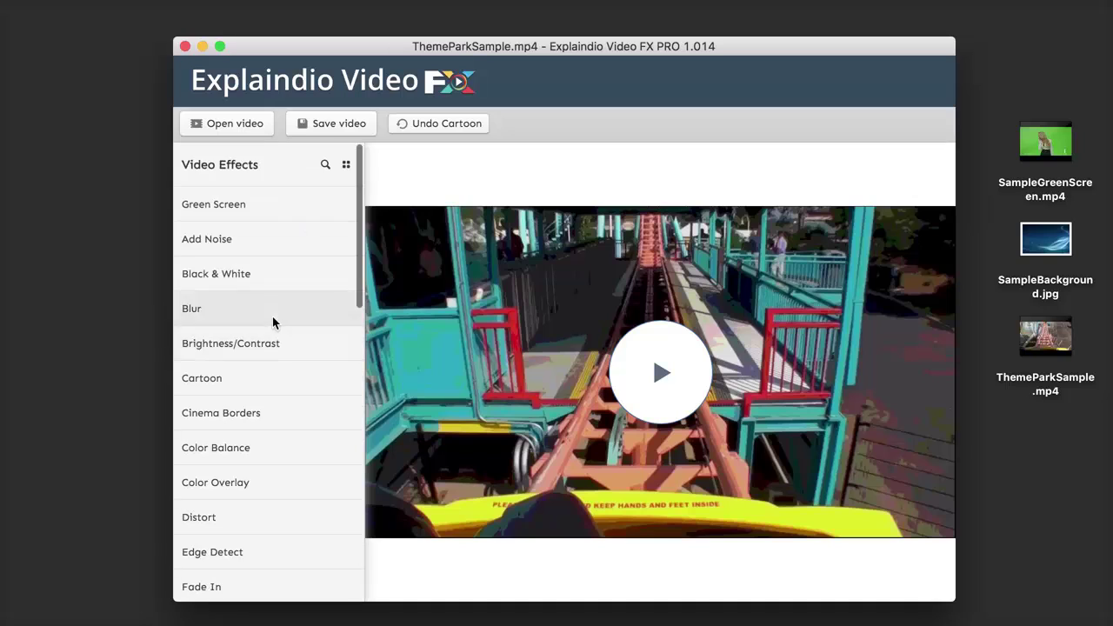
click(654, 376)
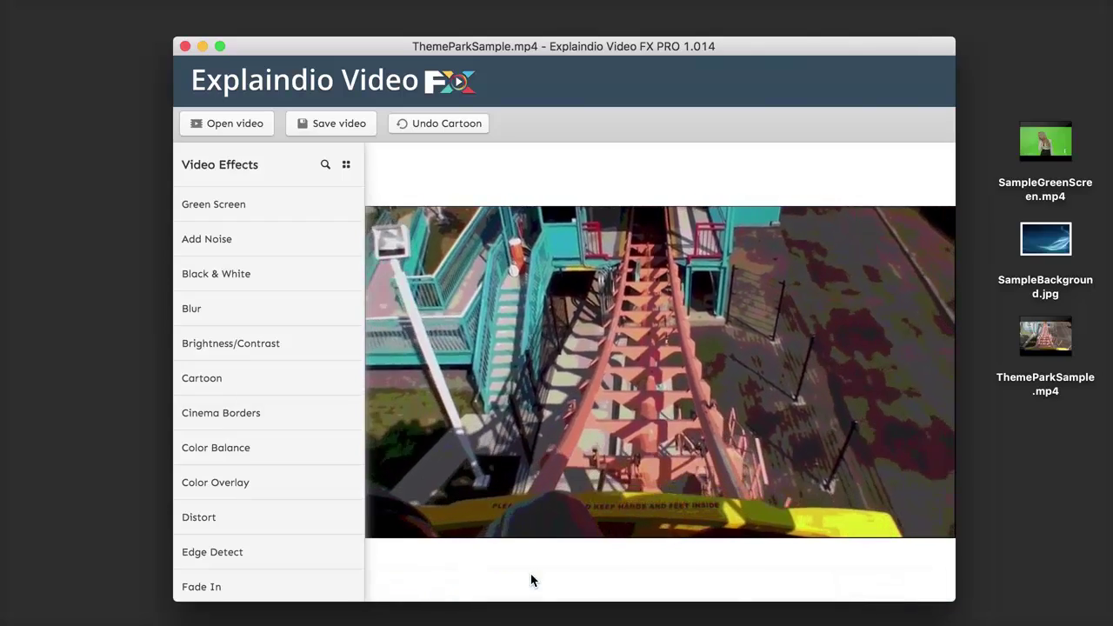
mouse_move(571, 516)
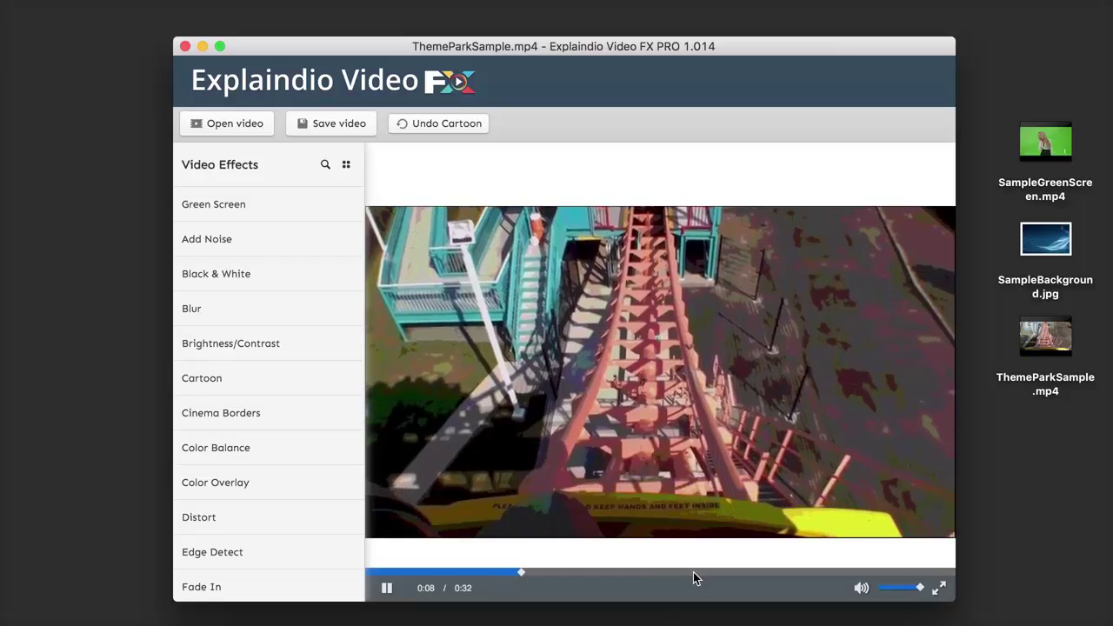
click(695, 572)
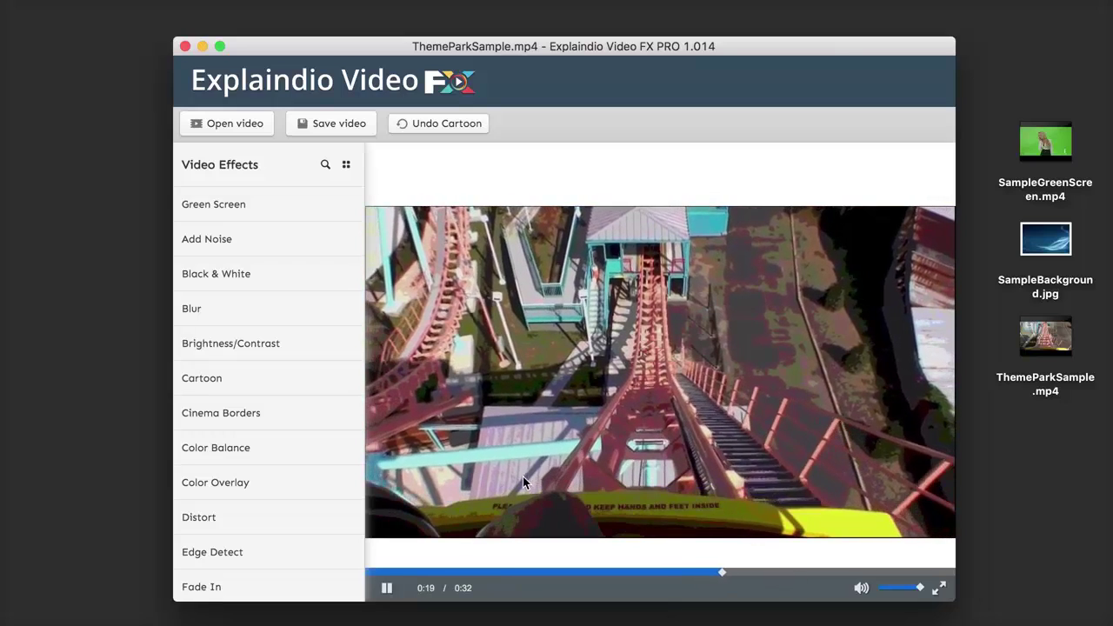
click(386, 588)
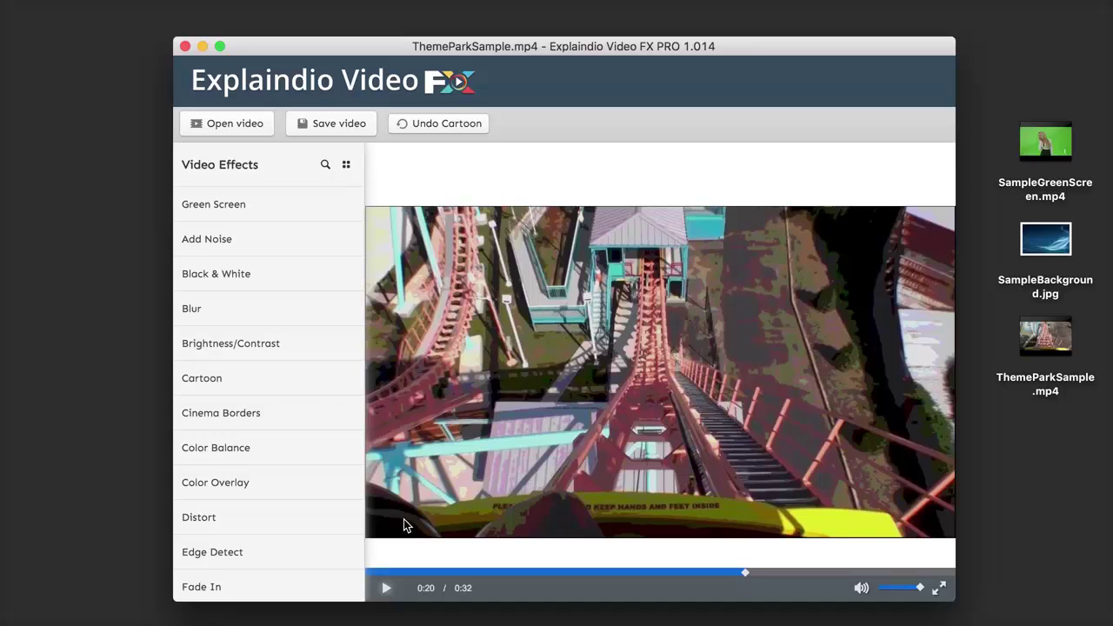
click(459, 126)
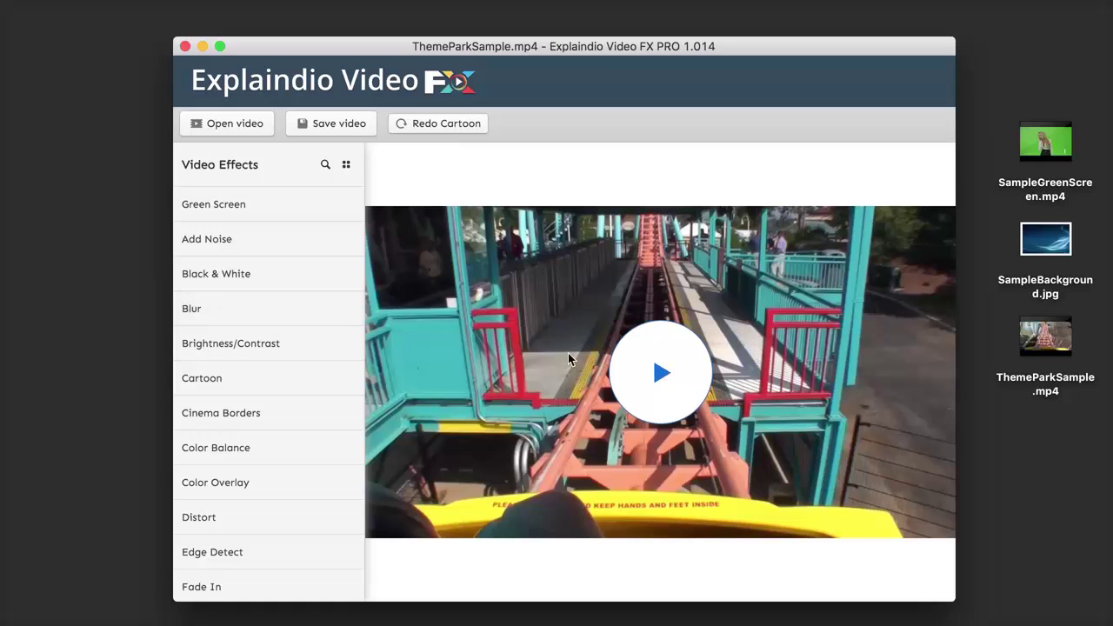
- Briefly preview the unfiltered clip, then redo the Cartoon effect
click(634, 372)
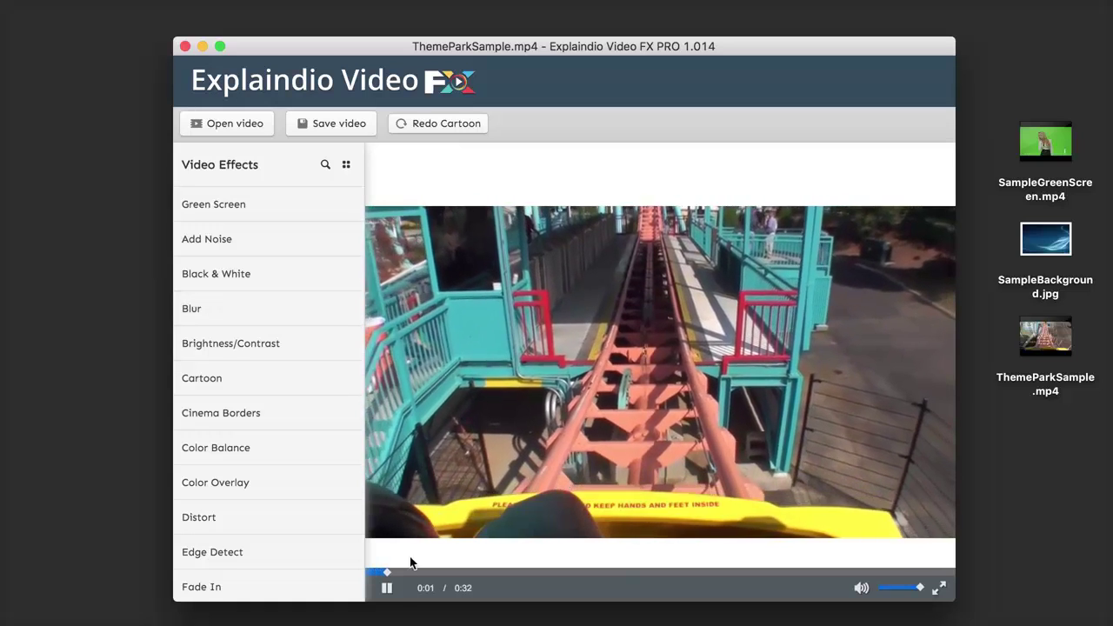
click(386, 588)
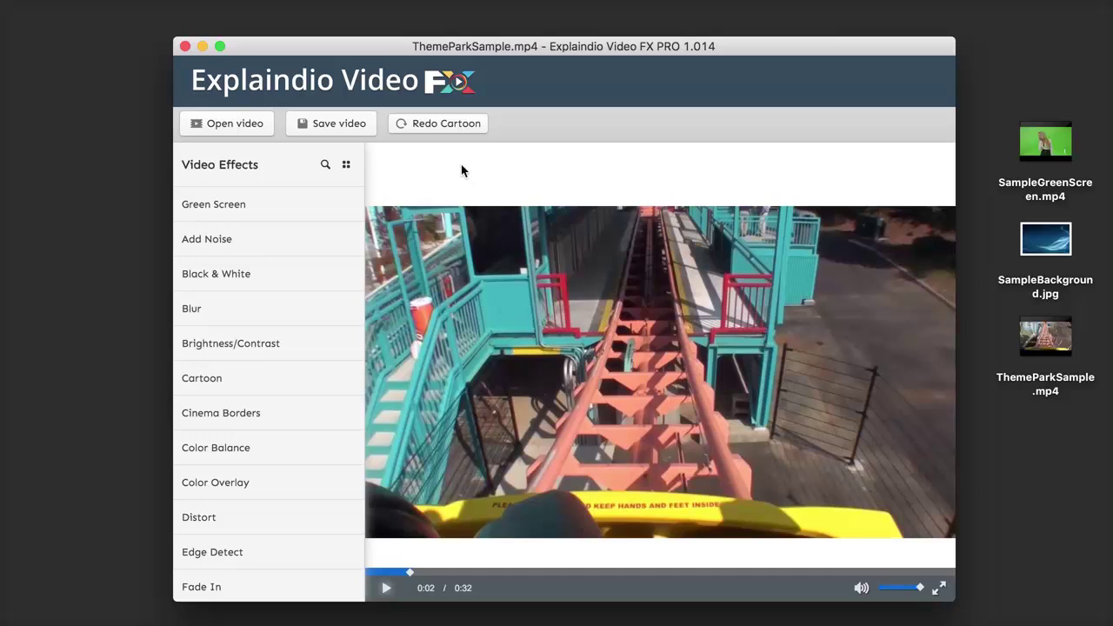
click(436, 125)
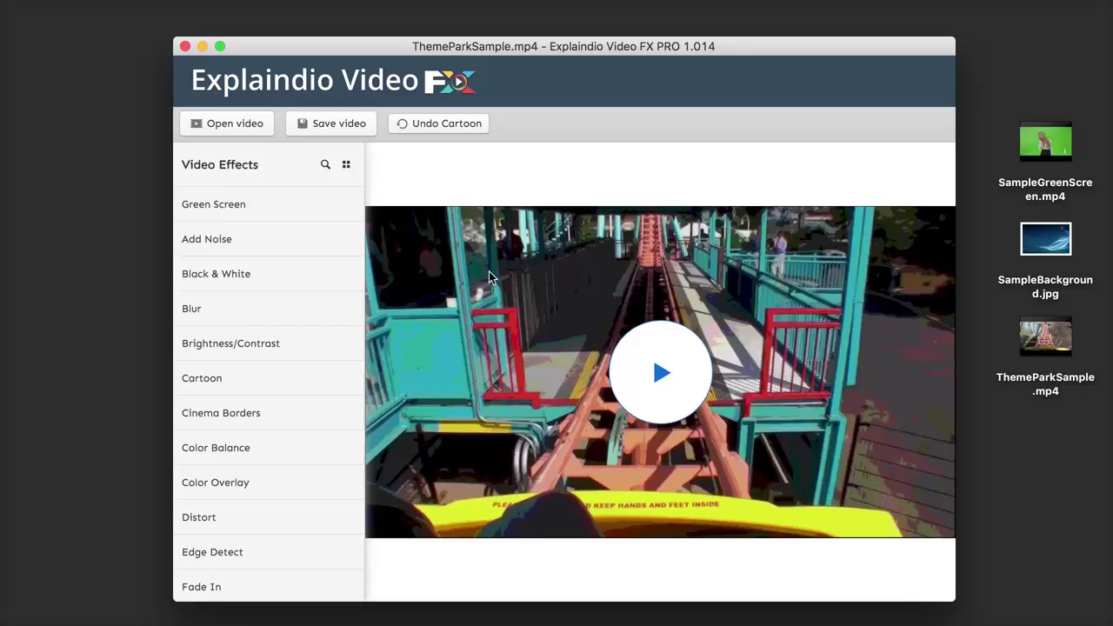
- Cancel the Save video dialog without exporting, then undo the Cartoon effect again
click(339, 124)
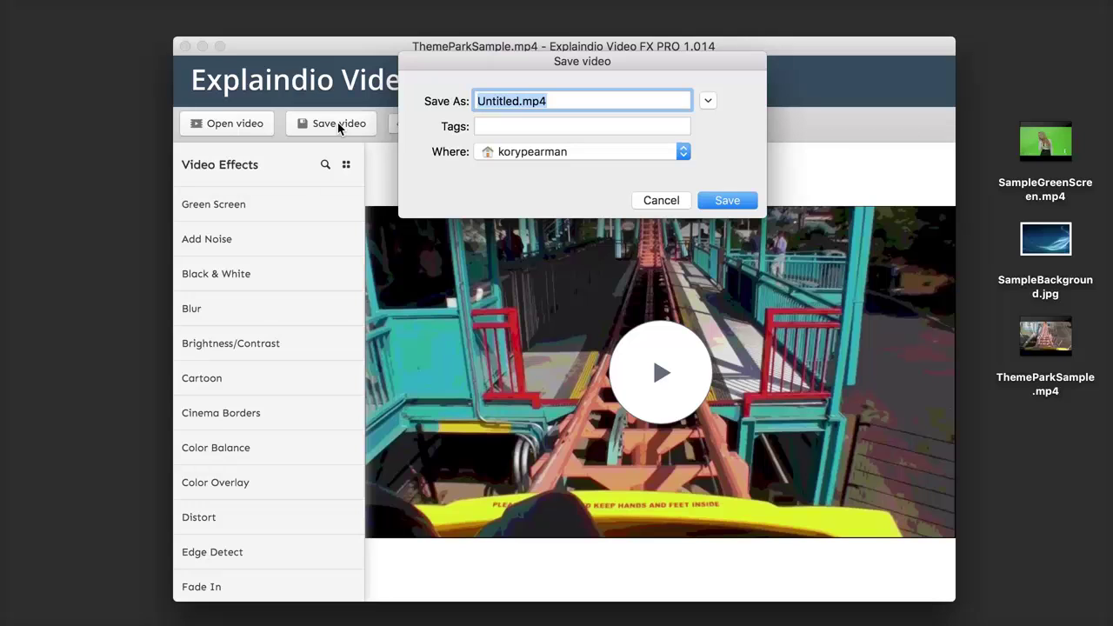
drag(586, 64, 588, 161)
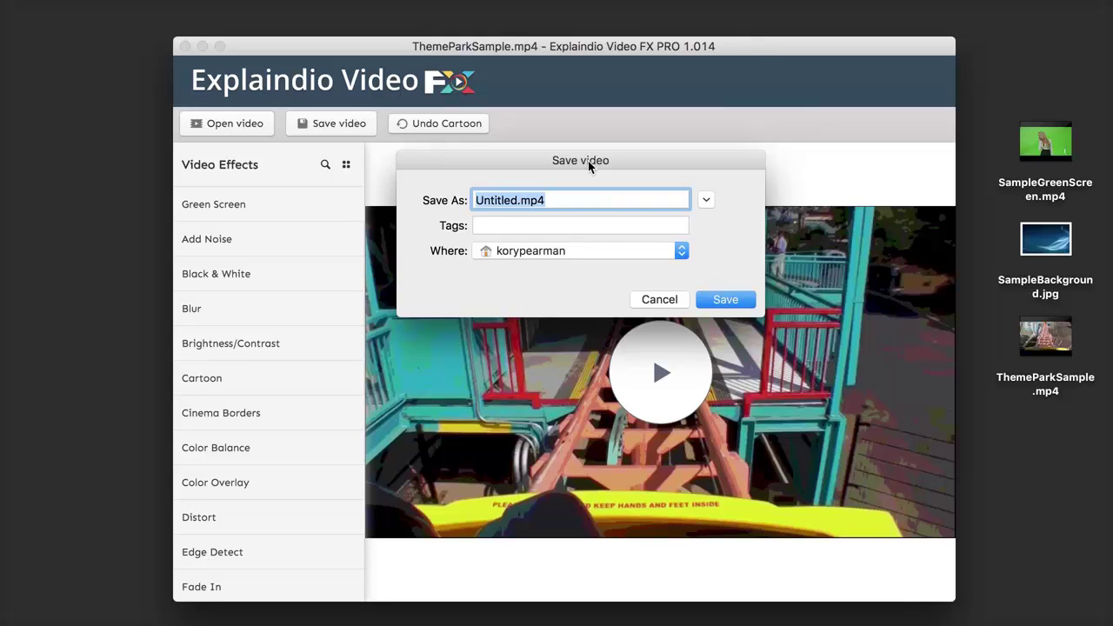
click(658, 299)
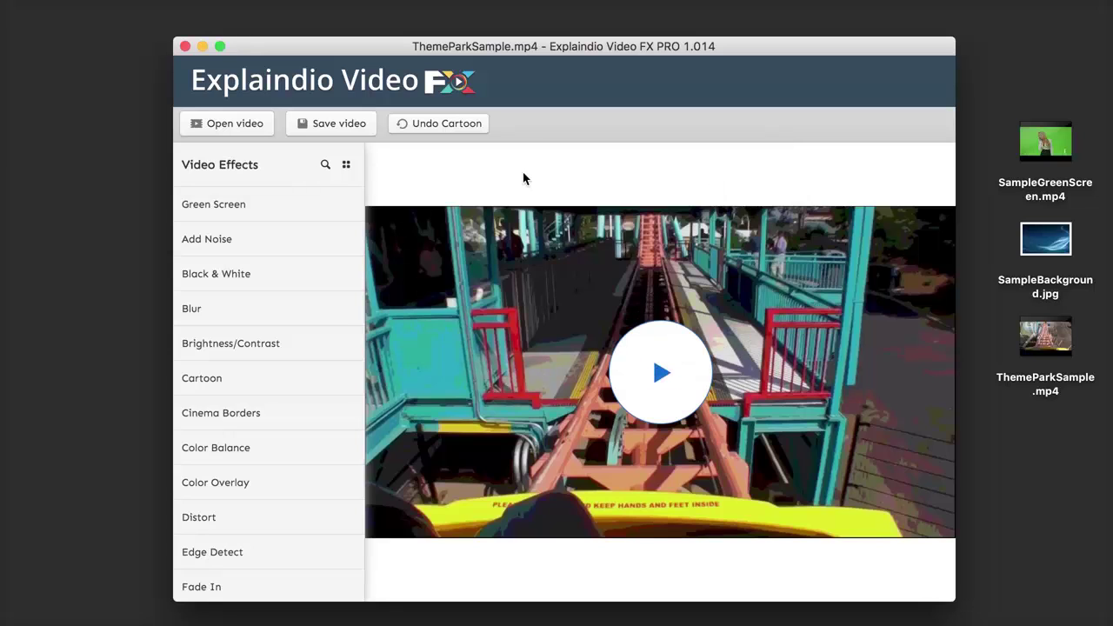
click(441, 125)
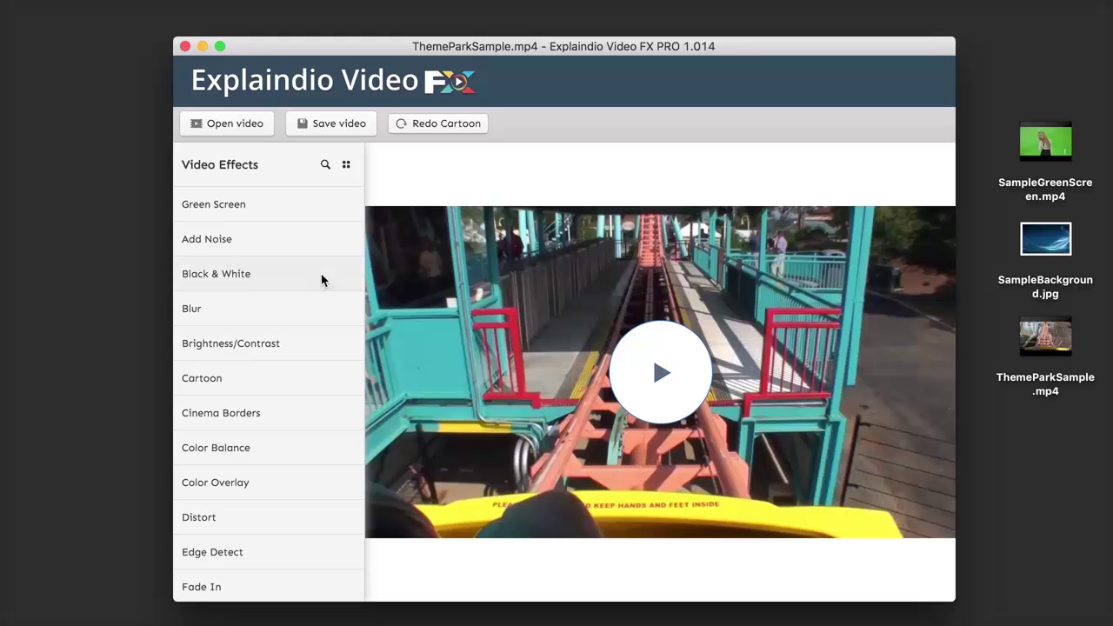
- Select the Black & White effect, scroll its preview, and apply it to the clip
click(235, 274)
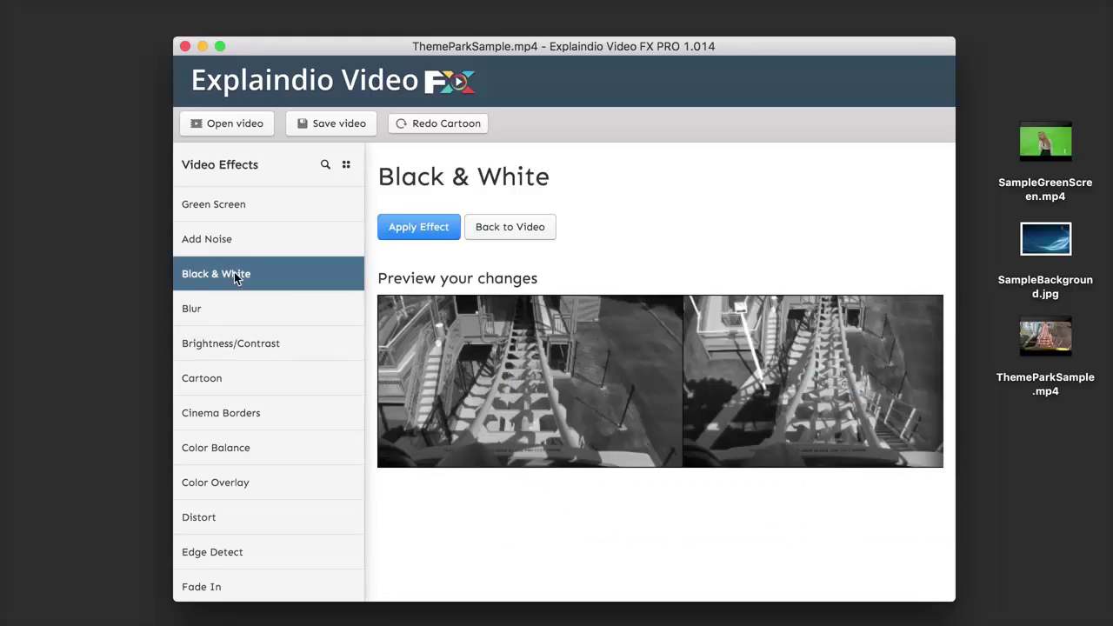
scroll(604, 427, right, 5)
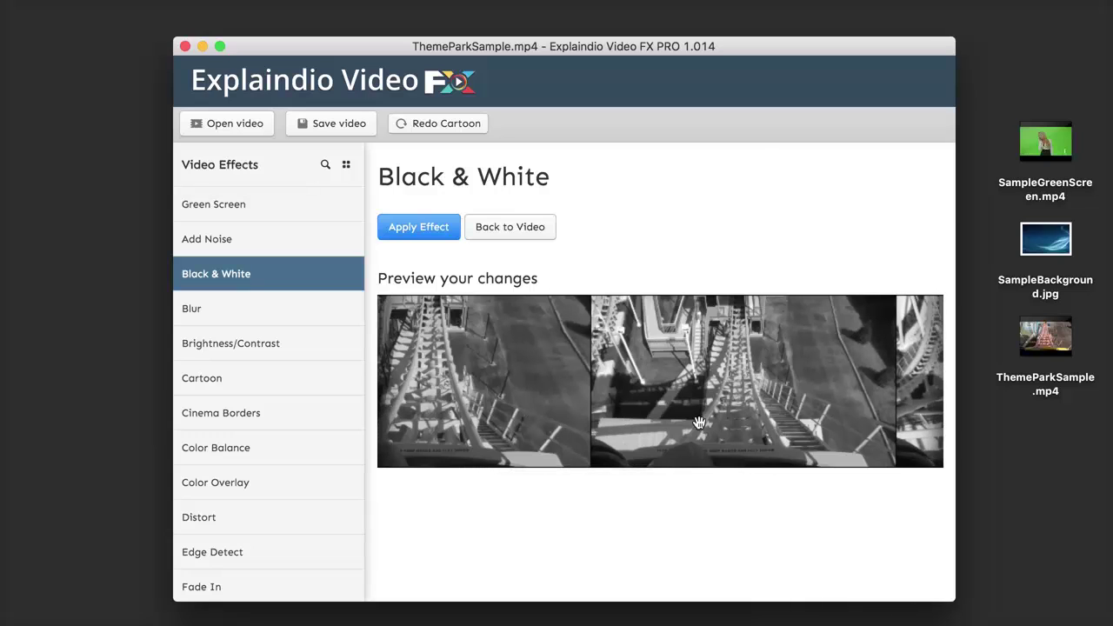
scroll(661, 422, right, 5)
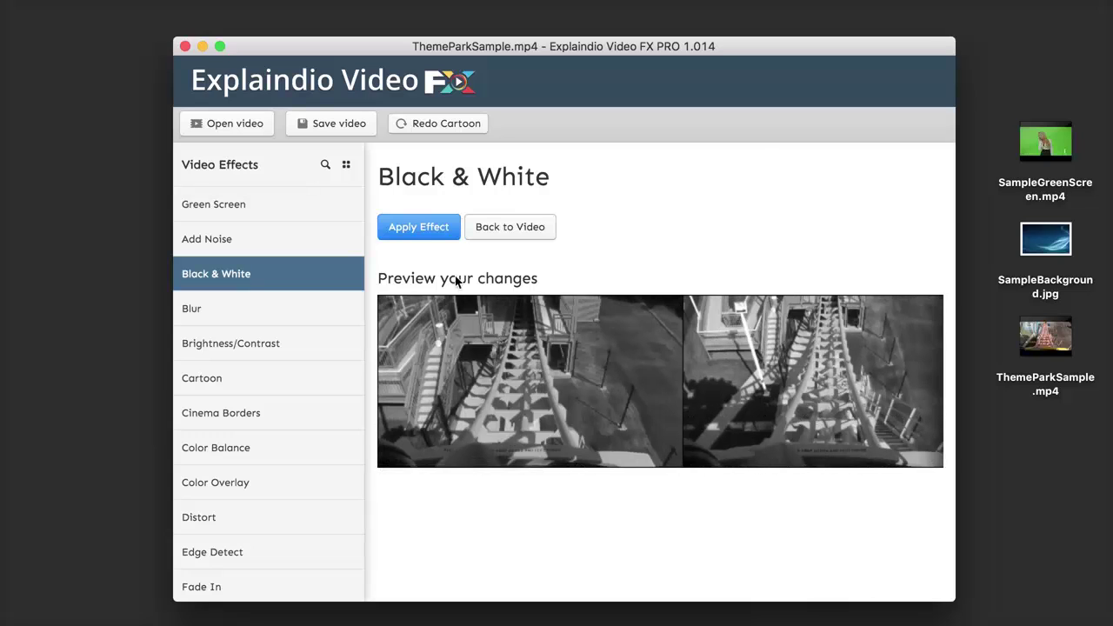
click(418, 230)
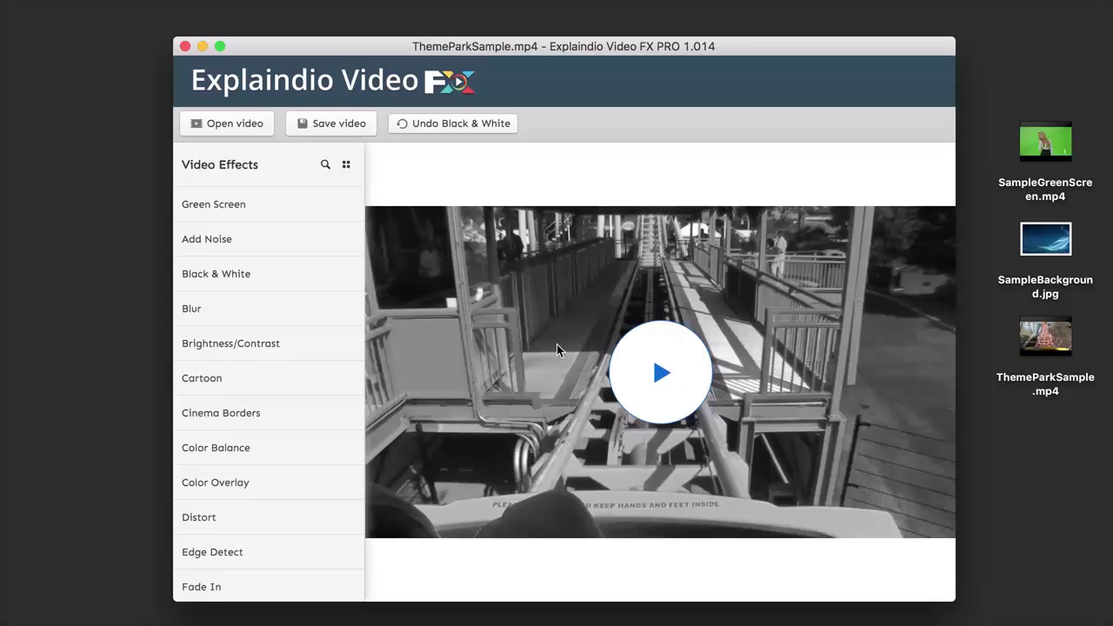
click(636, 367)
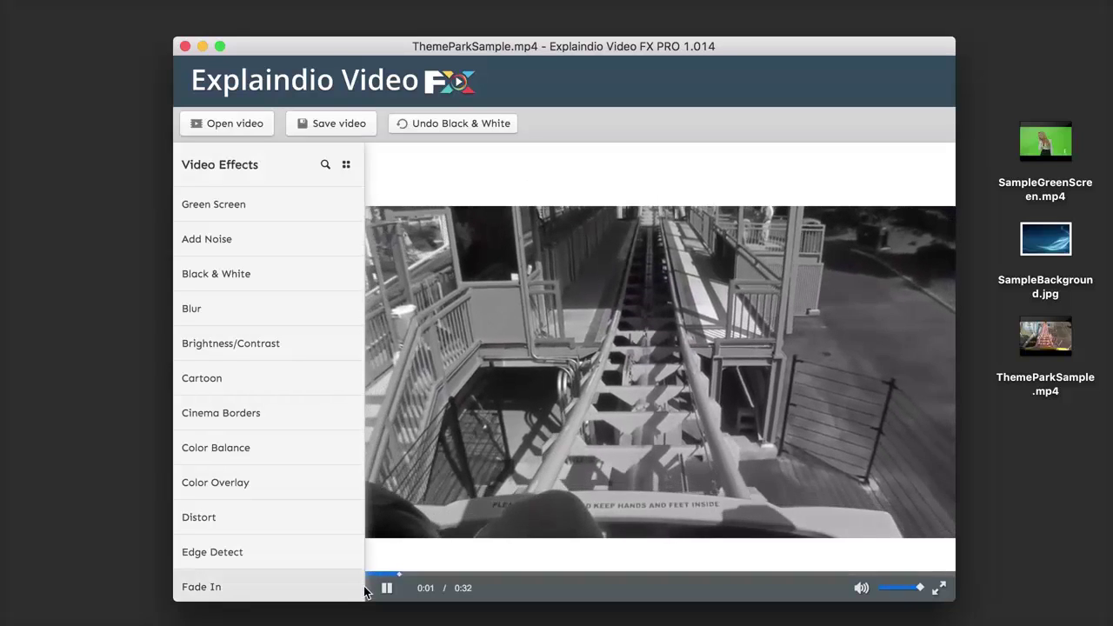
click(385, 588)
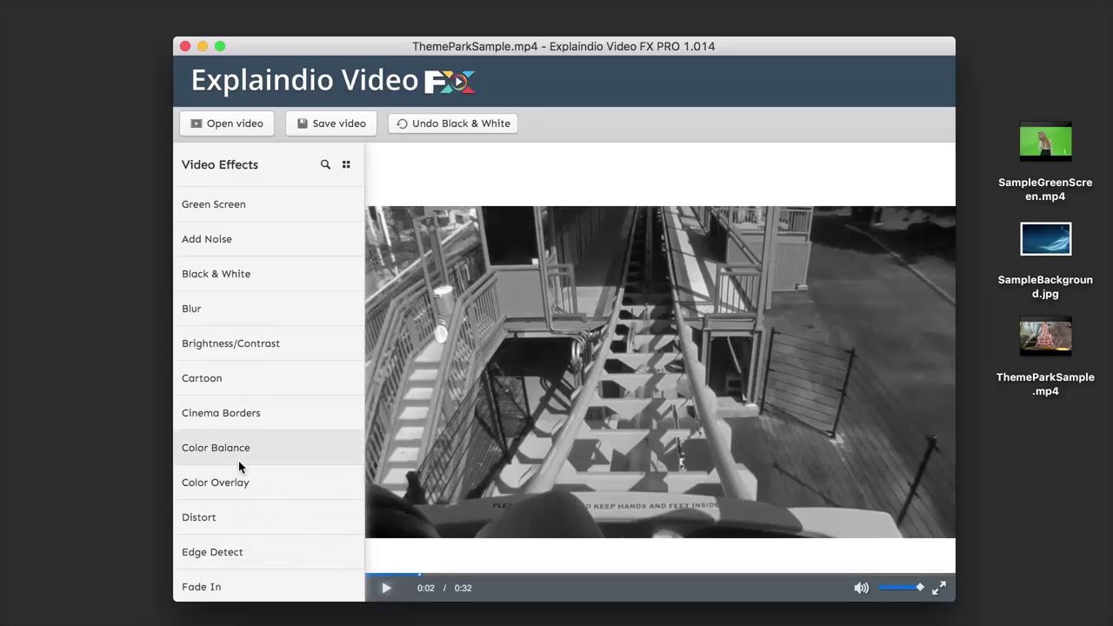
scroll(243, 457, down, 2)
scroll(245, 443, down, 6)
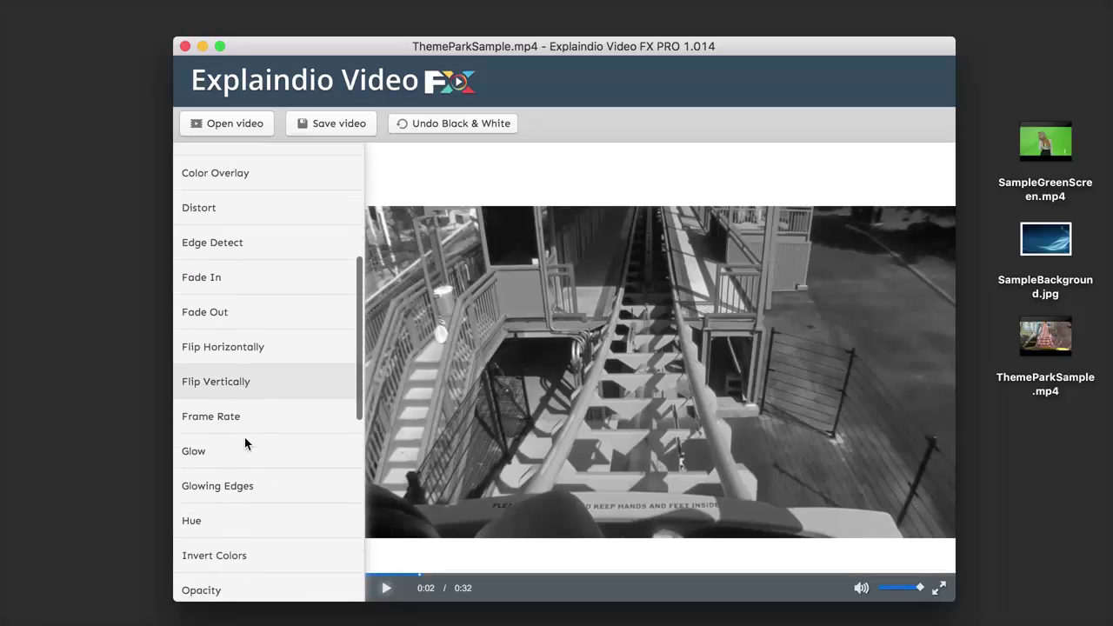
scroll(260, 428, down, 7)
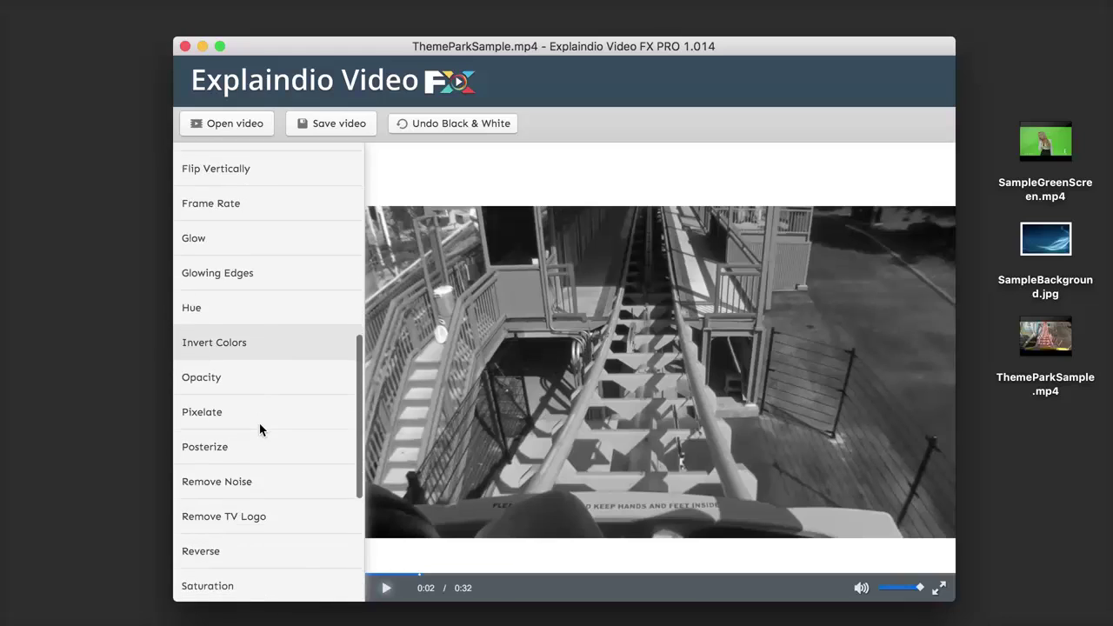
scroll(260, 428, down, 4)
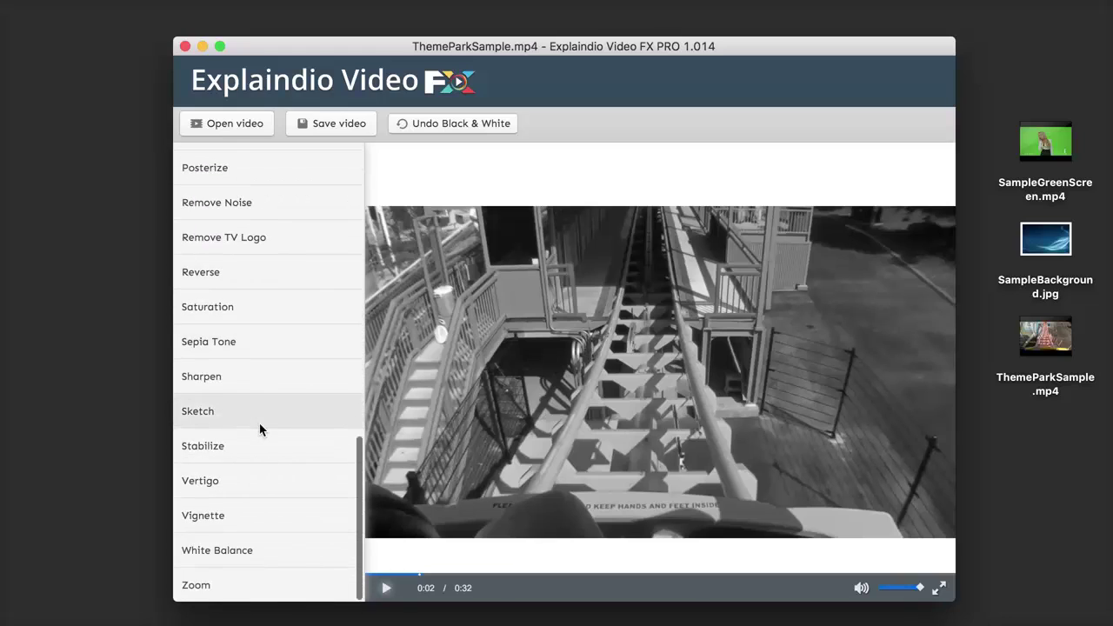
scroll(259, 422, up, 4)
scroll(259, 422, down, 4)
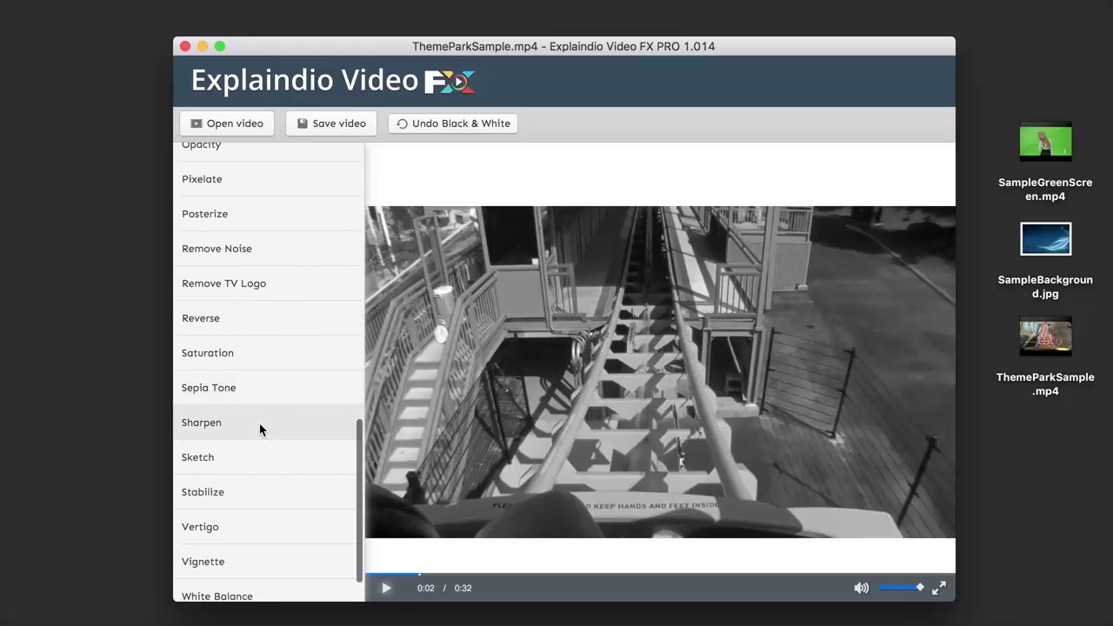
scroll(259, 461, down, 1)
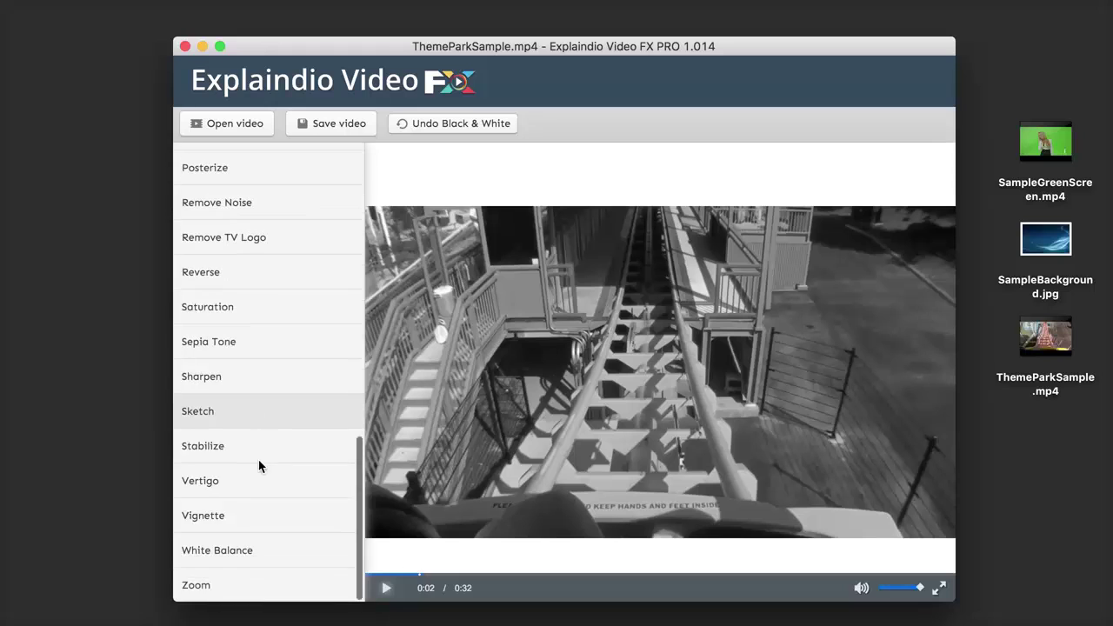
- Apply the Sketch effect with Sharpness 1.5, Contrast 1.4 and Brightness 0.4
click(241, 419)
scroll(707, 385, down, 2)
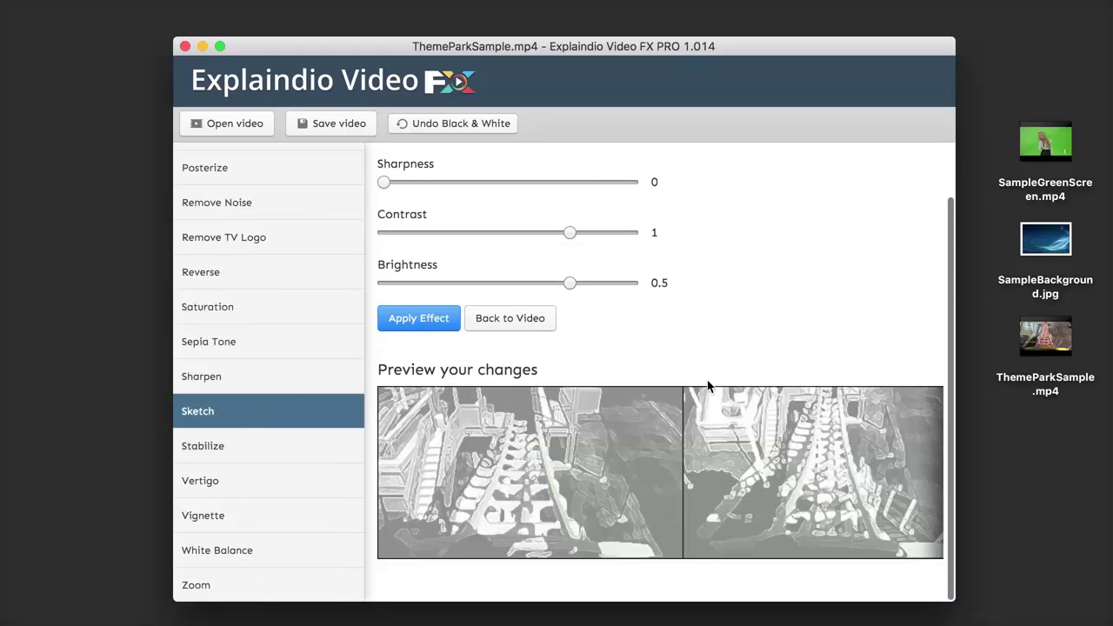
scroll(607, 482, left, 5)
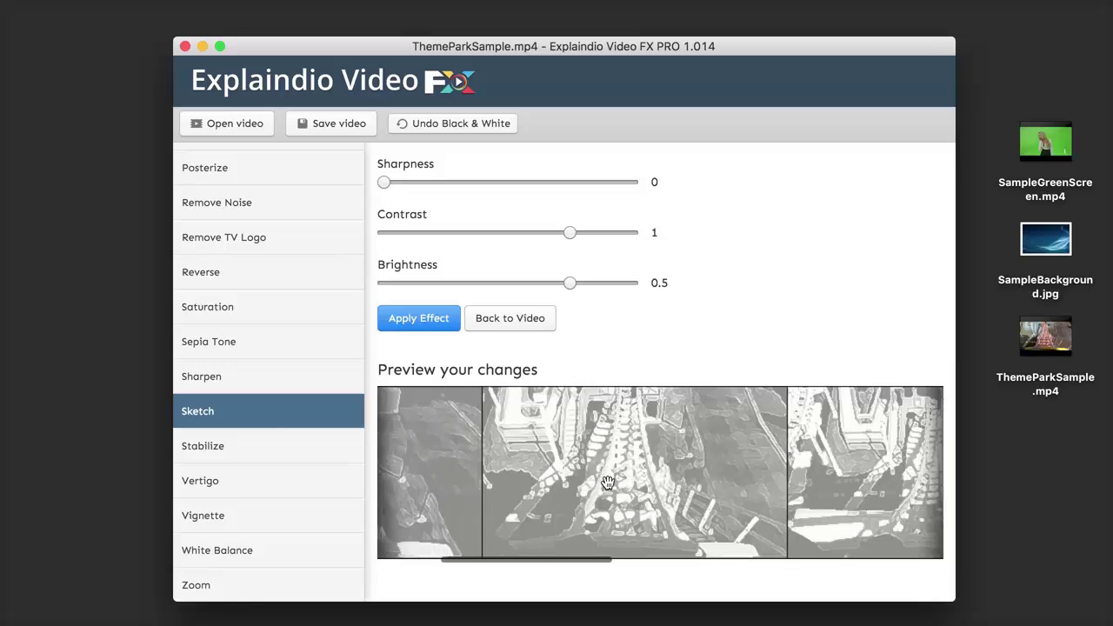
scroll(666, 427, left, 3)
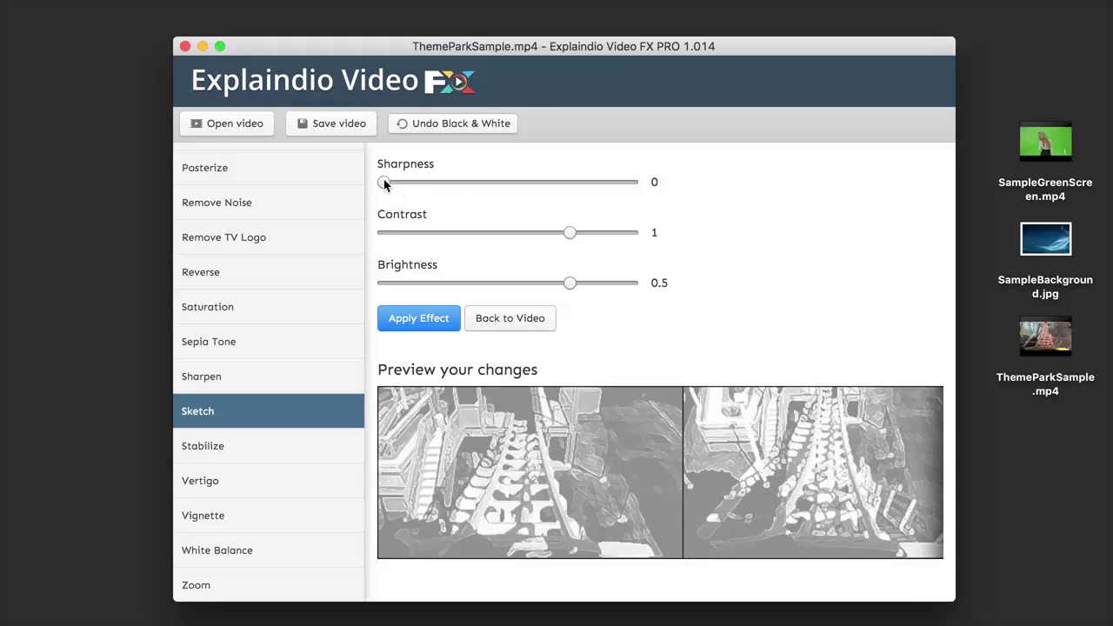
drag(385, 184, 459, 184)
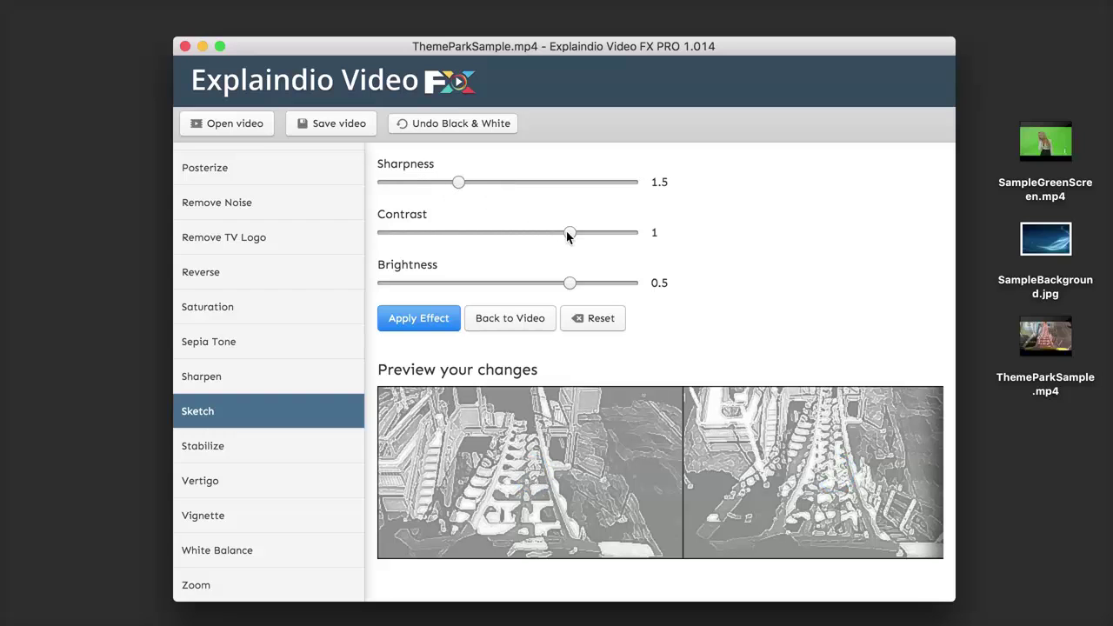
mouse_move(570, 233)
mouse_down()
mouse_move(520, 237)
mouse_move(586, 241)
mouse_move(576, 238)
mouse_up()
drag(570, 284, 544, 285)
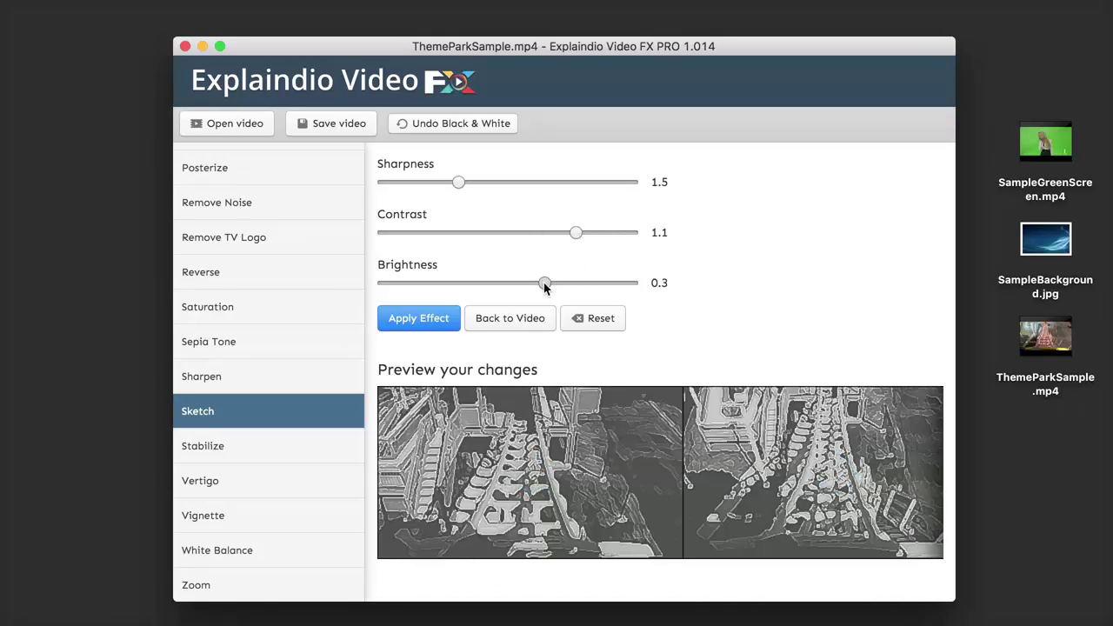
mouse_move(544, 289)
mouse_down()
mouse_move(571, 290)
mouse_move(534, 290)
mouse_up()
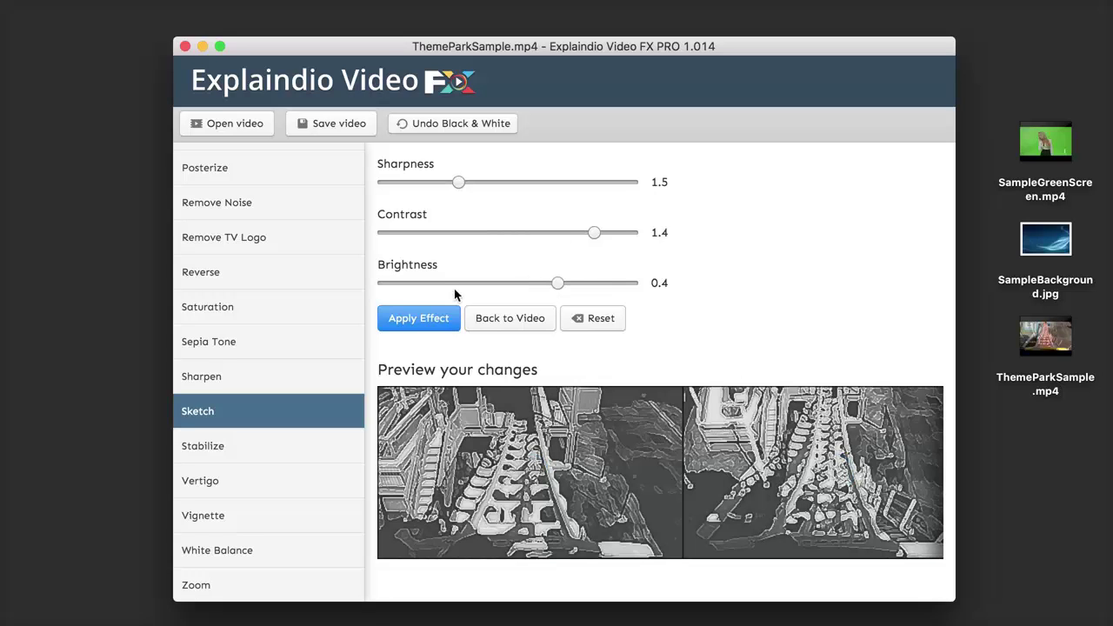
click(423, 322)
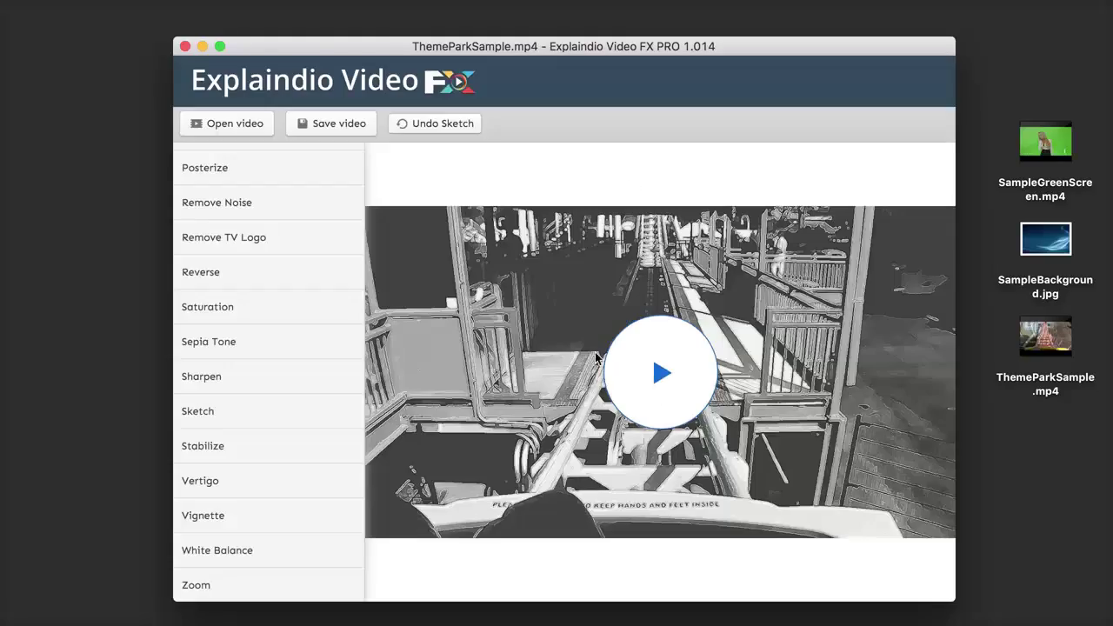
- Play the sketched clip and pause it at 0:11
click(654, 350)
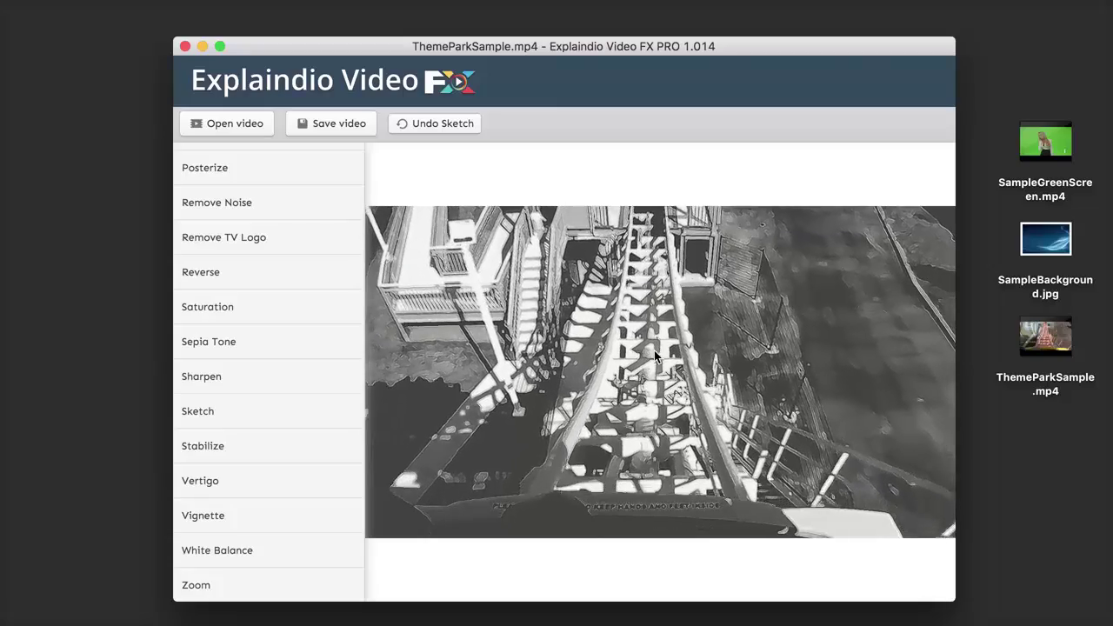
mouse_move(609, 391)
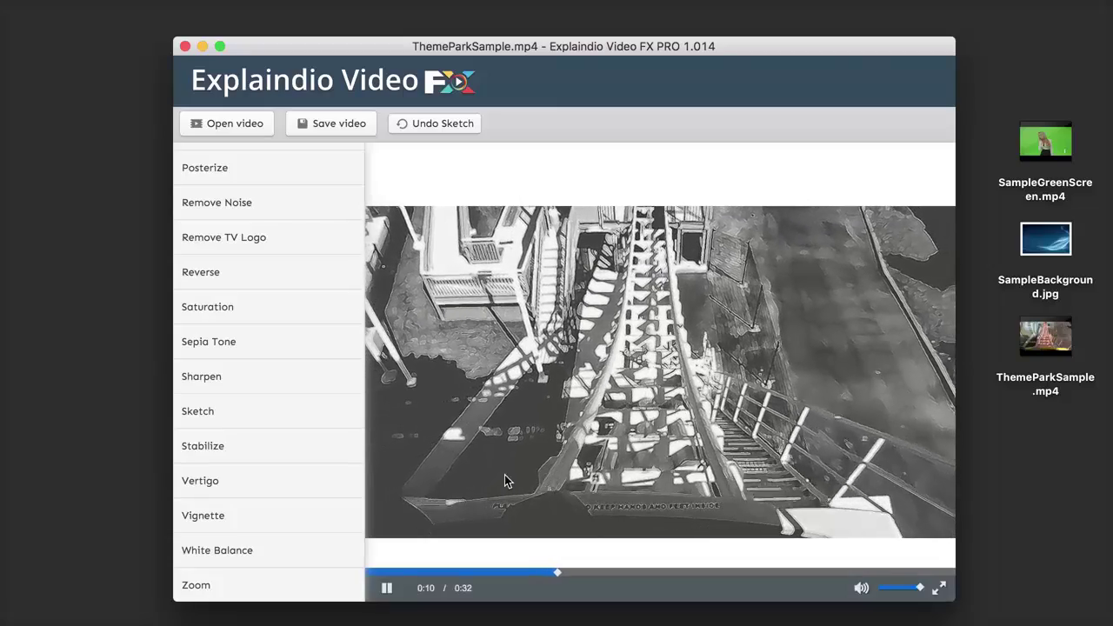
click(387, 591)
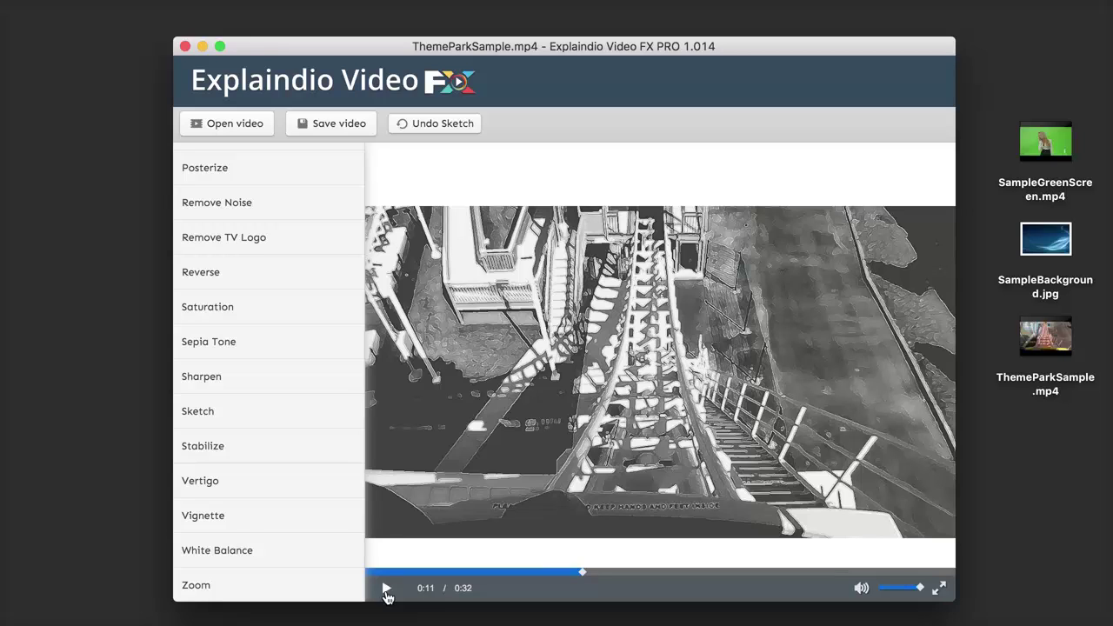
- Undo and redo Sketch and Black & White to compare, then begin saving the video
click(442, 124)
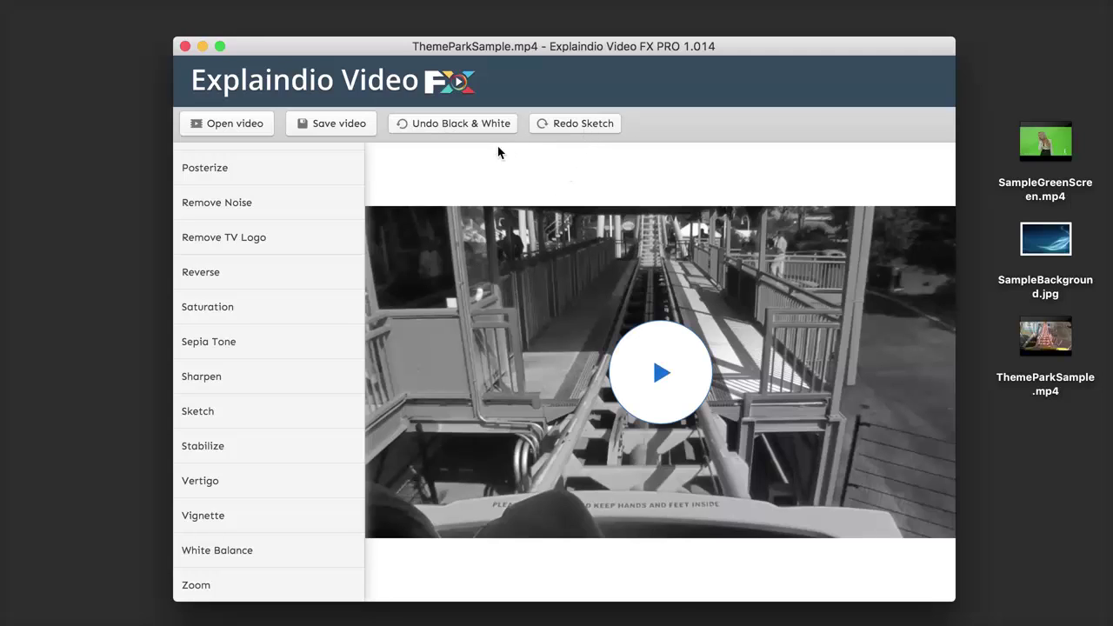
click(472, 124)
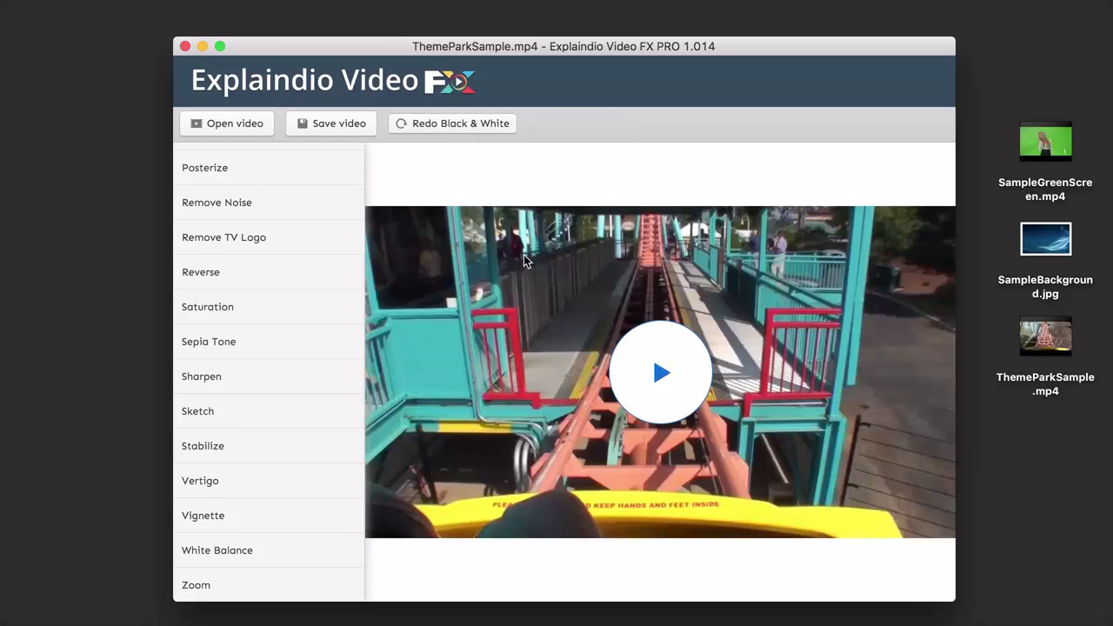
click(472, 124)
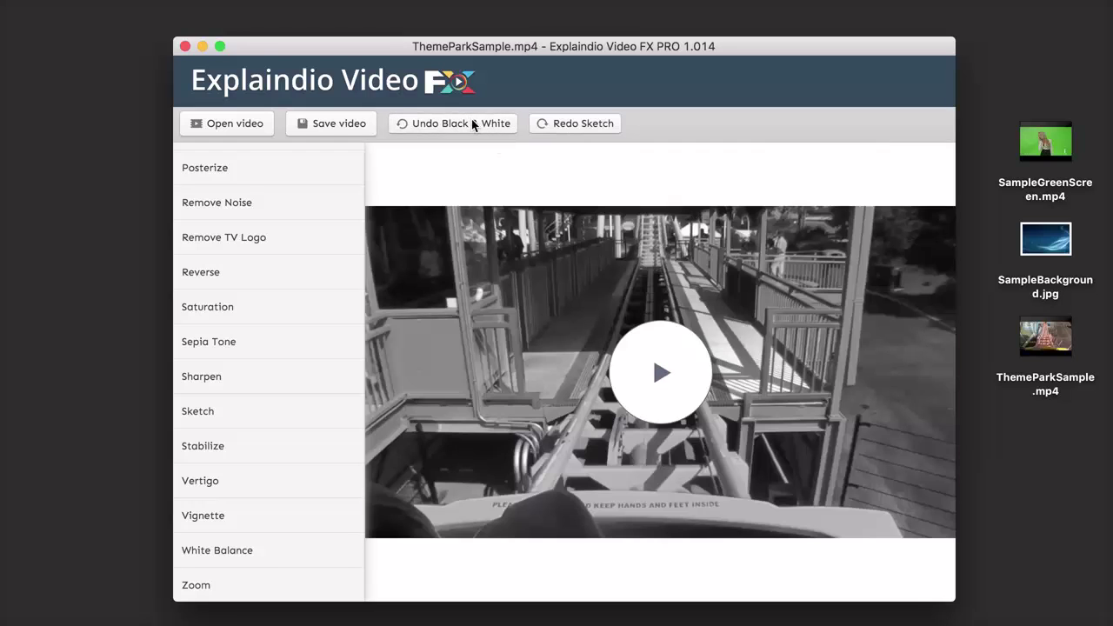
click(584, 124)
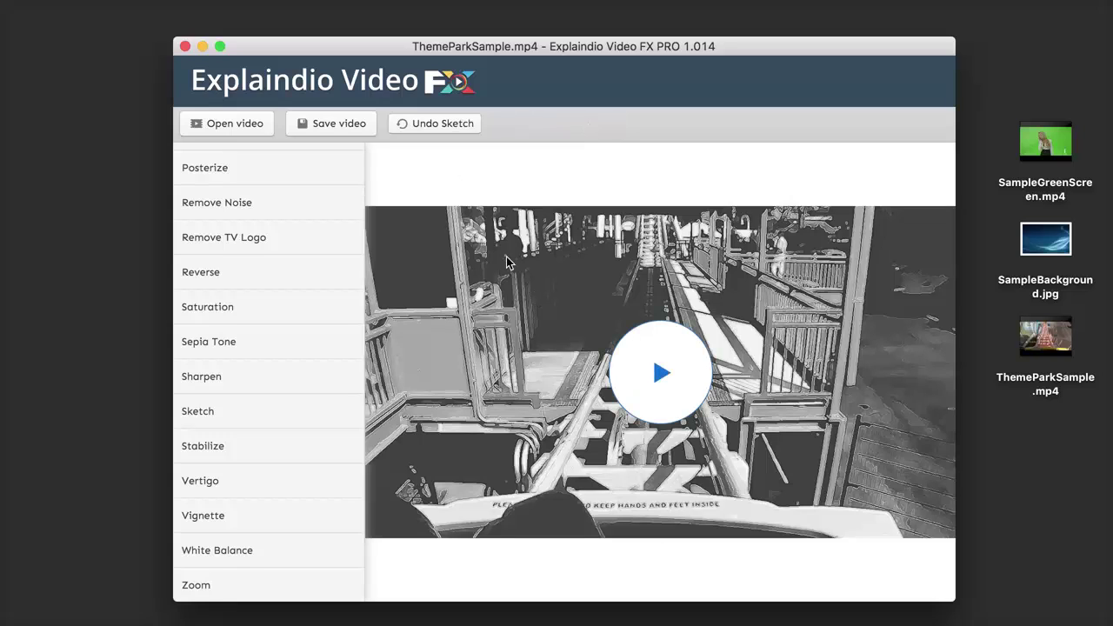
click(350, 126)
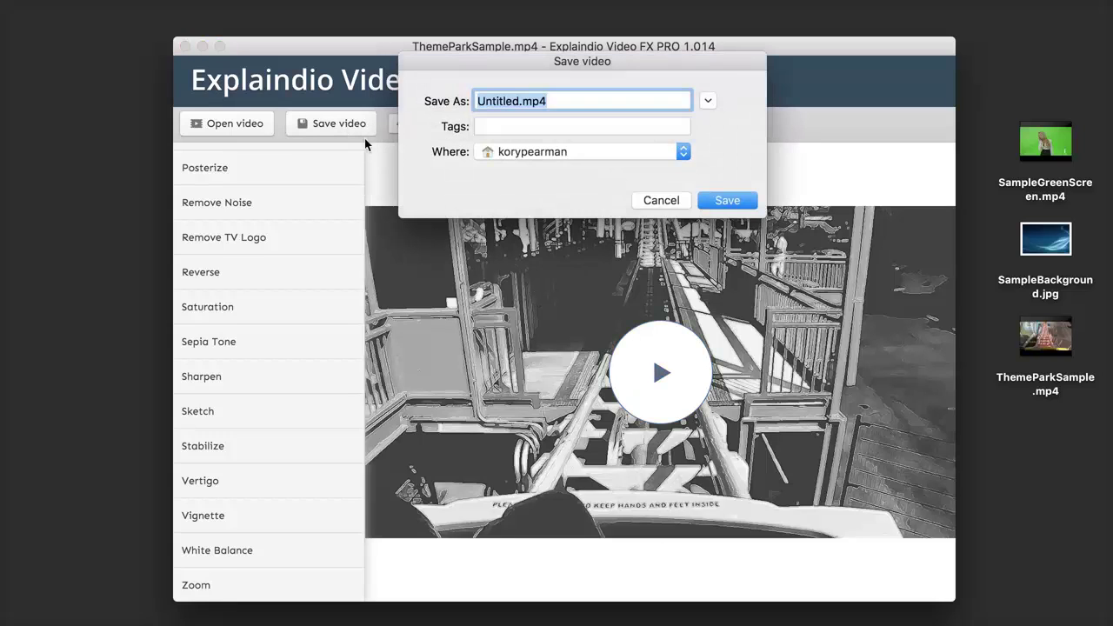
- Export the video to the Desktop as Sketch.mp4 and dismiss the confirmation
text(Sketch)
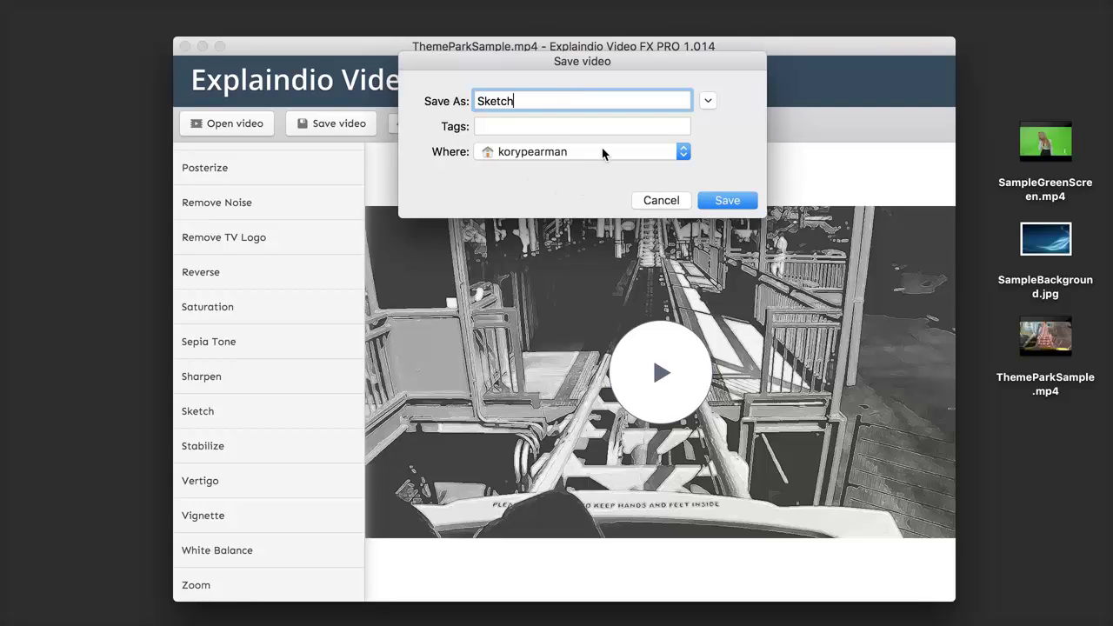
click(598, 153)
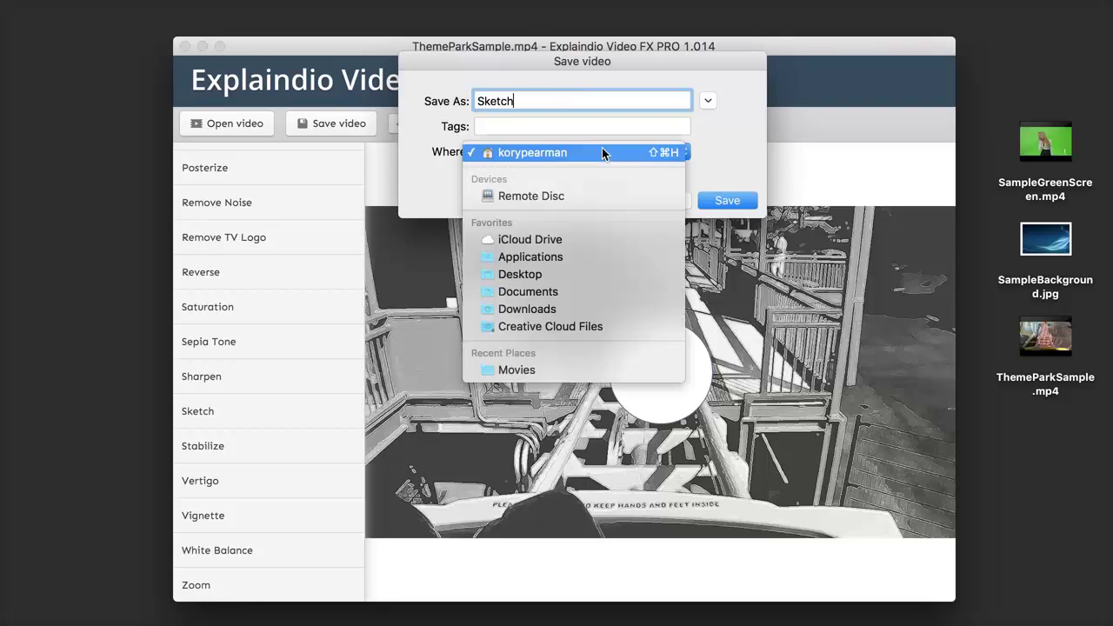
click(538, 273)
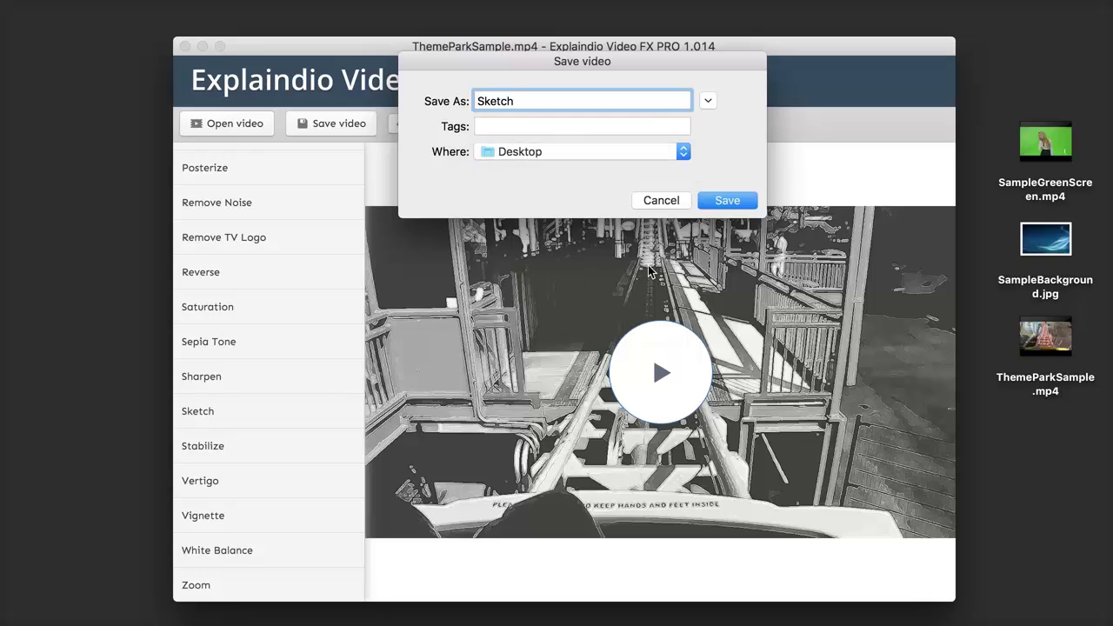
click(725, 201)
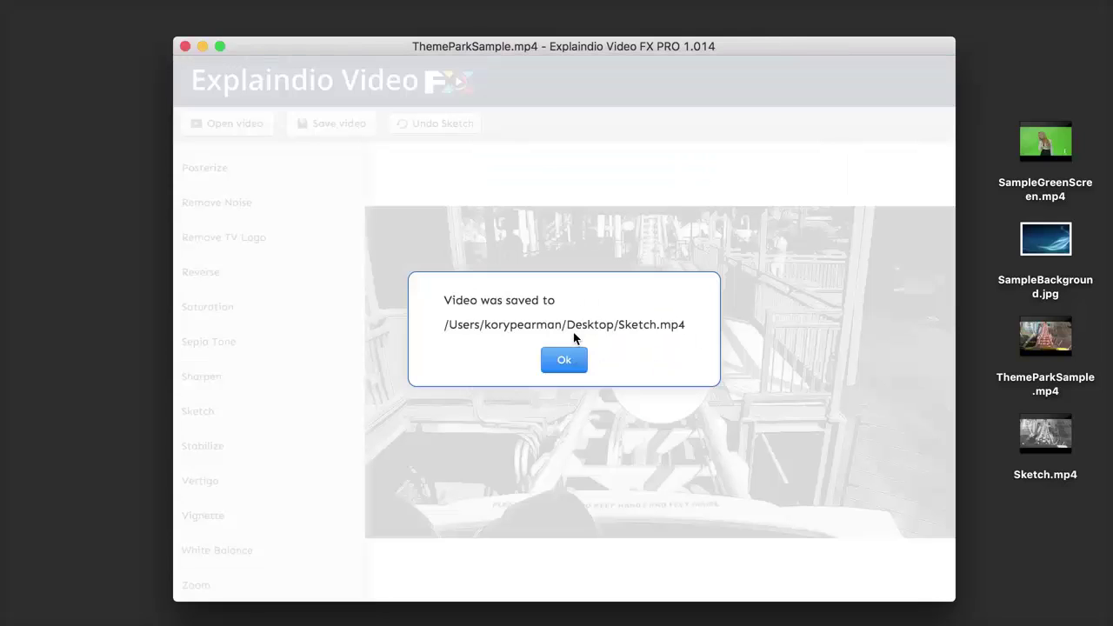
click(565, 359)
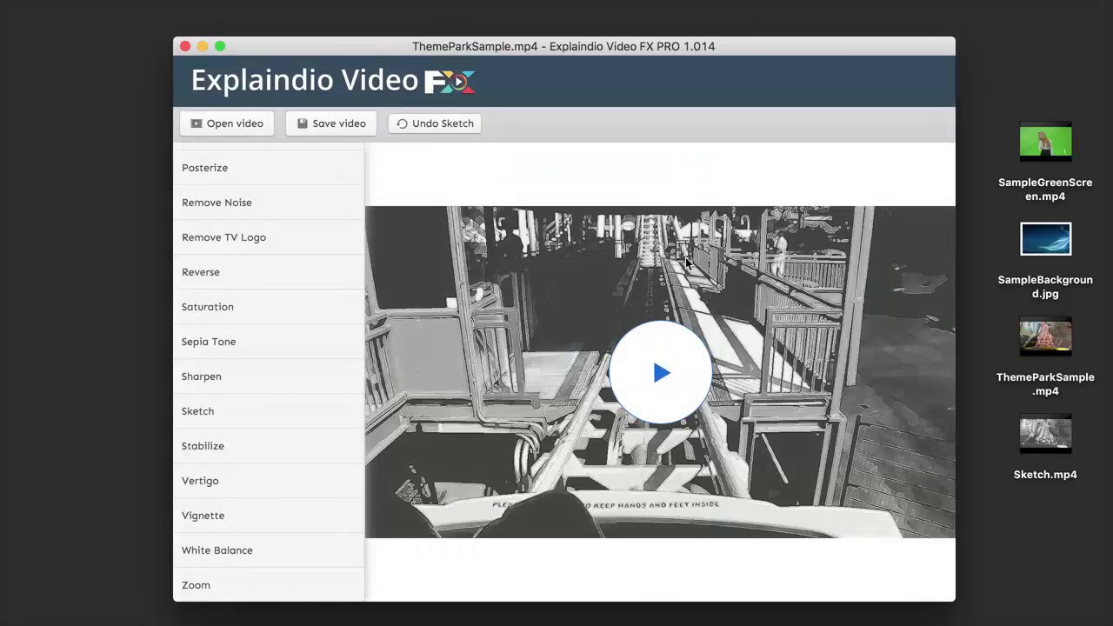
- Open Sketch.mp4 in QuickTime, play and scrub toward the end, then close the player
double_click(1034, 432)
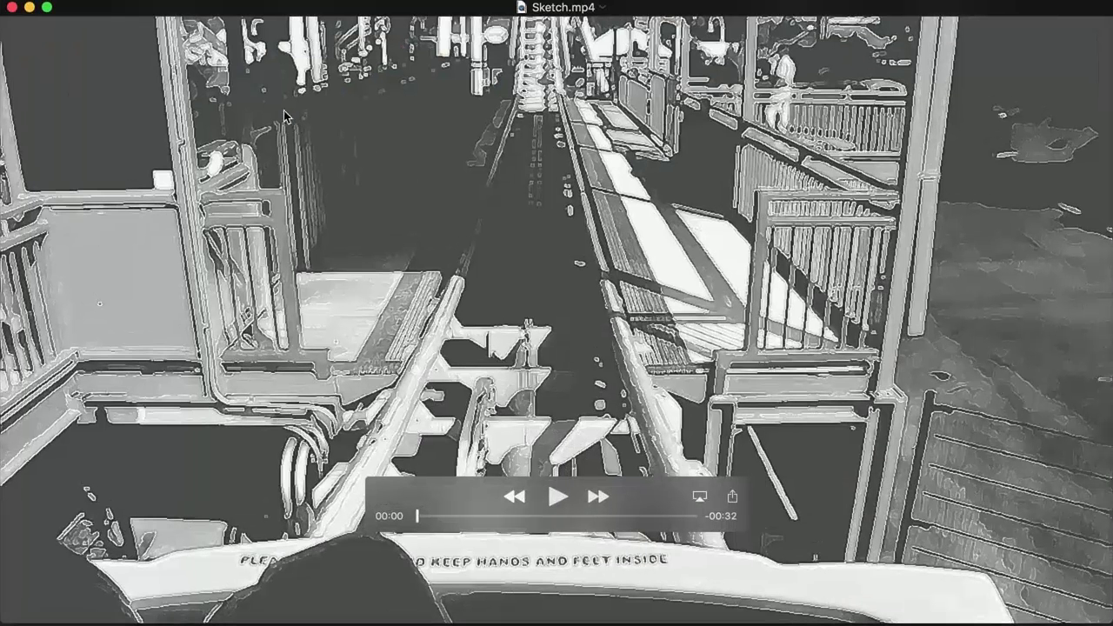
mouse_move(5, 6)
mouse_down()
mouse_move(174, 113)
mouse_move(341, 190)
mouse_up()
drag(996, 205, 862, 133)
click(581, 449)
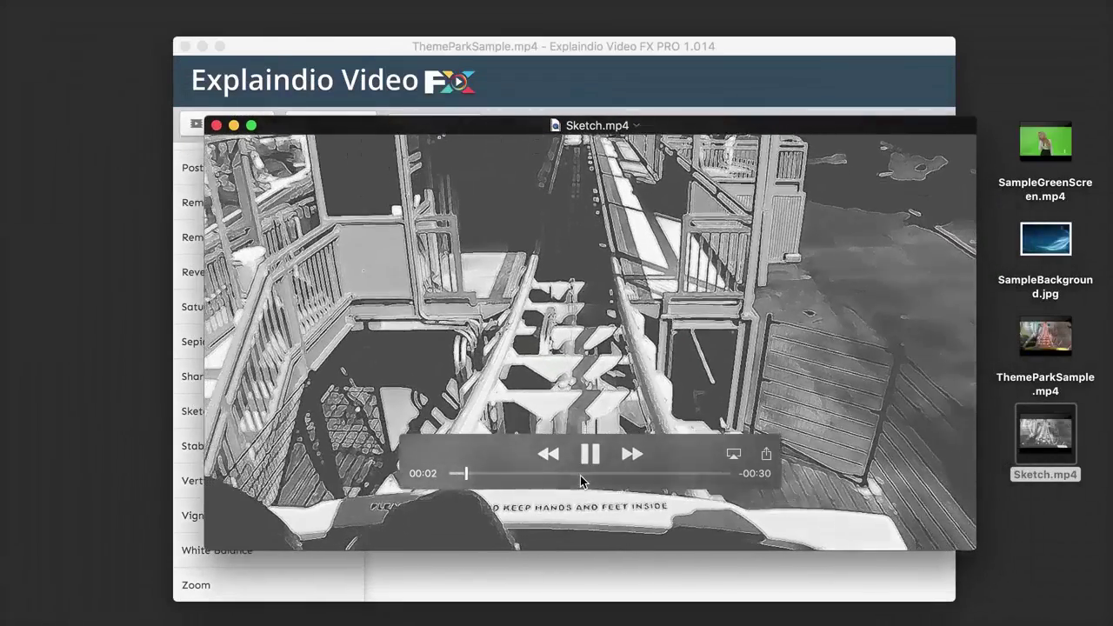
click(594, 474)
click(684, 476)
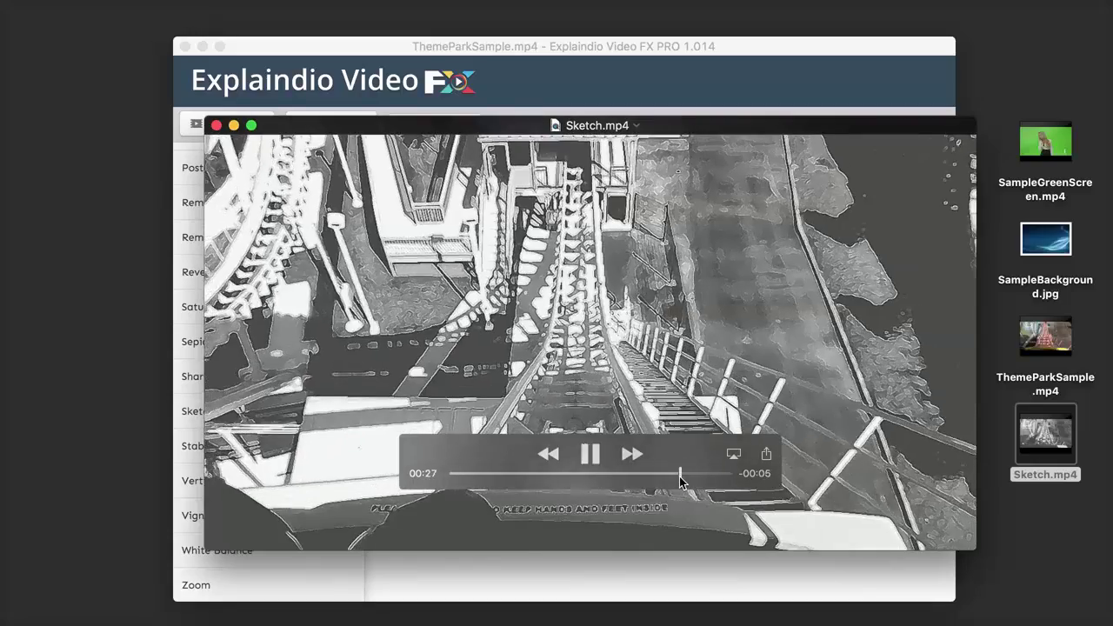
key(super+w)
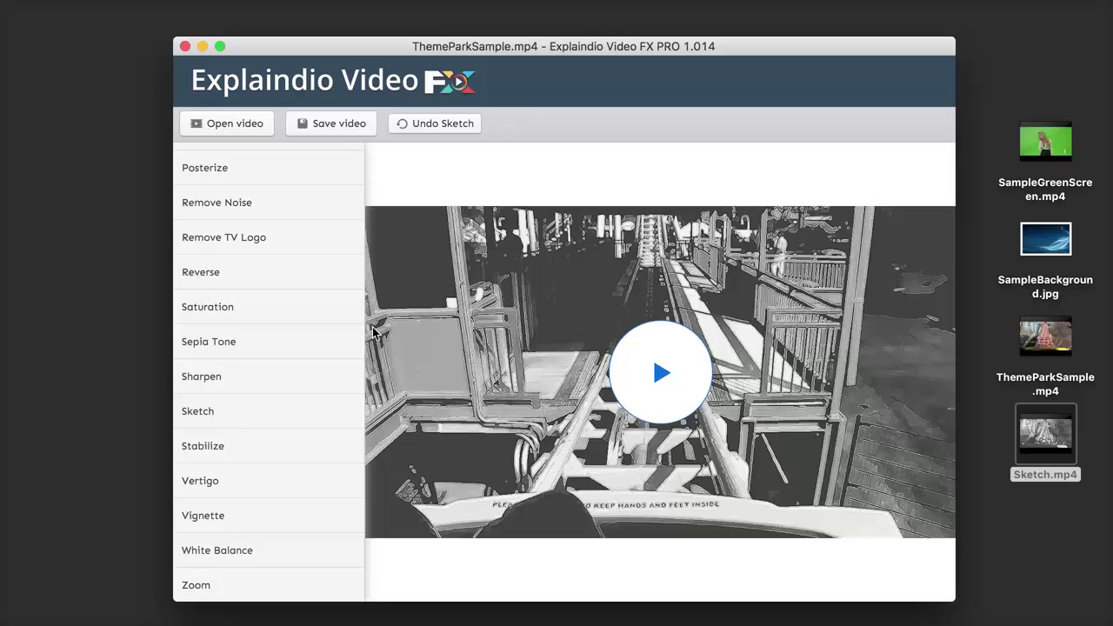
- Open SampleGreenScreen.mp4 in Explaindio Video FX PRO
scroll(294, 333, up, 10)
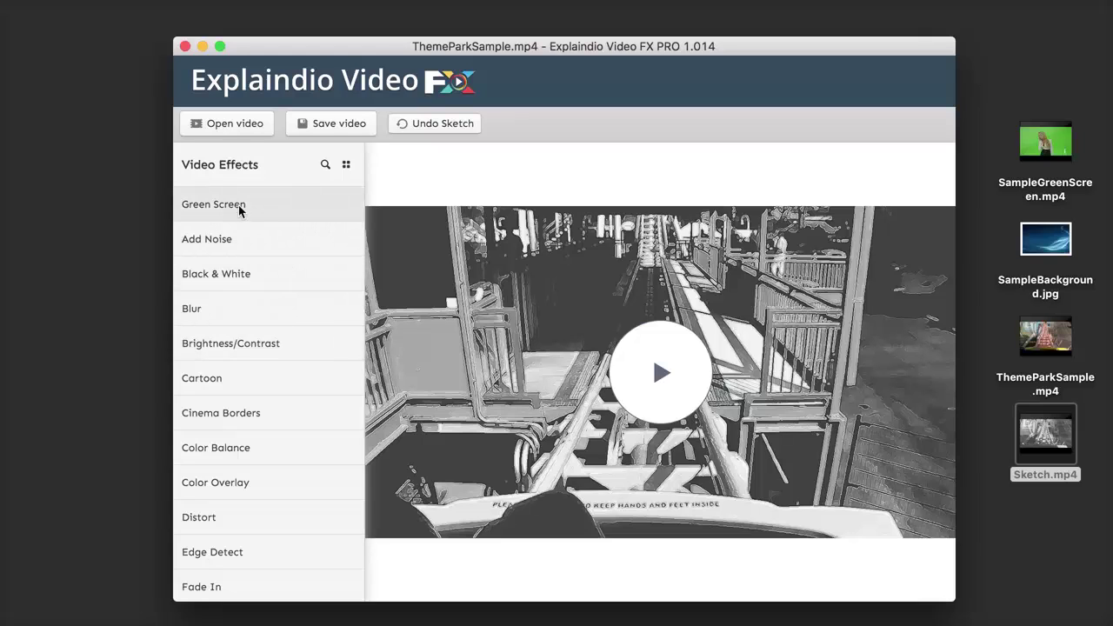
click(220, 128)
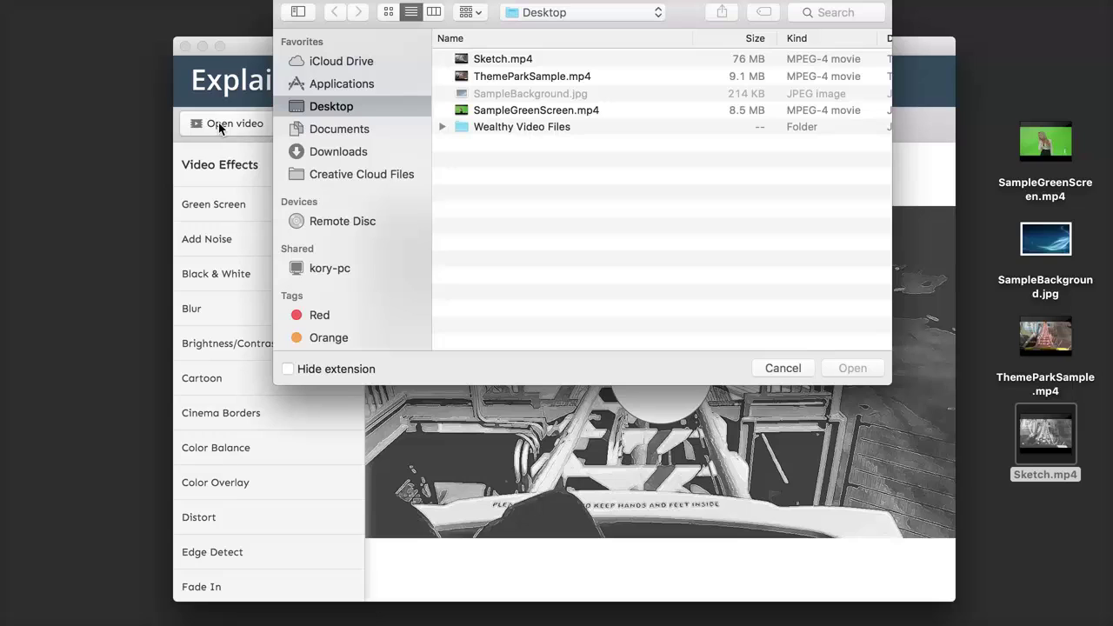
click(608, 110)
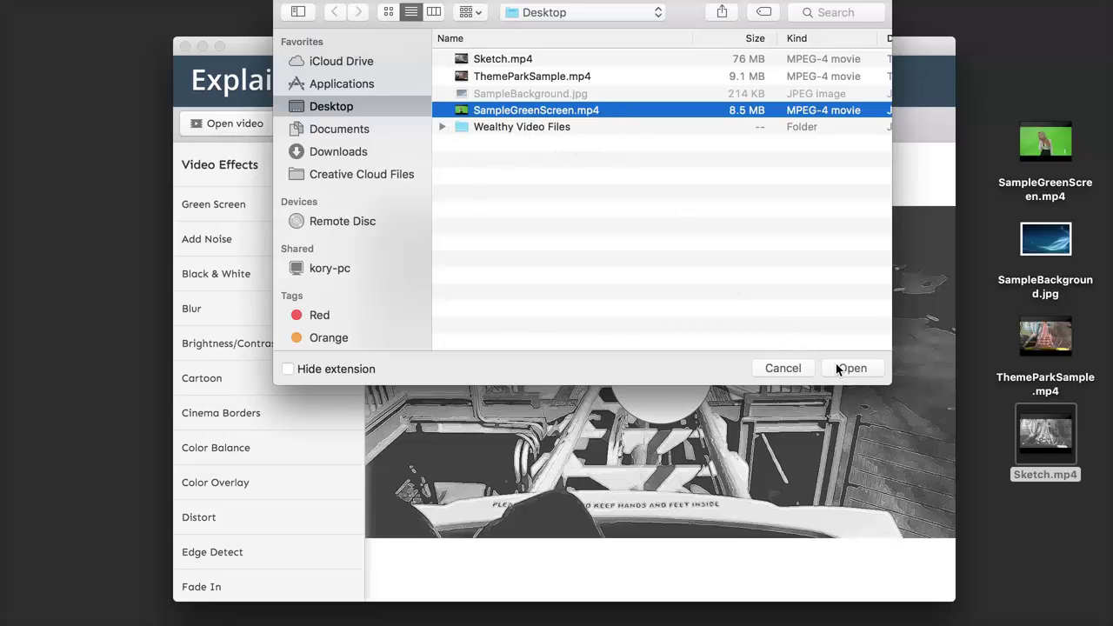
click(848, 369)
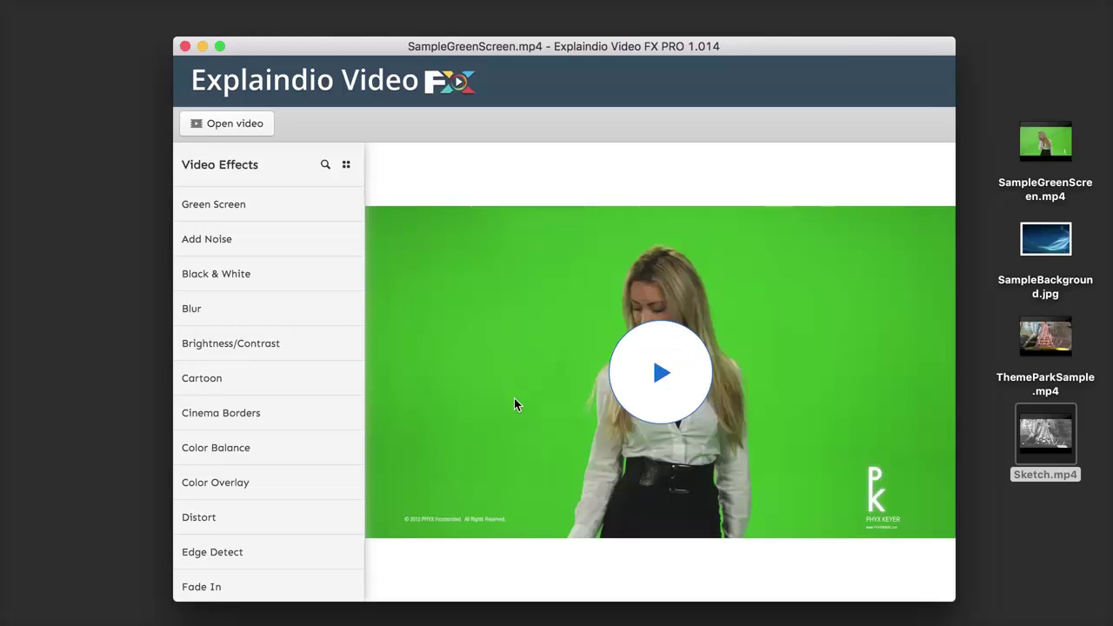
- Preview part of the clip, pause it, and show the Green Screen effect settings
click(659, 370)
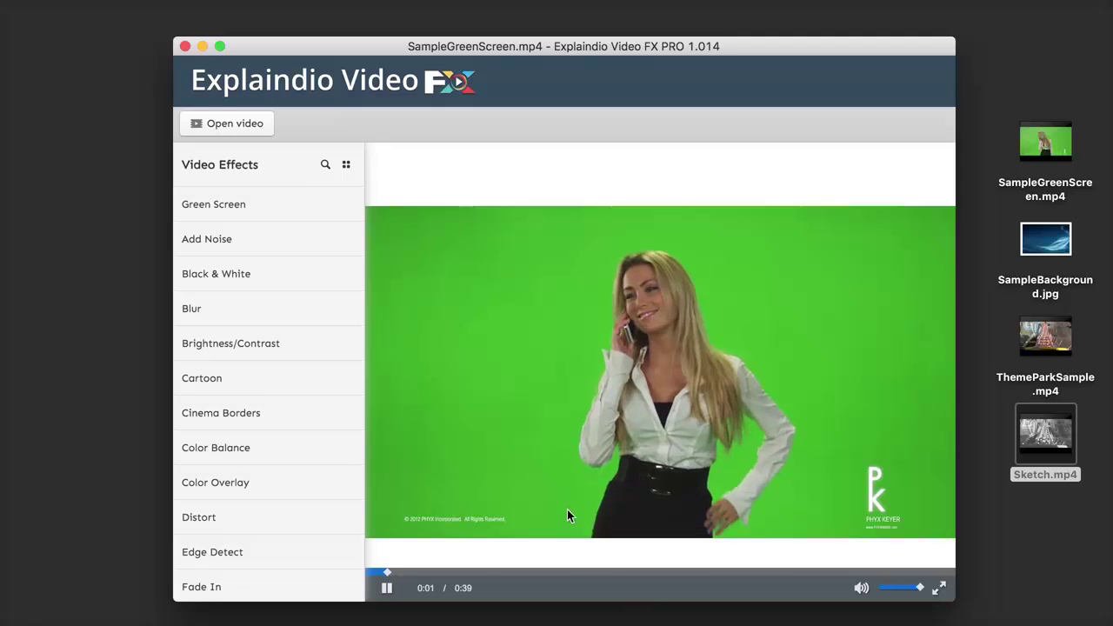
click(623, 573)
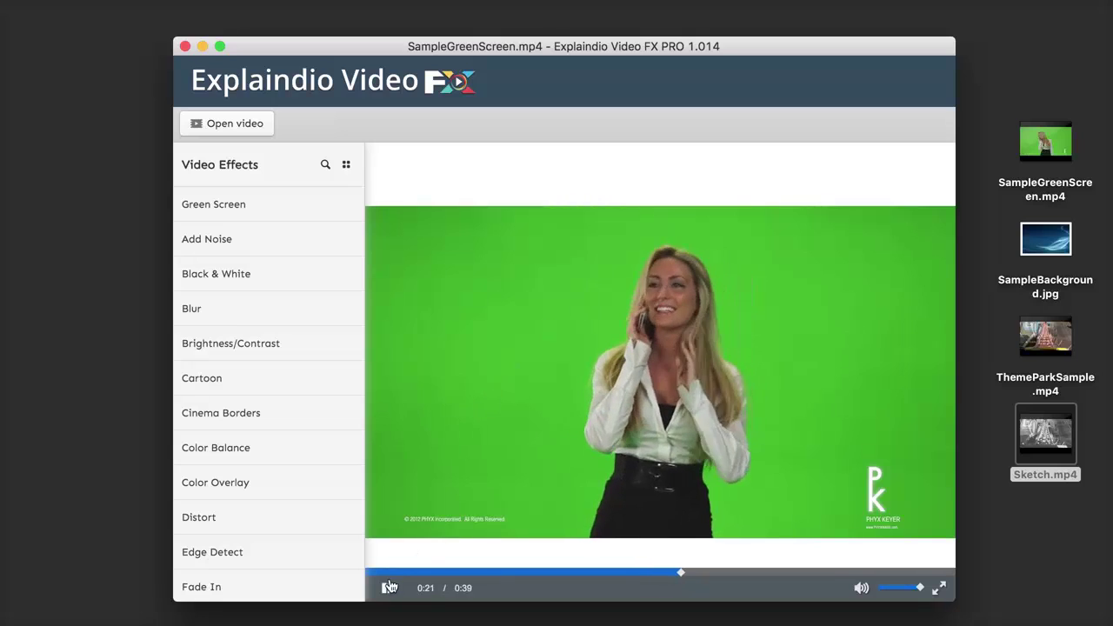
key(space)
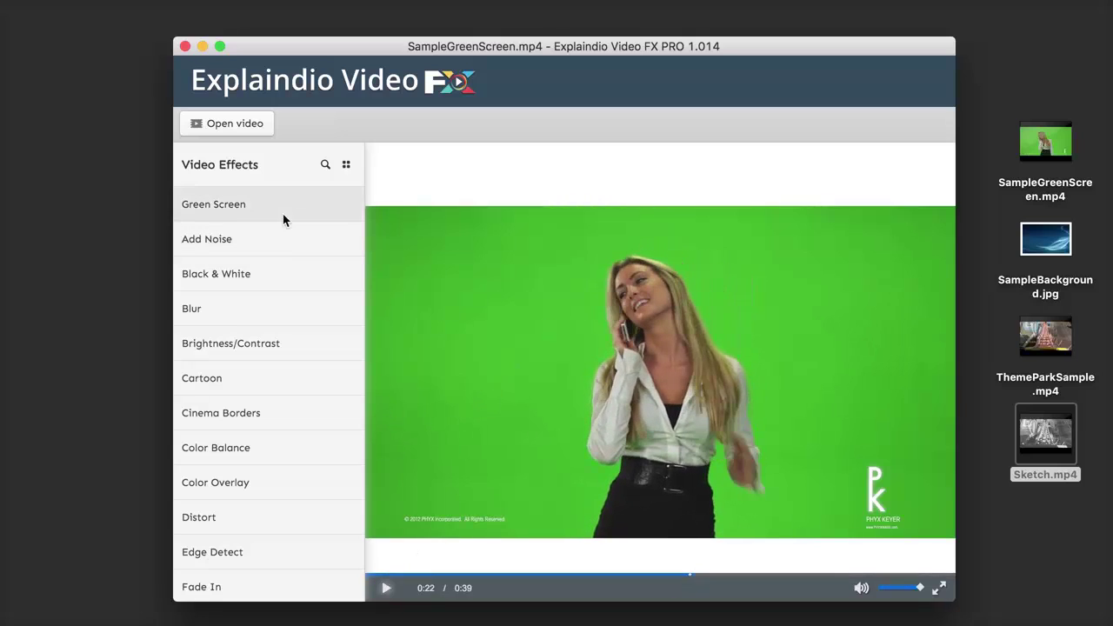
click(232, 206)
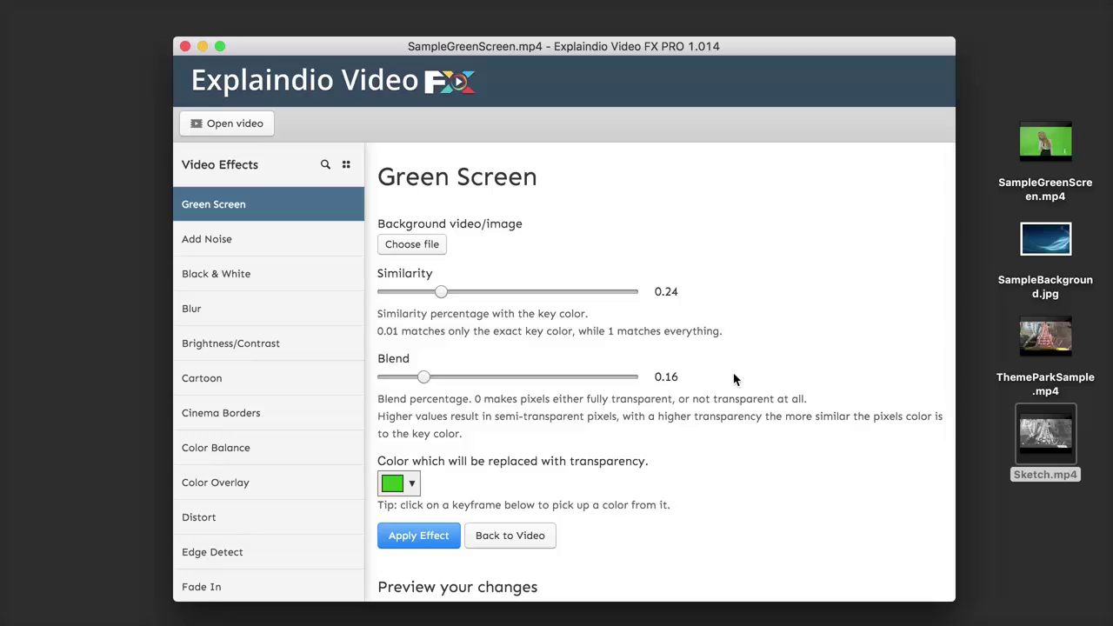
scroll(689, 418, down, 5)
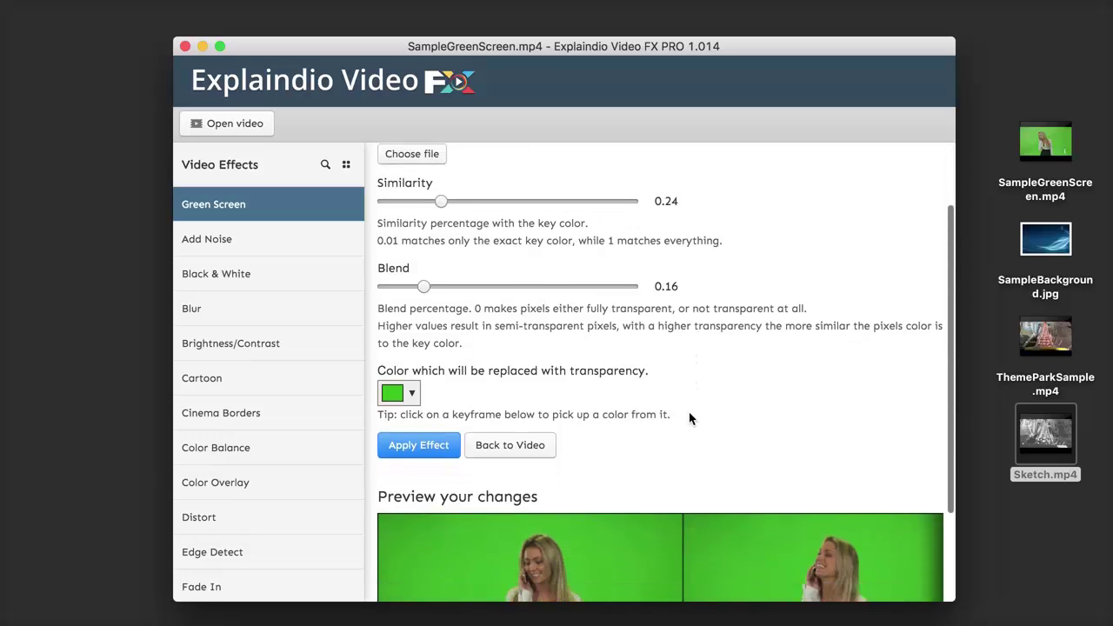
scroll(679, 419, right, 10)
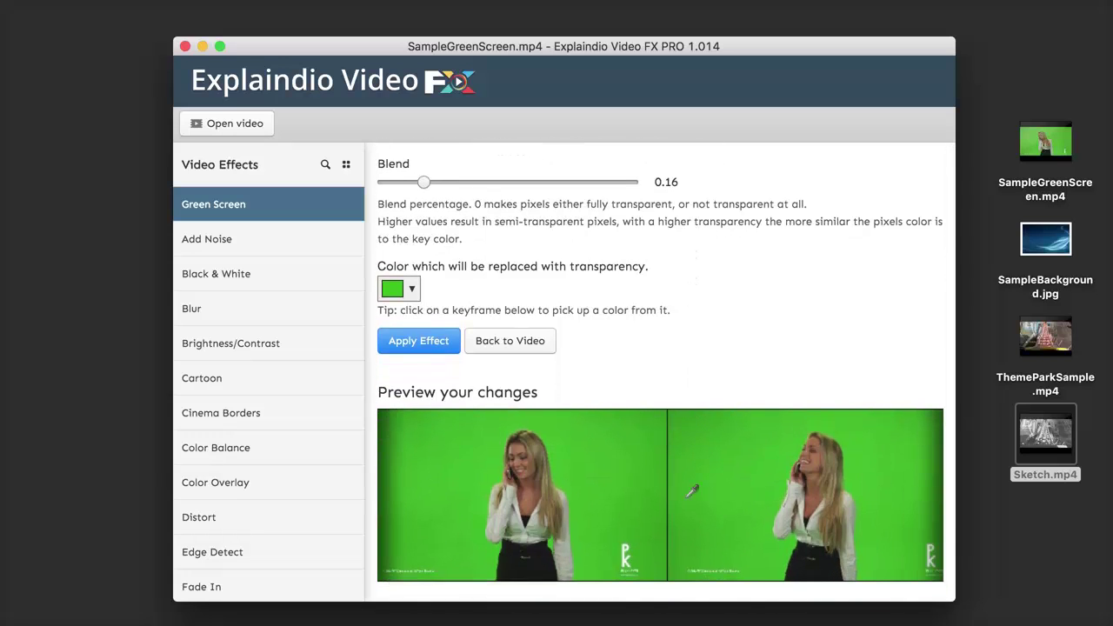
scroll(668, 372, up, 5)
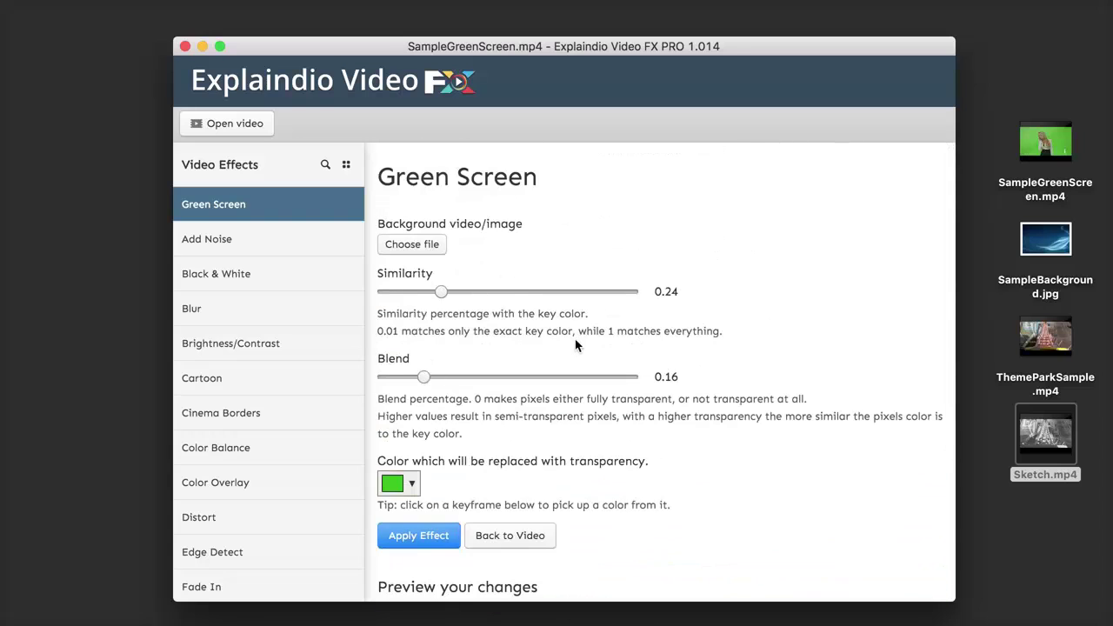
scroll(726, 438, down, 3)
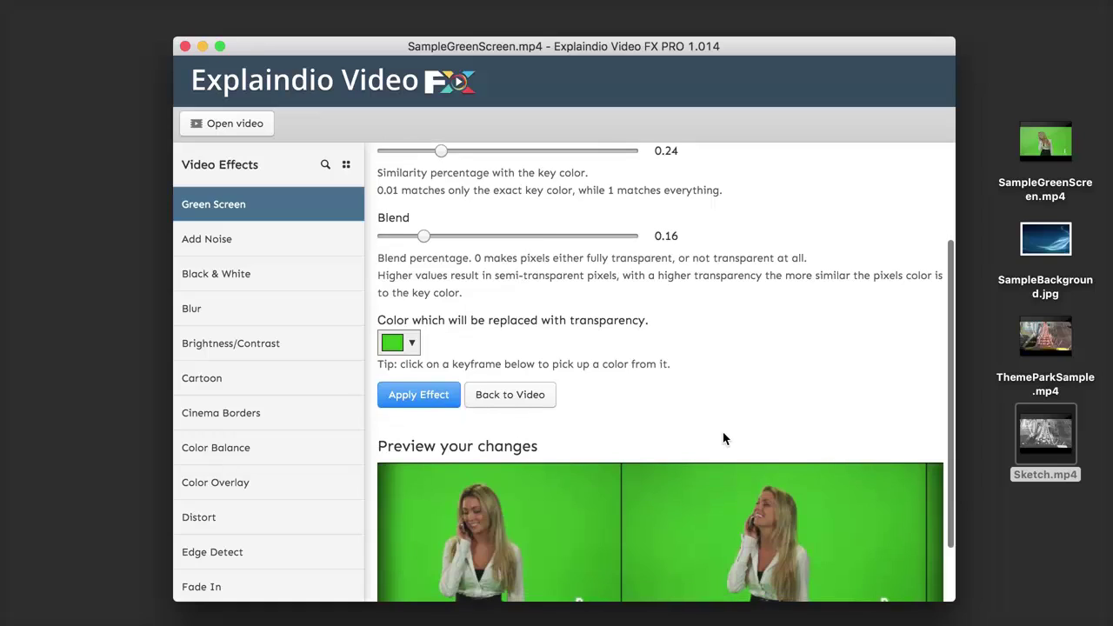
scroll(619, 459, down, 1)
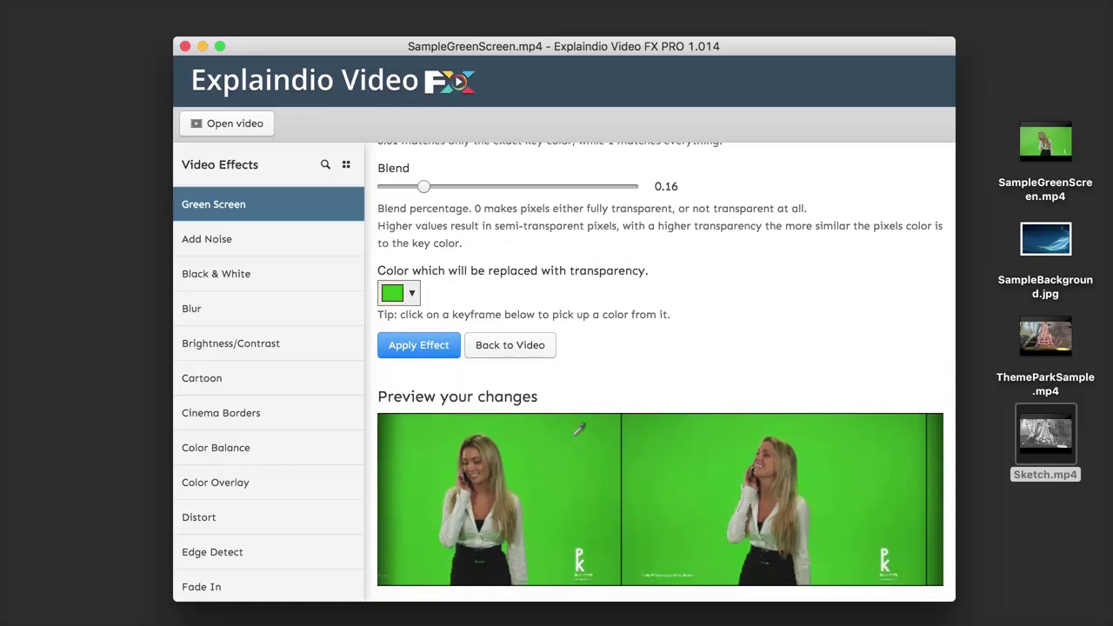
scroll(584, 330, up, 4)
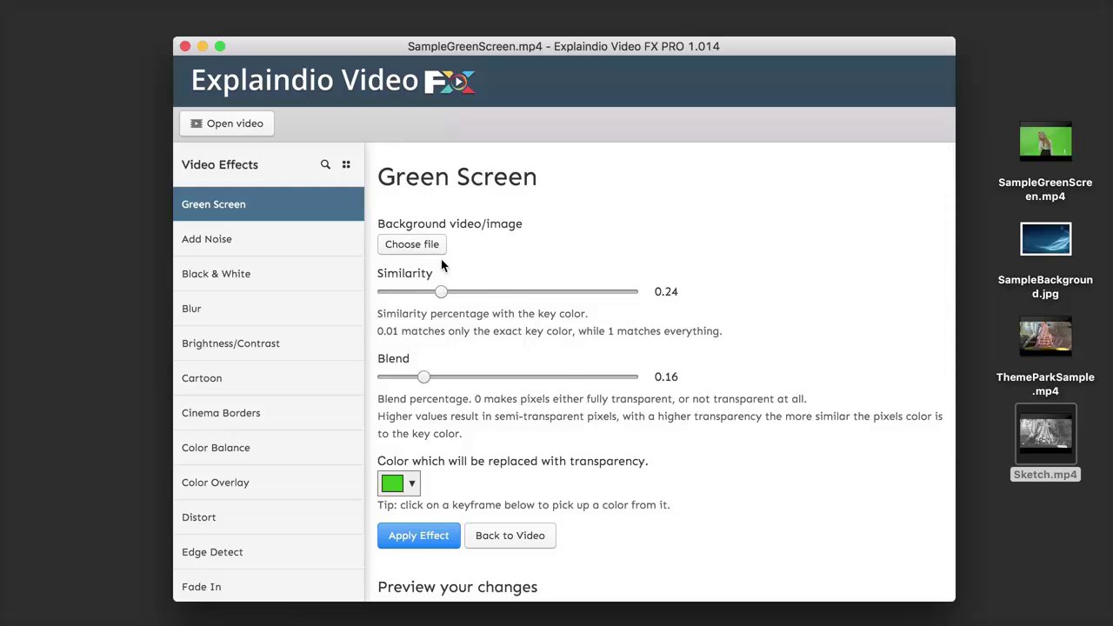
- Choose SampleBackground.jpg as the Green Screen background video/image
click(422, 248)
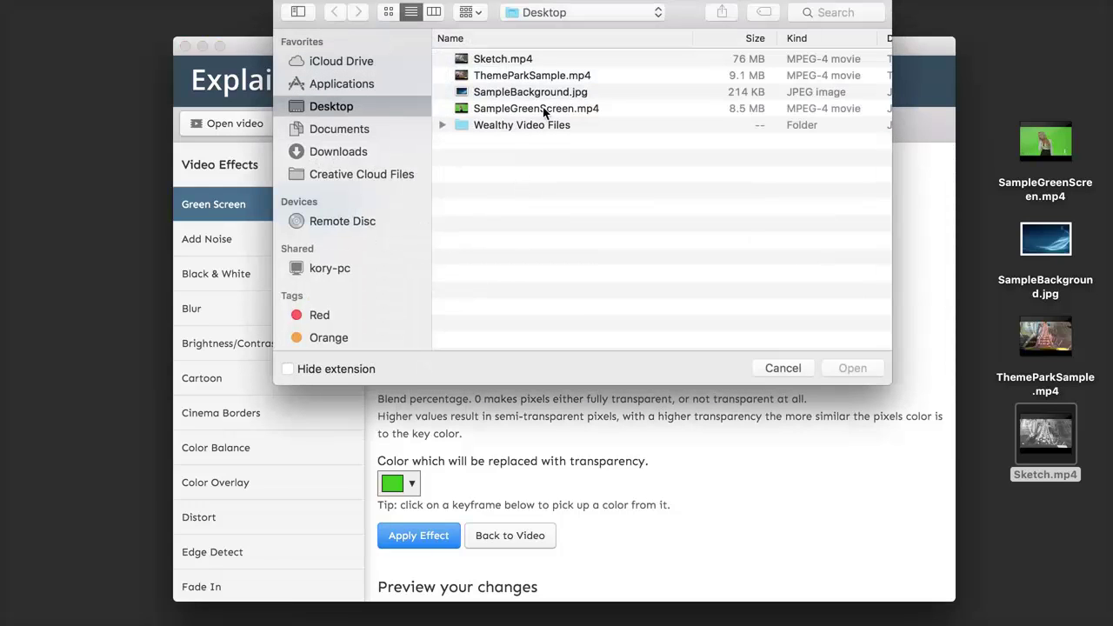
click(562, 92)
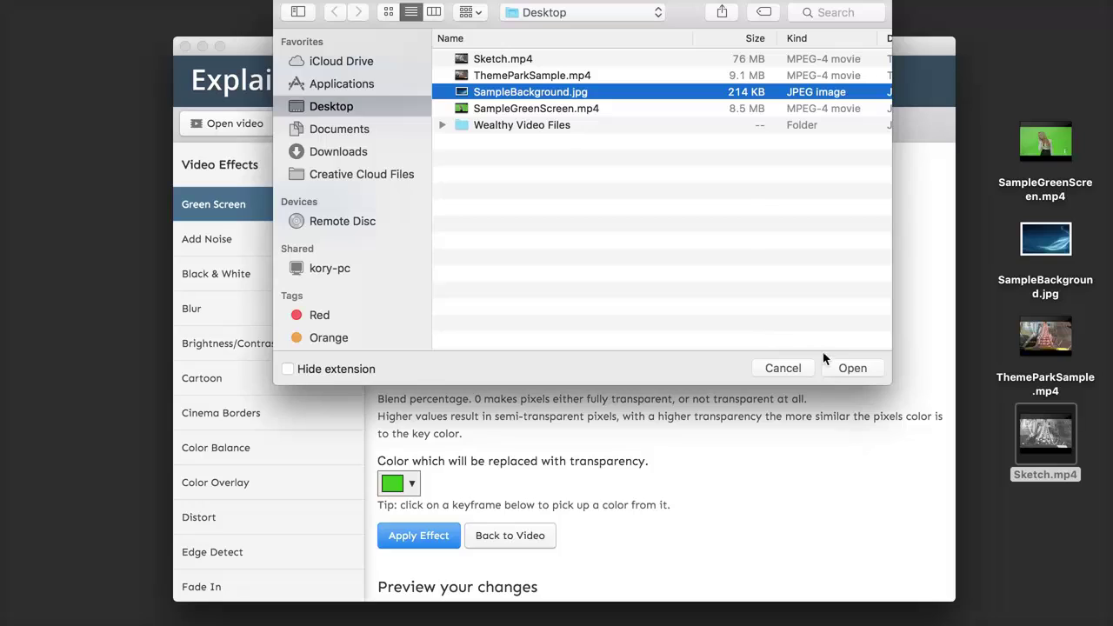
click(851, 368)
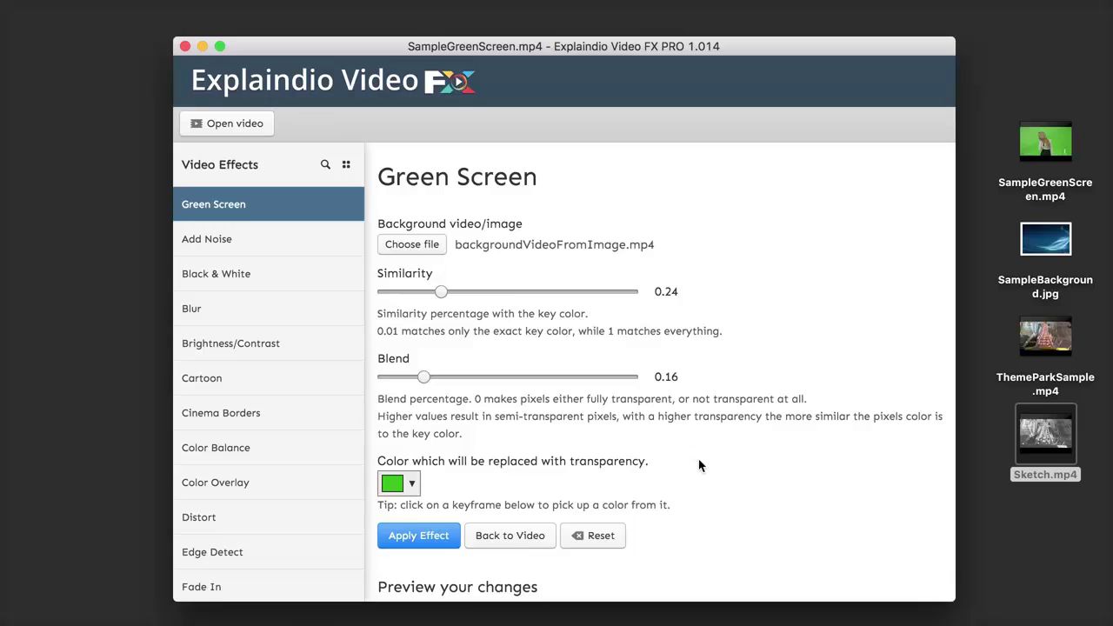
- Adjust the Green Screen key to similarity 0.34 and blend 0, checking the preview
scroll(698, 465, down, 3)
scroll(698, 465, down, 2)
scroll(687, 469, right, 2)
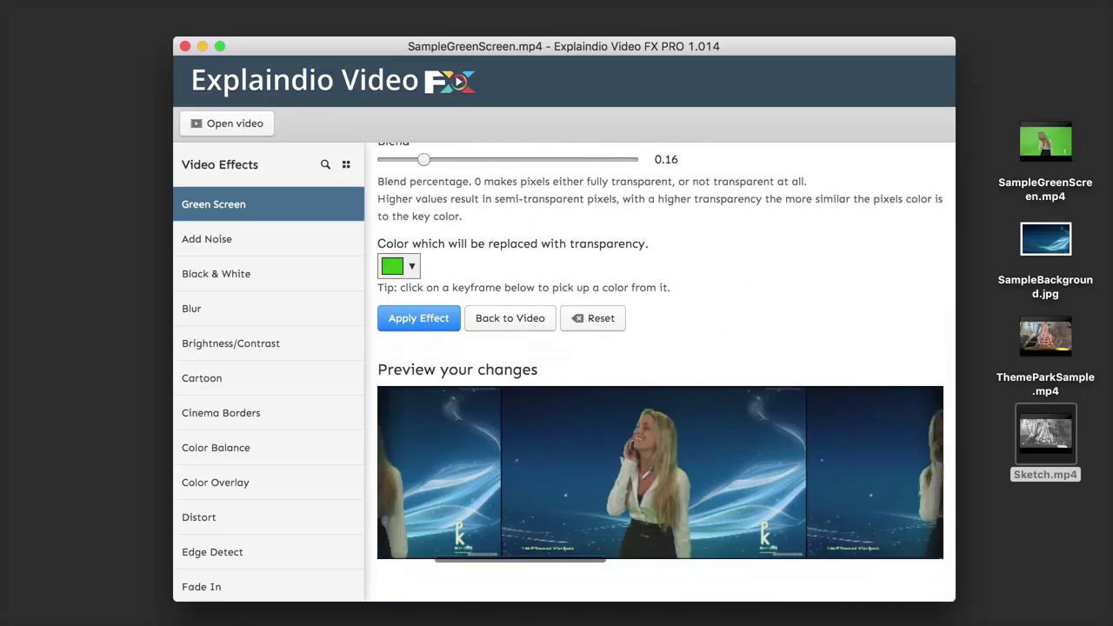
scroll(643, 476, right, 2)
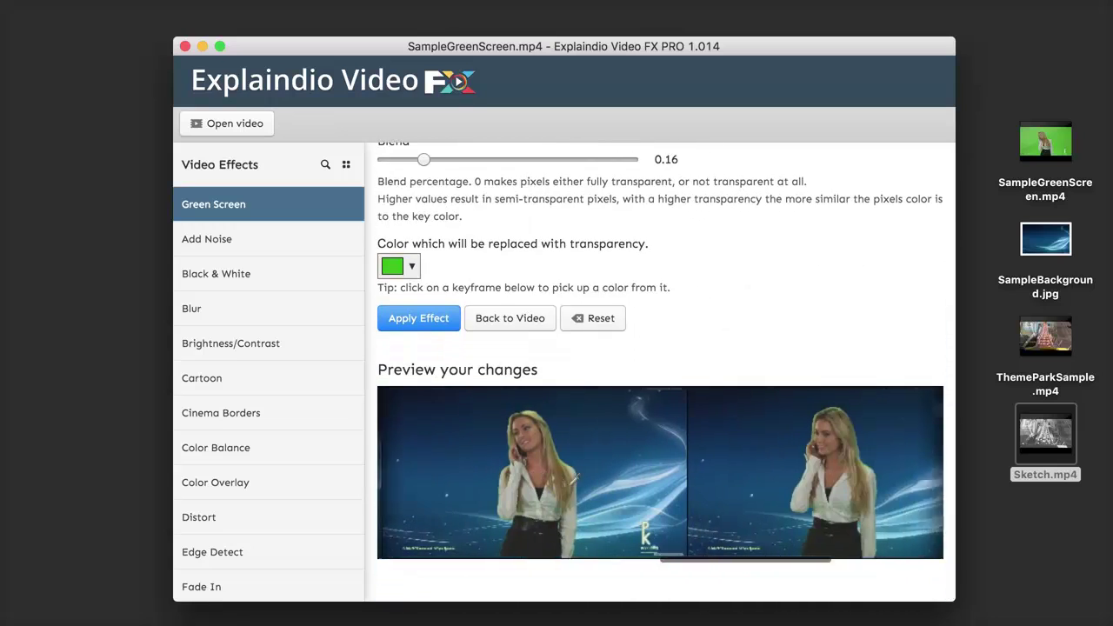
scroll(574, 476, left, 5)
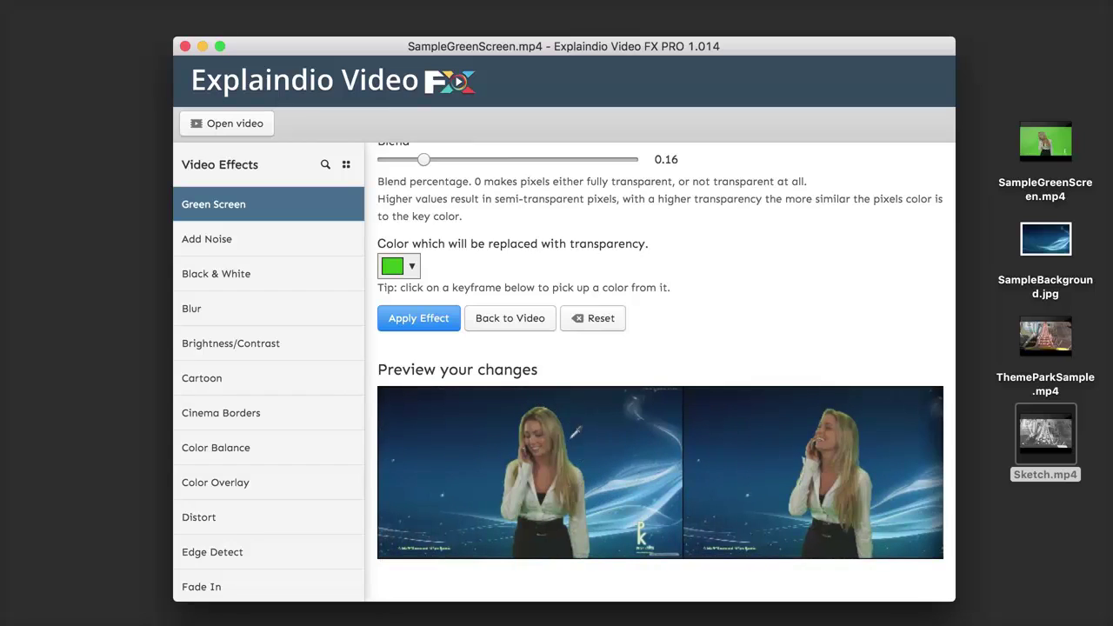
scroll(676, 324, up, 4)
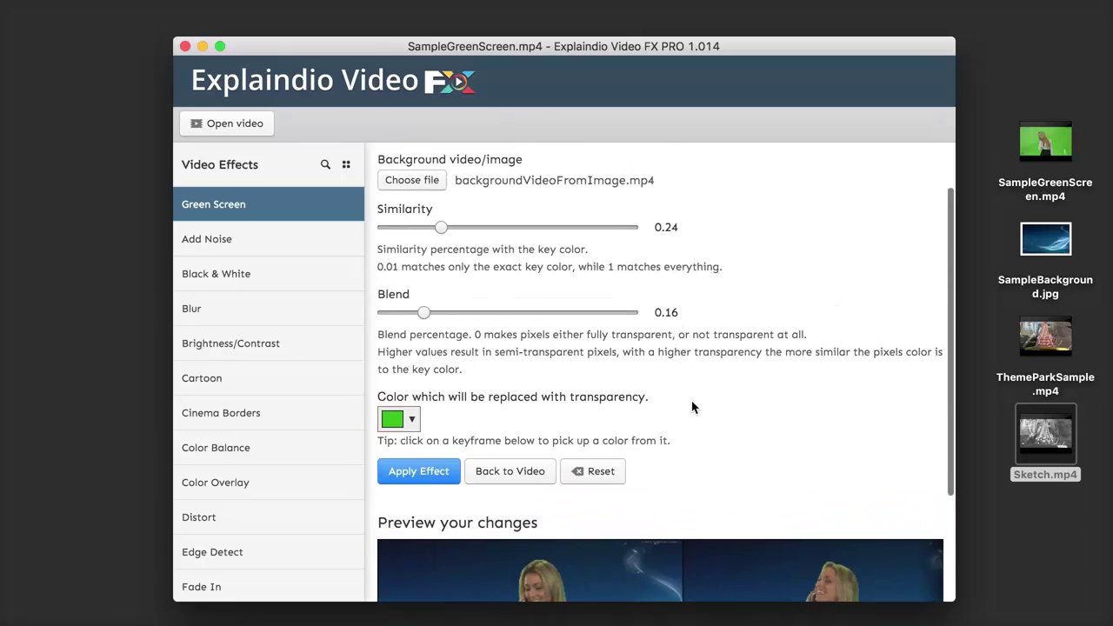
scroll(701, 452, up, 1)
scroll(690, 467, down, 2)
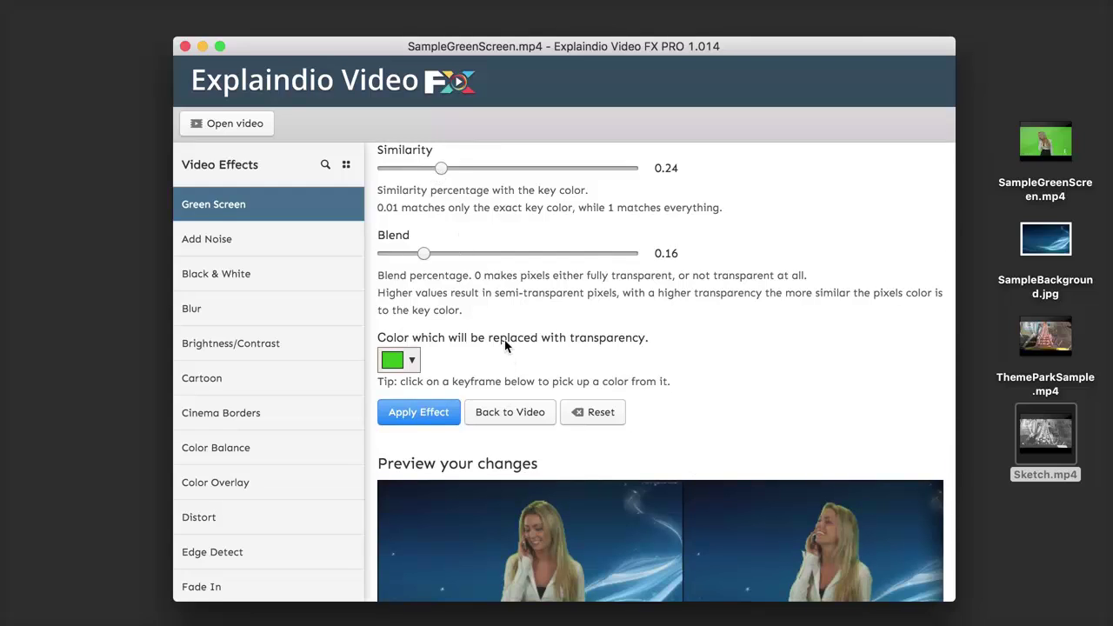
drag(443, 174, 395, 173)
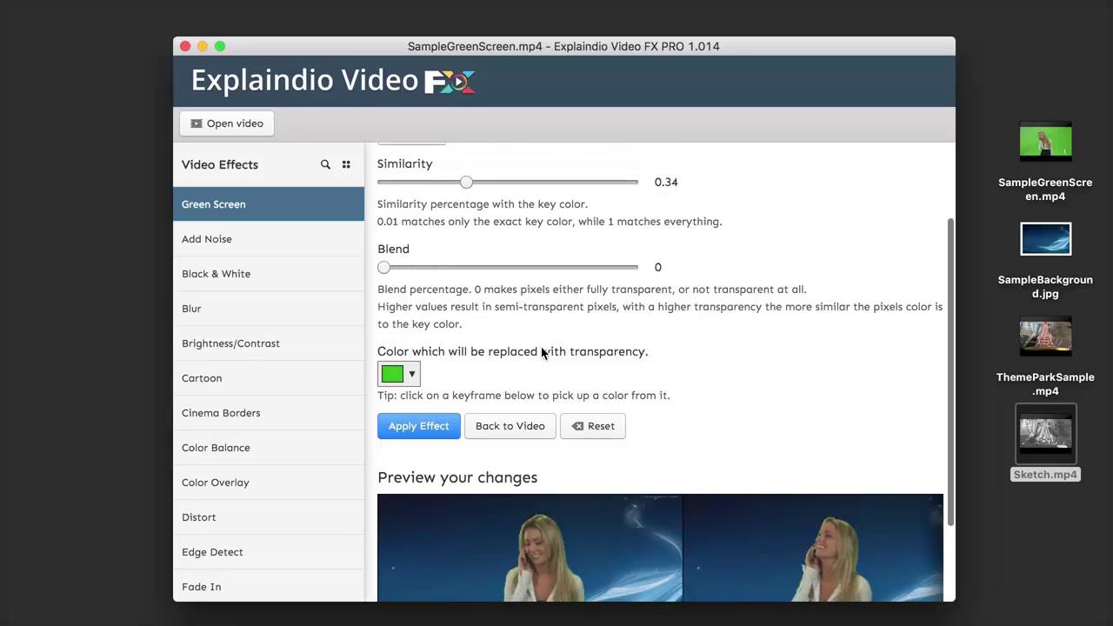
scroll(542, 351, down, 1)
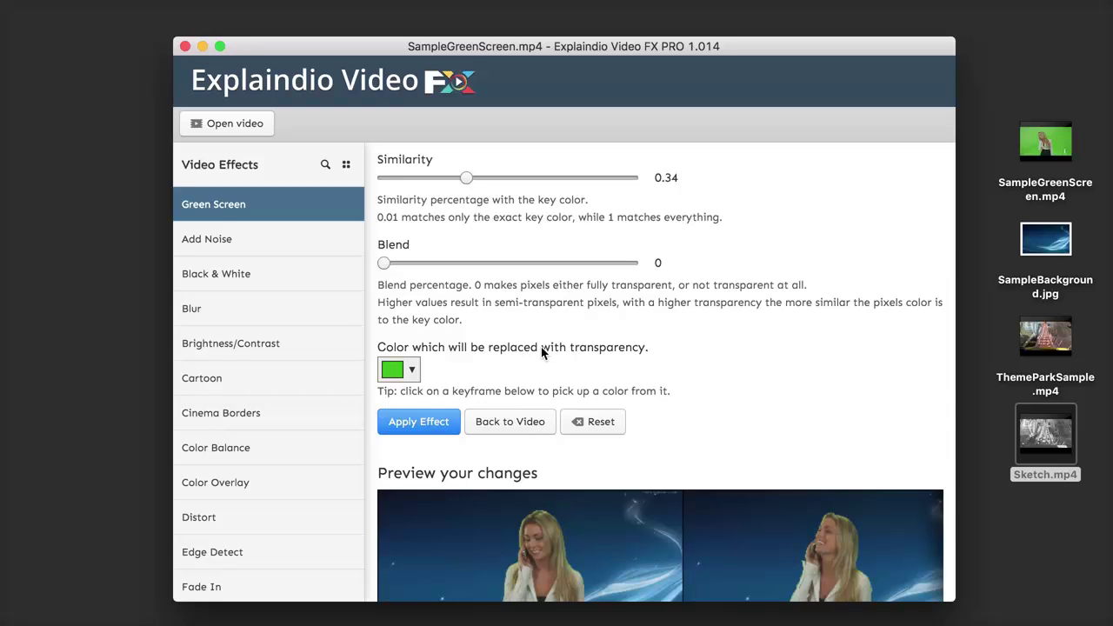
scroll(609, 352, down, 2)
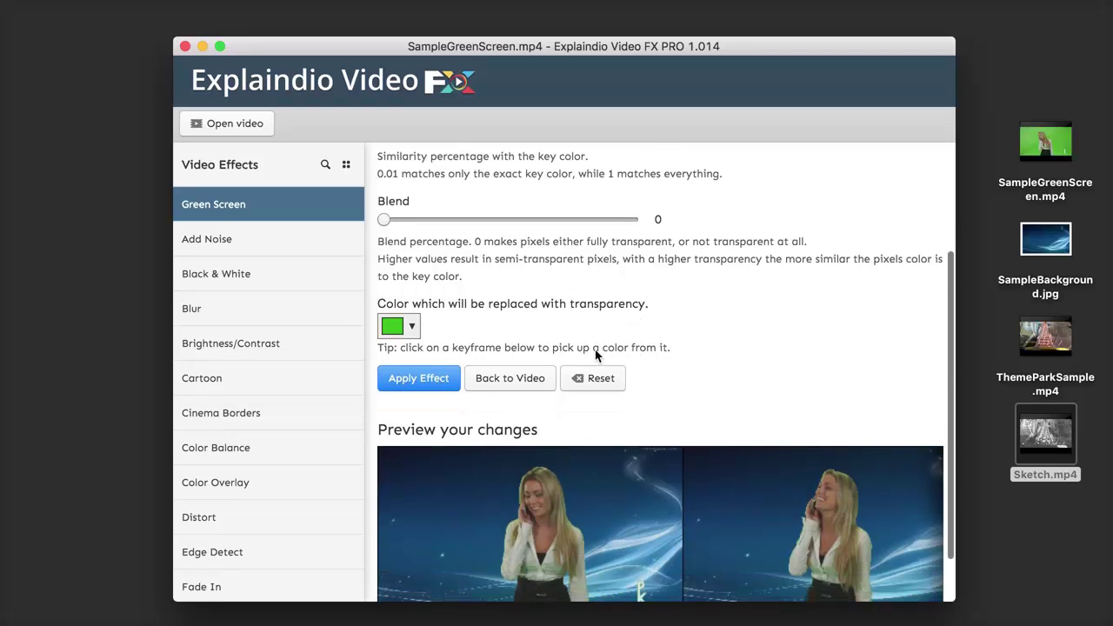
scroll(666, 356, down, 3)
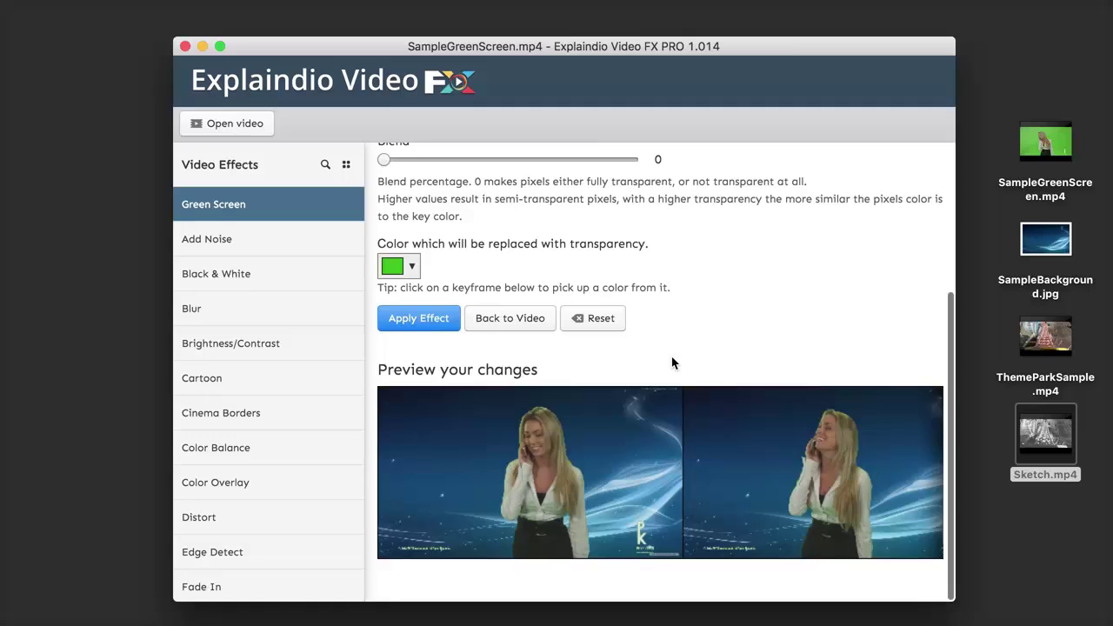
click(414, 271)
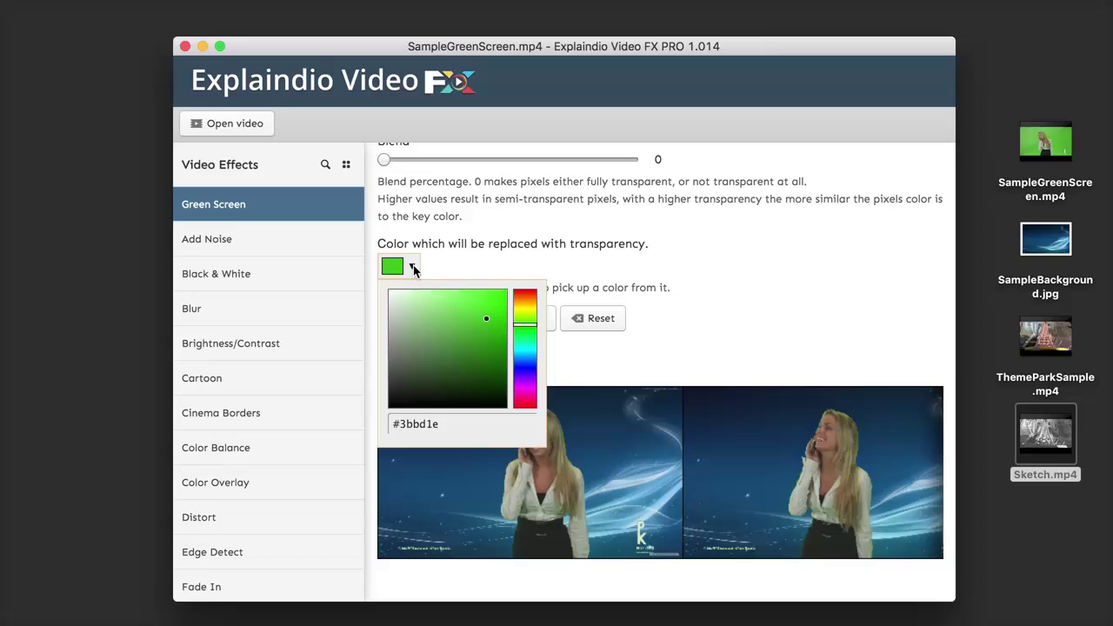
click(530, 365)
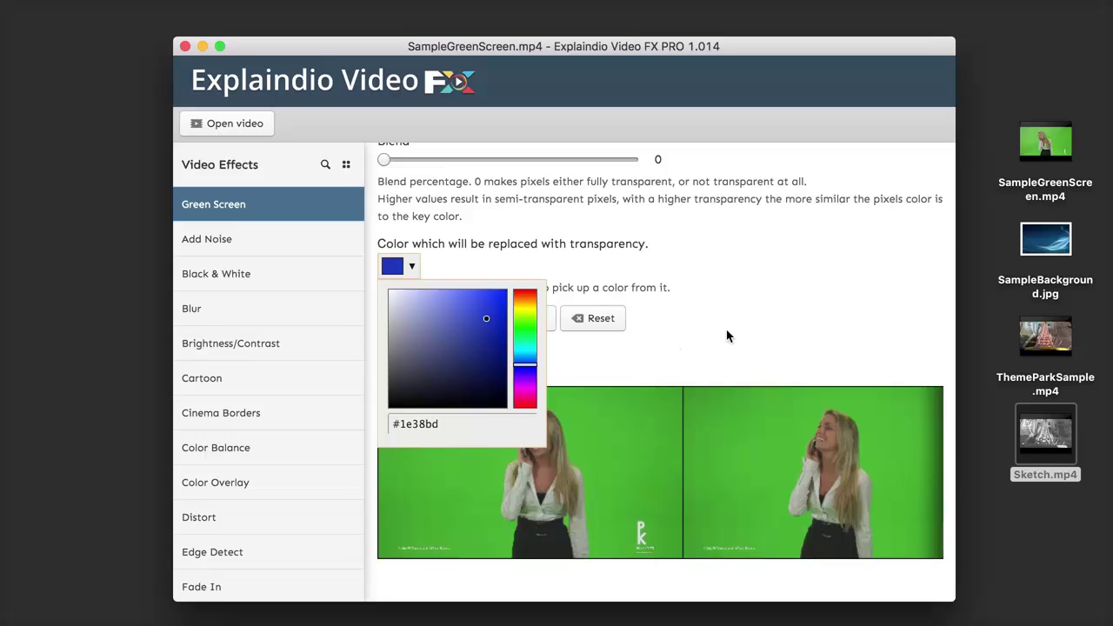
click(488, 325)
drag(463, 367, 516, 409)
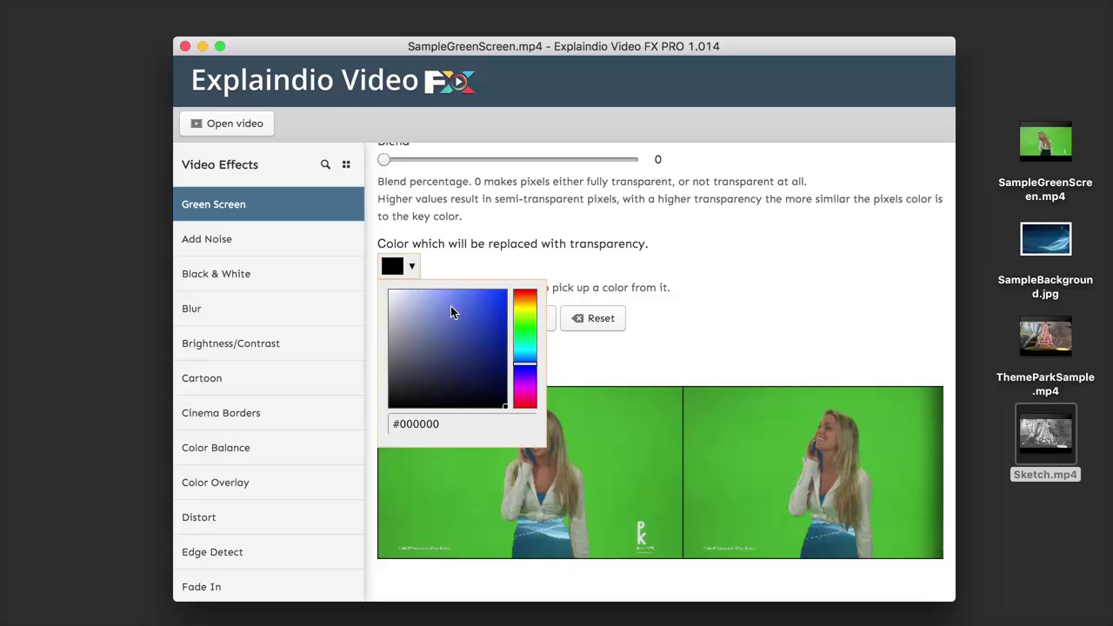
click(669, 259)
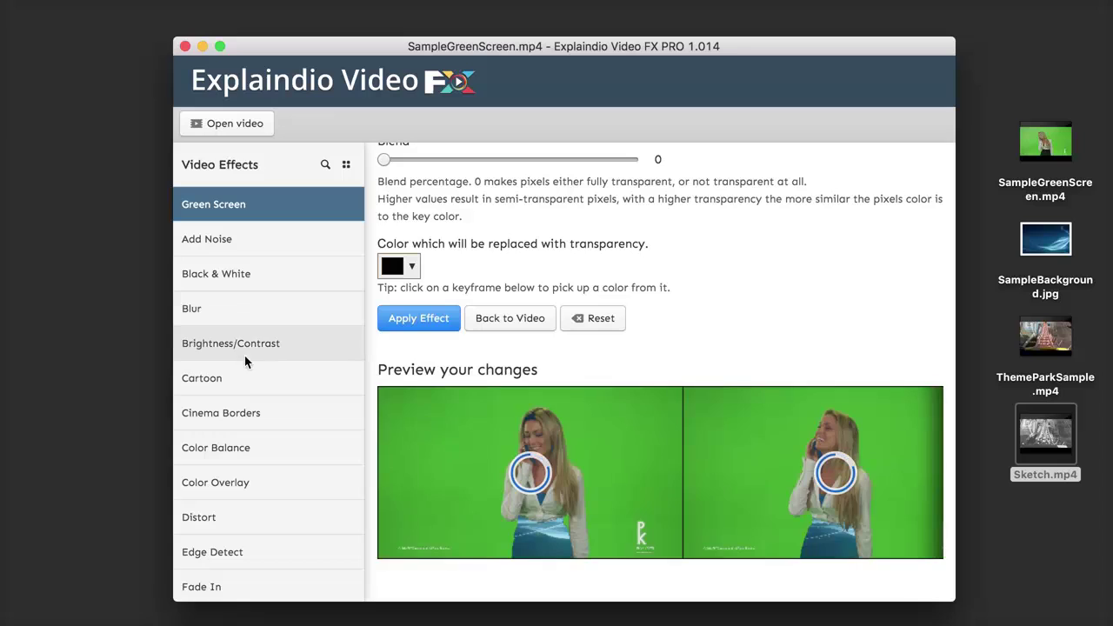
scroll(246, 361, down, 10)
scroll(248, 345, down, 5)
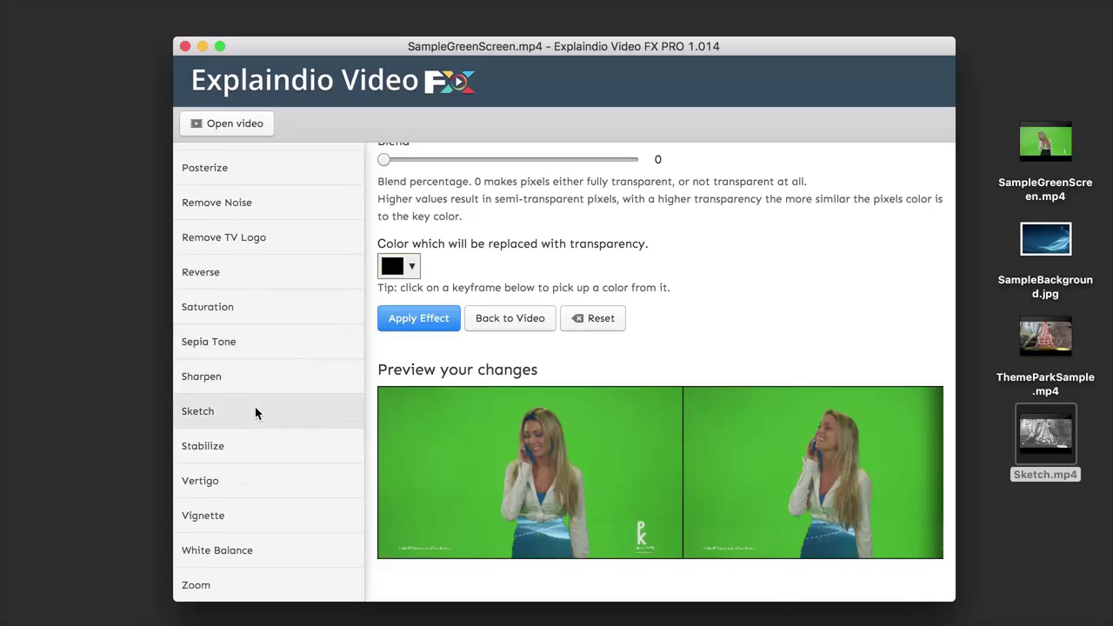
scroll(256, 412, up, 2)
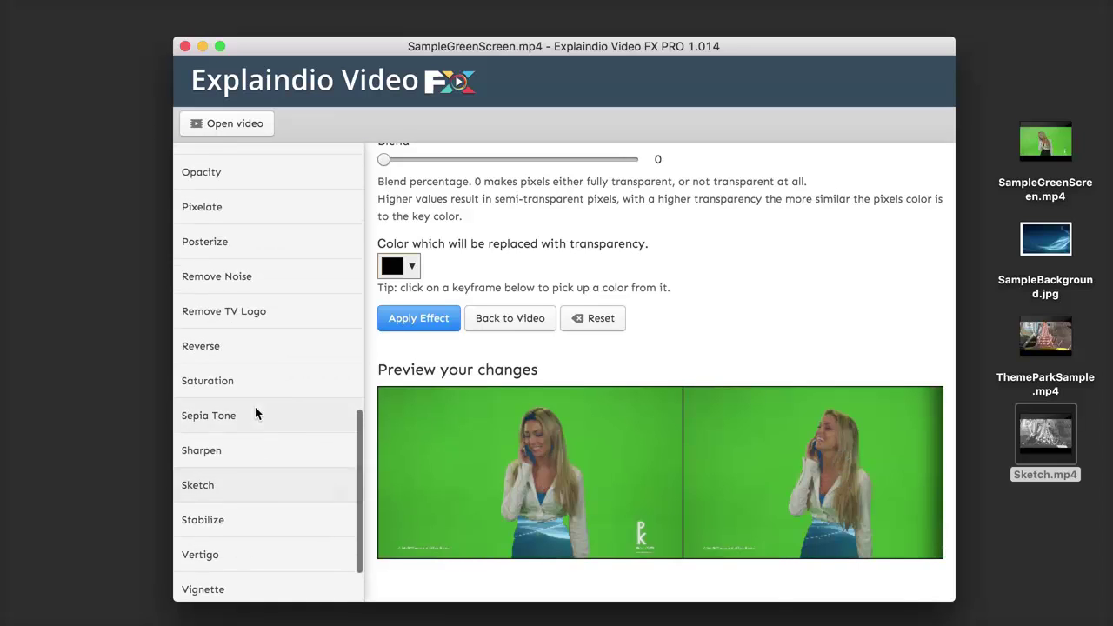
- Apply the Green Screen effect to SampleGreenScreen.mp4 in Video FX PRO
click(419, 323)
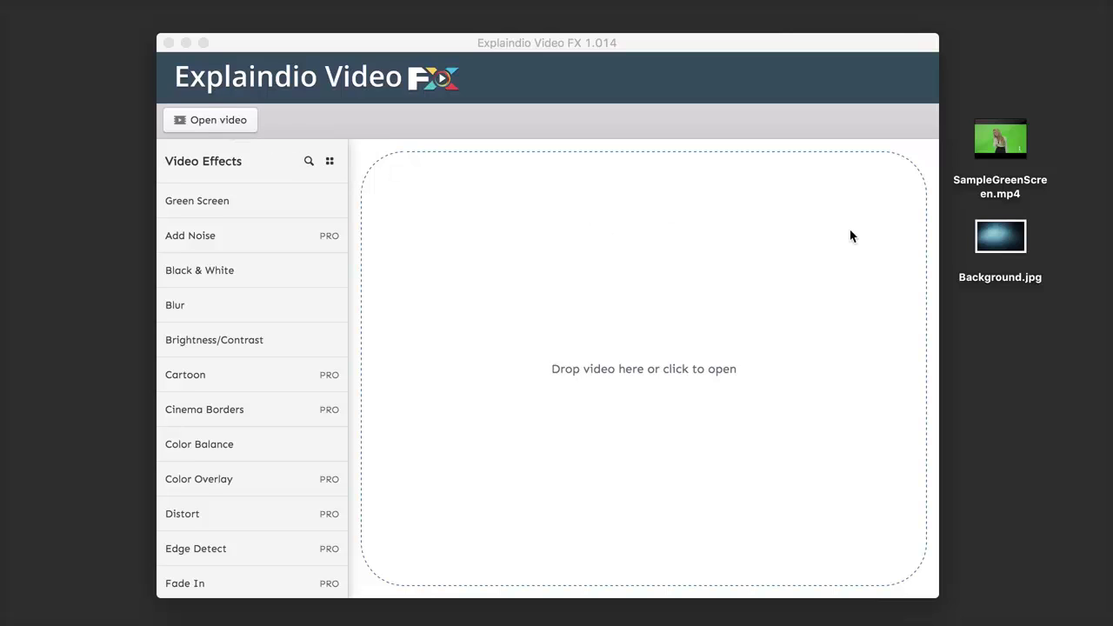
- Drag SampleGreenScreen.mp4 into the free Video FX and preview it up to 0:28
drag(984, 135, 647, 326)
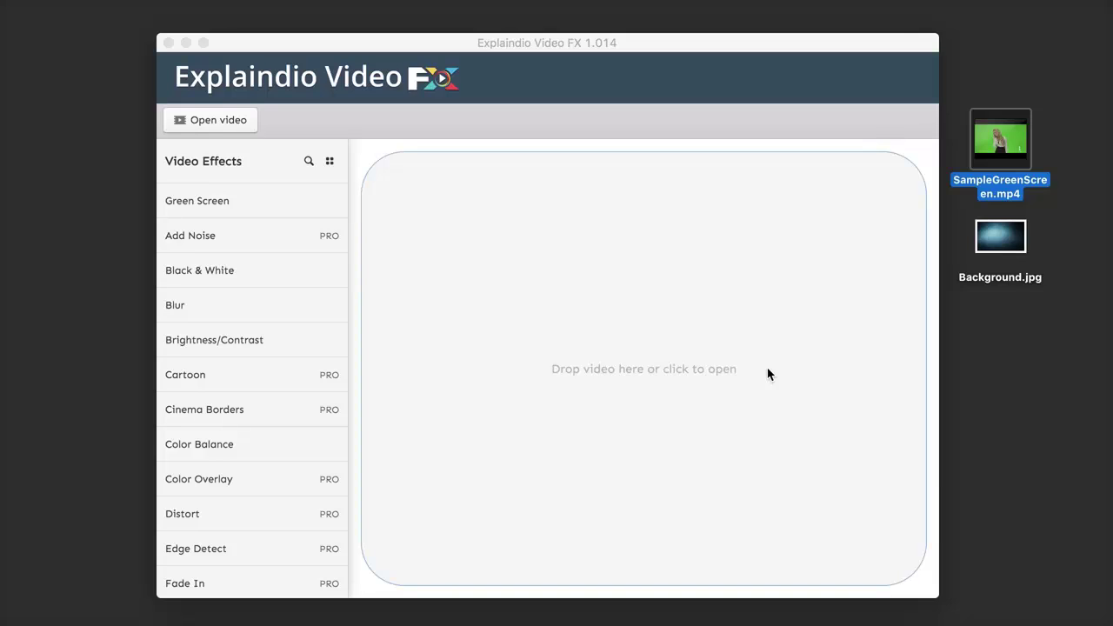
drag(768, 374, 625, 170)
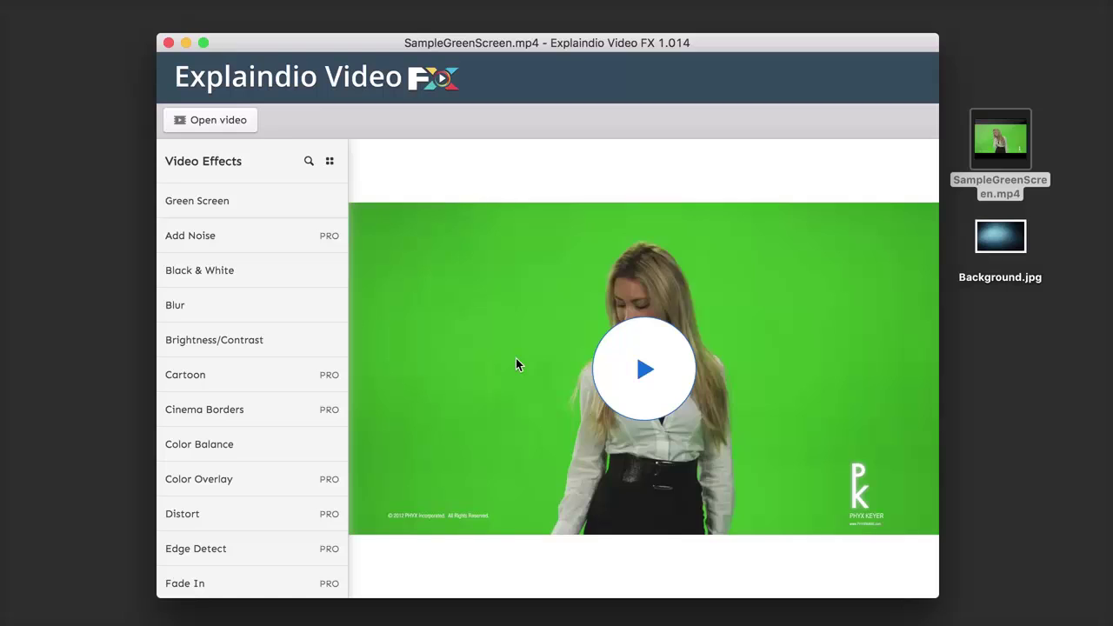
click(614, 374)
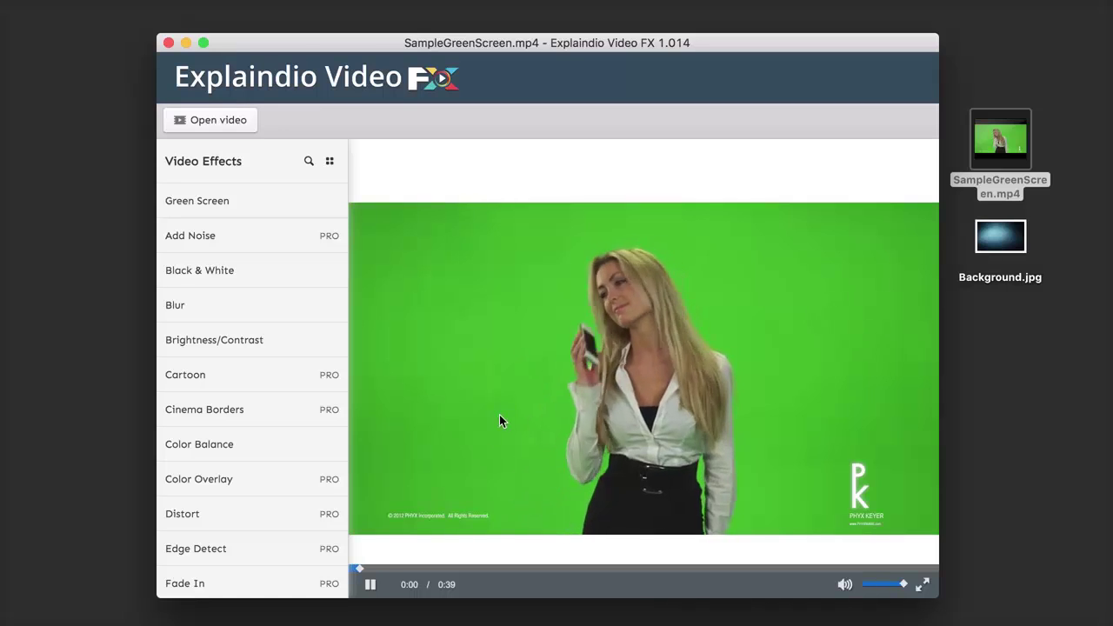
click(528, 569)
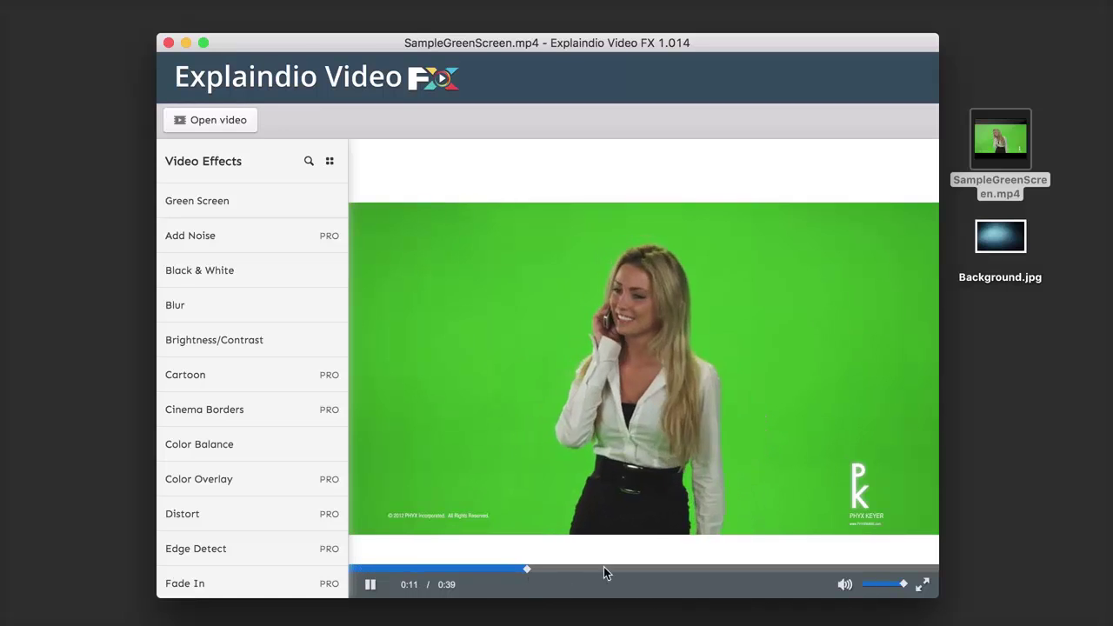
click(704, 568)
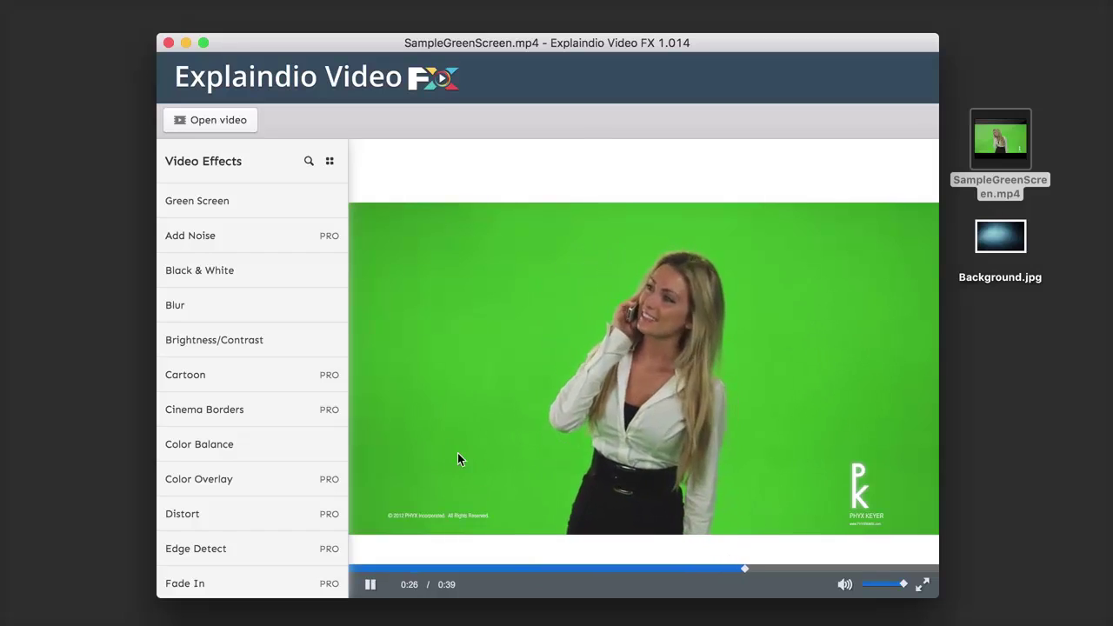
click(371, 586)
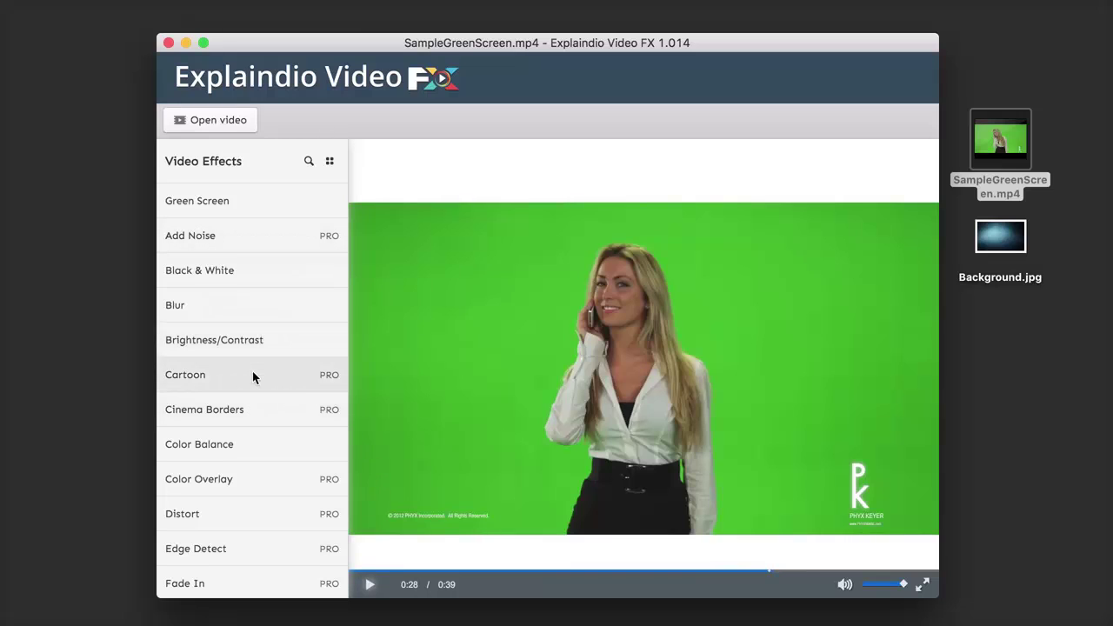
scroll(252, 370, down, 3)
scroll(252, 372, down, 8)
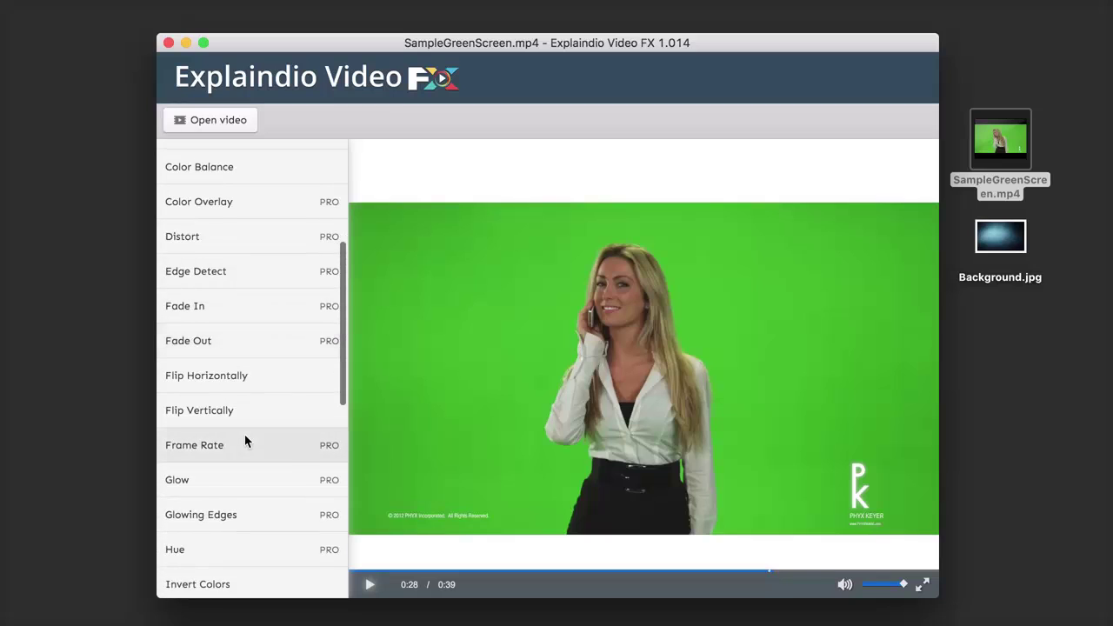
scroll(245, 440, down, 7)
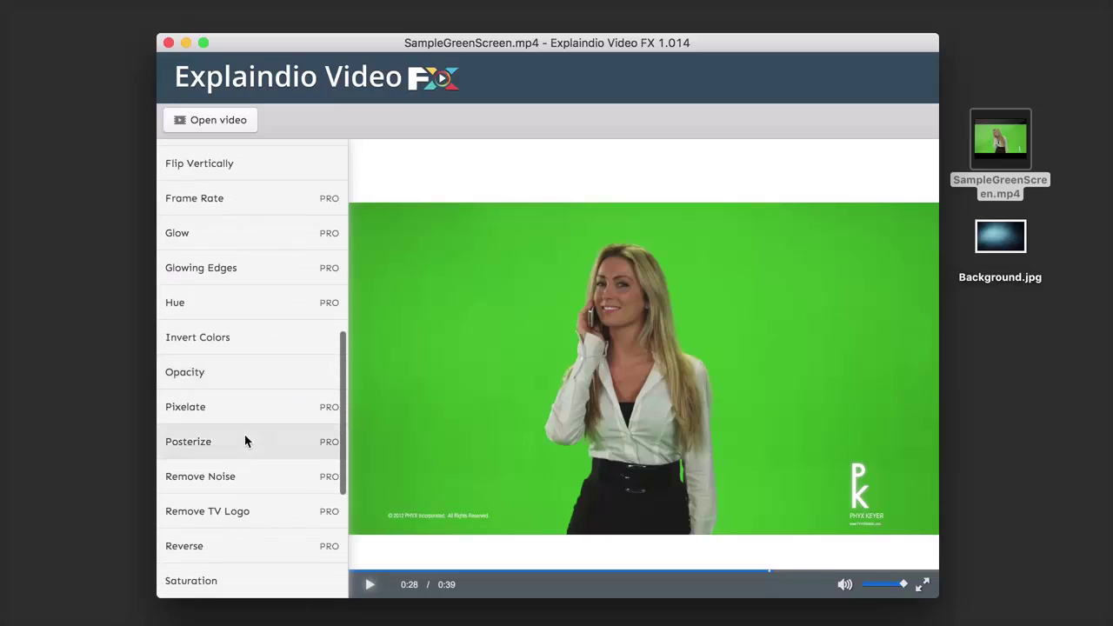
scroll(245, 441, down, 1)
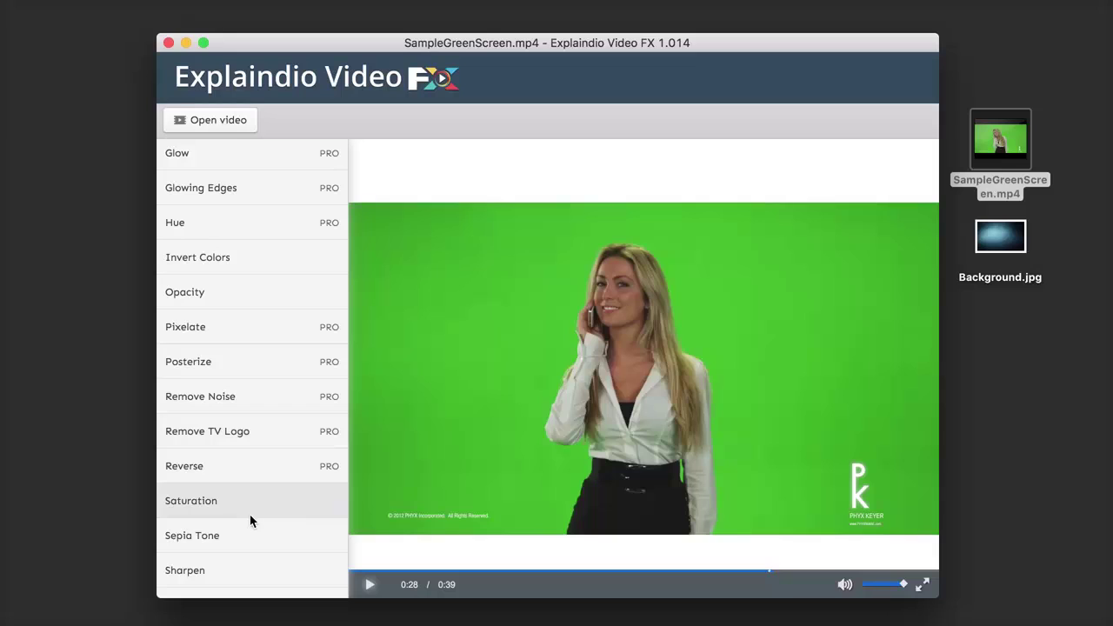
scroll(249, 519, down, 3)
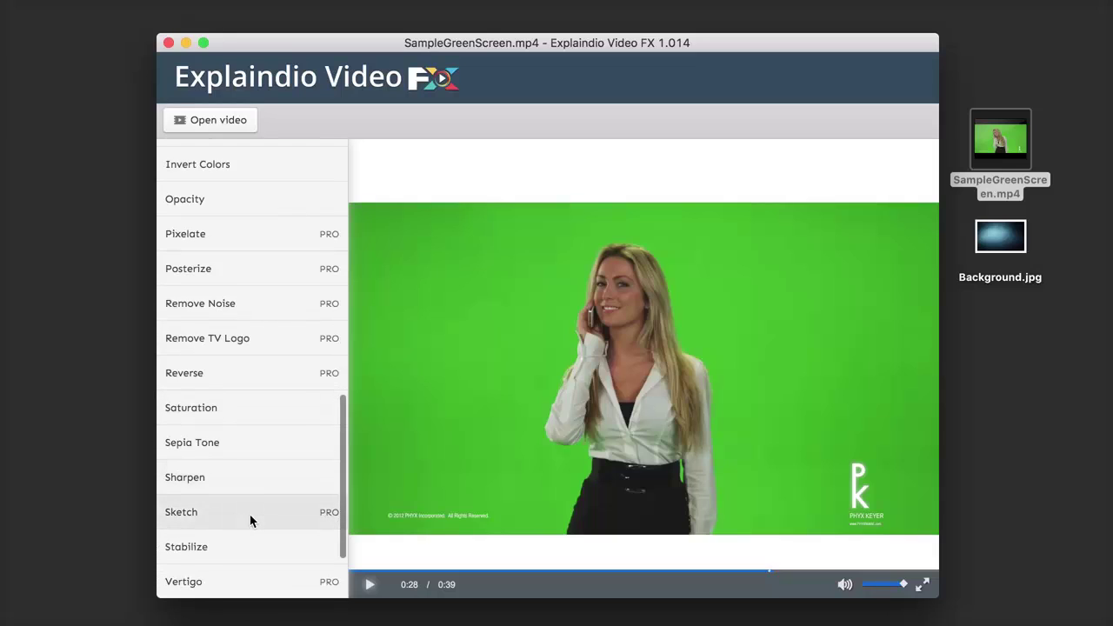
scroll(255, 418, down, 3)
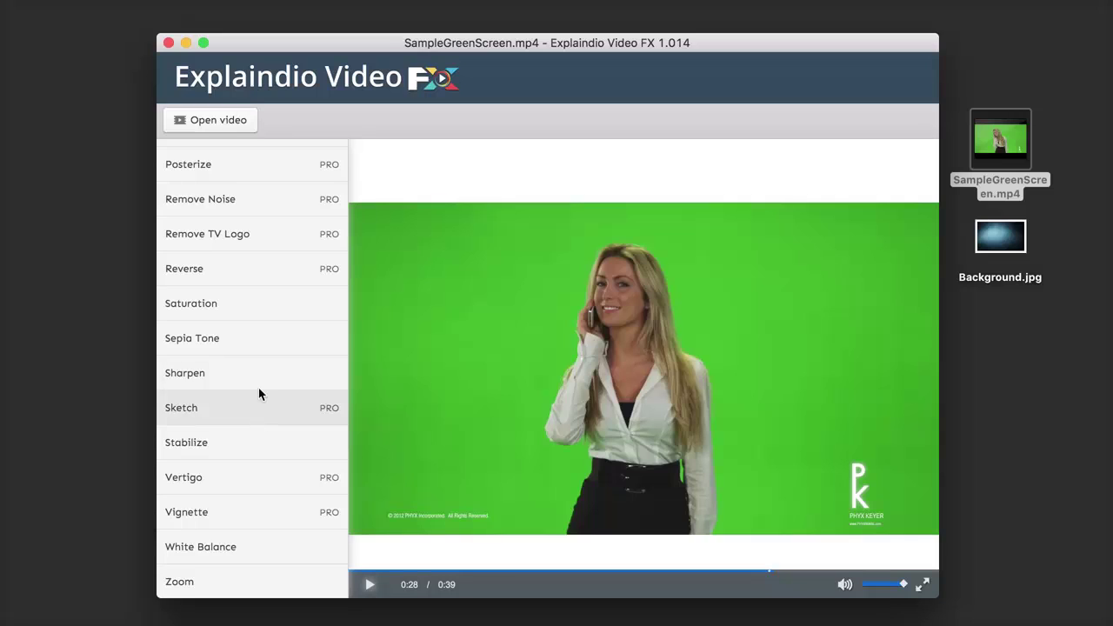
scroll(263, 353, up, 2)
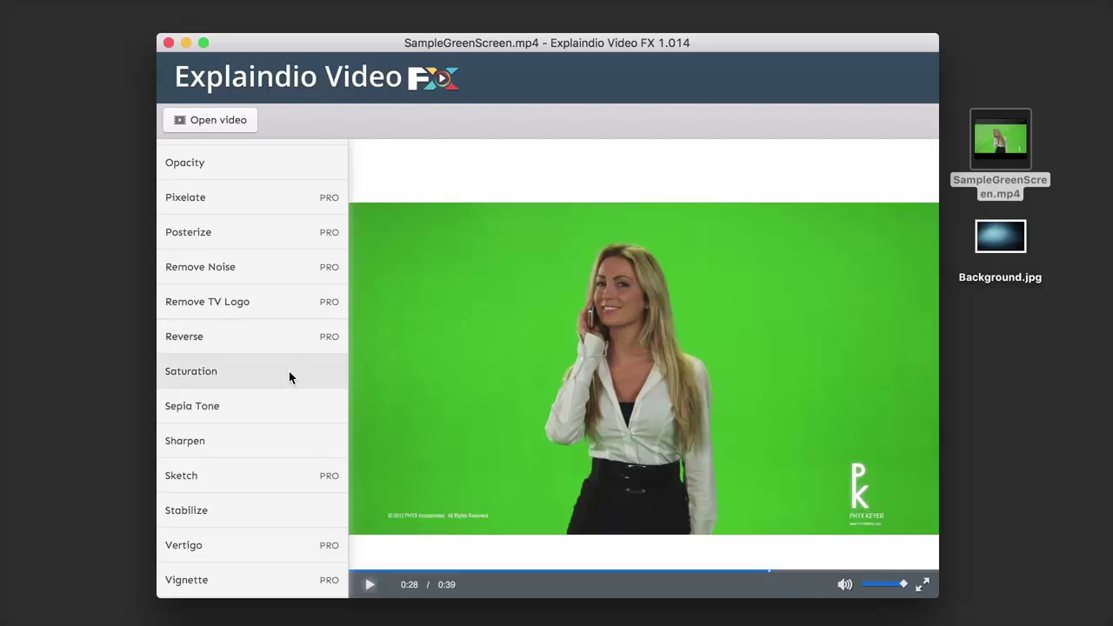
scroll(285, 452, down, 2)
scroll(286, 452, up, 15)
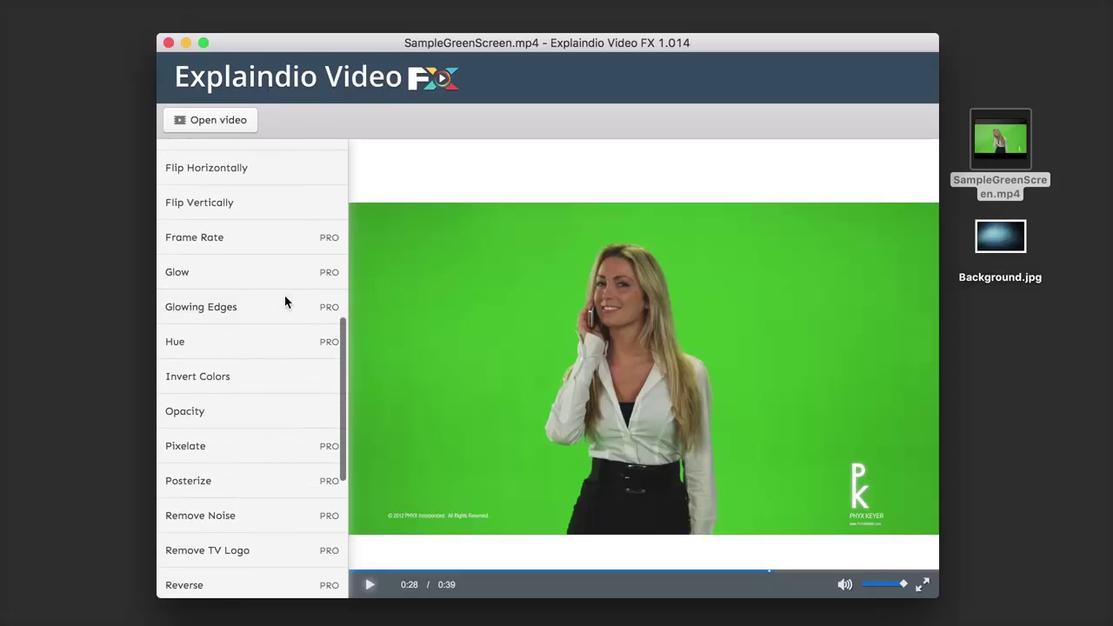
scroll(285, 302, up, 5)
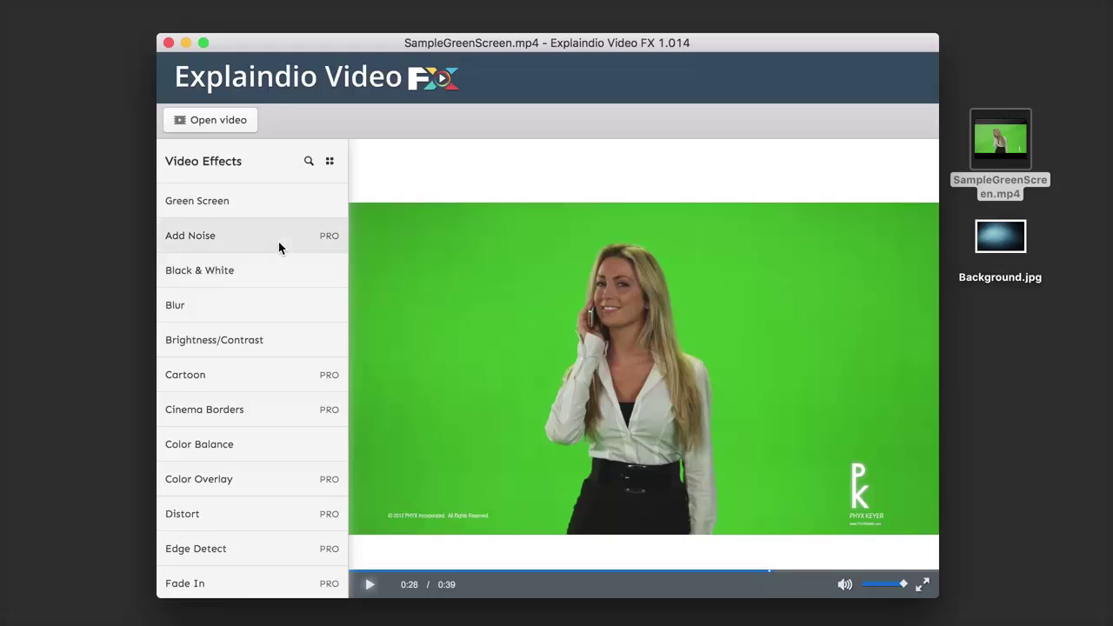
click(331, 163)
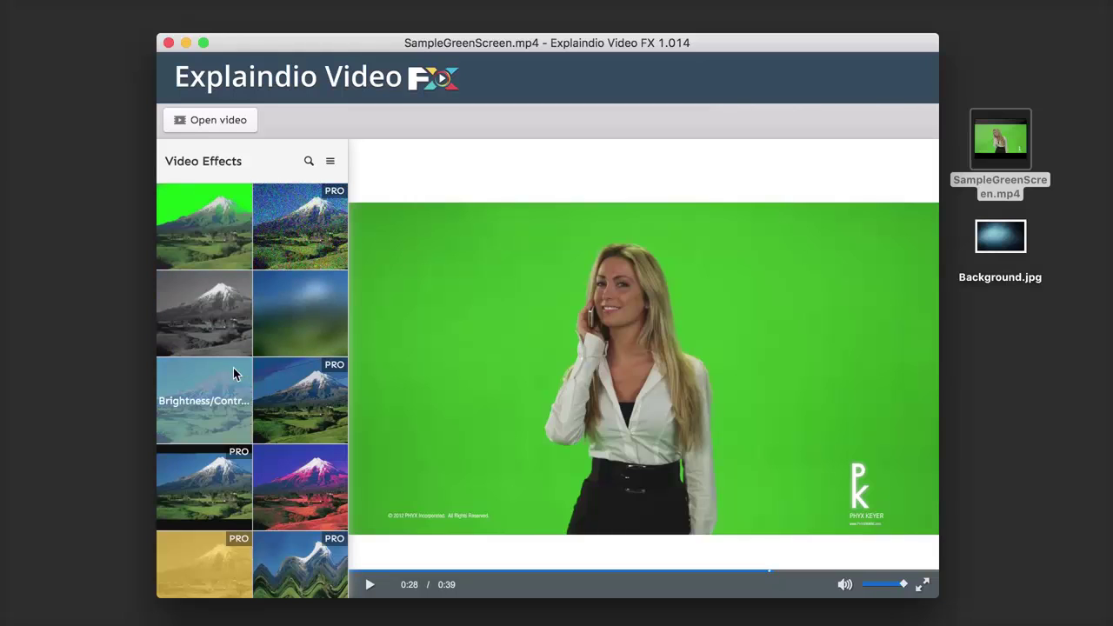
scroll(239, 452, down, 2)
scroll(239, 452, down, 1)
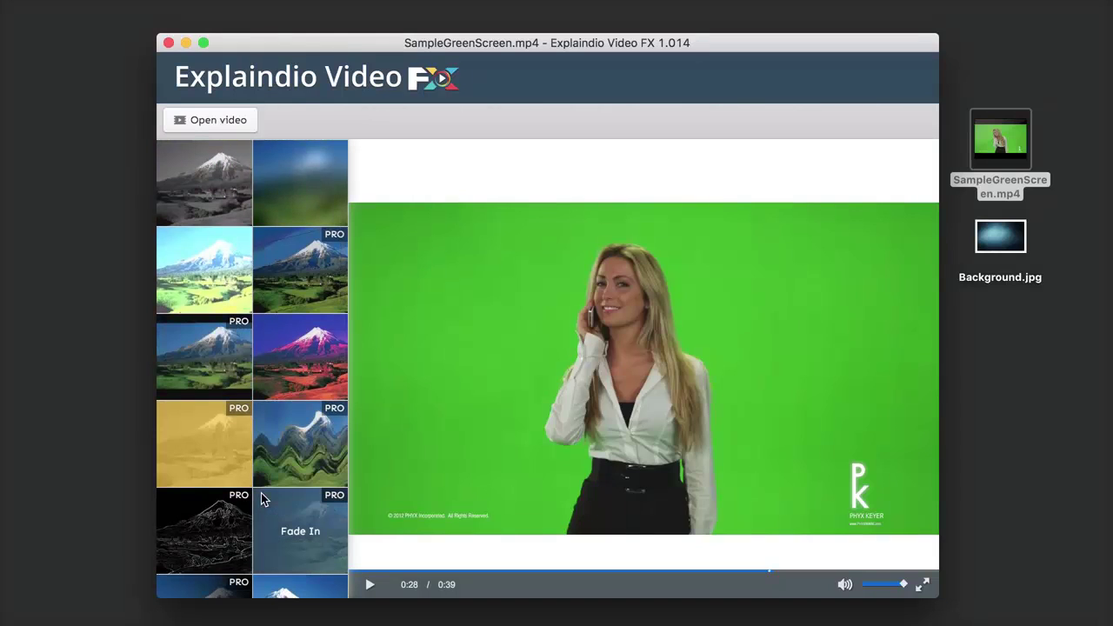
scroll(269, 448, up, 3)
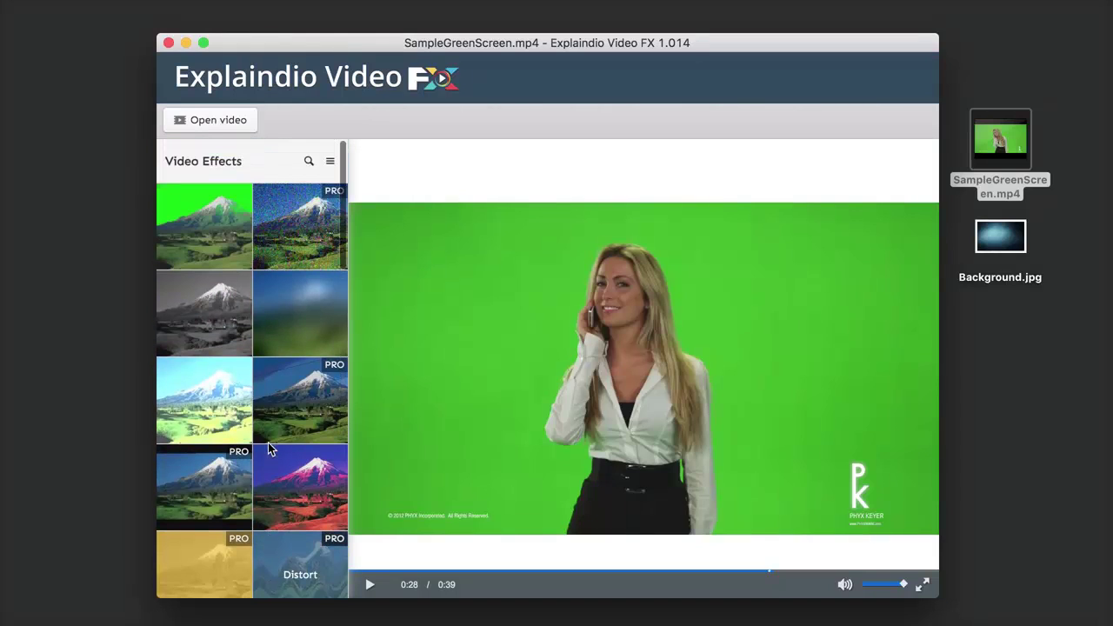
click(329, 167)
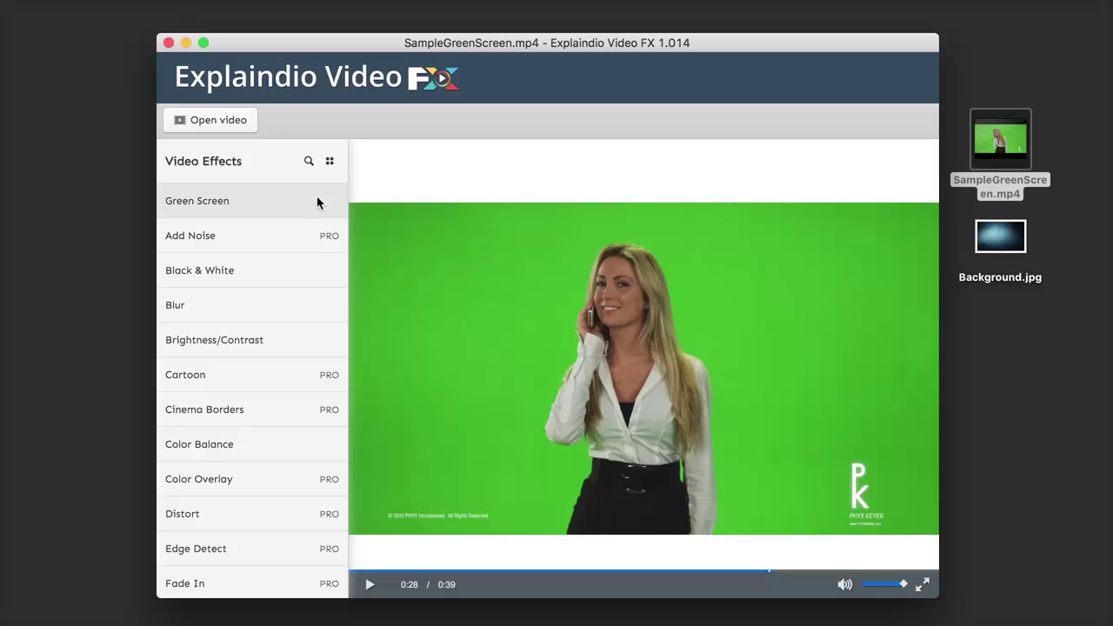
- Show the Green Screen settings: similarity 0.24, blend 0.16, green key colour
click(228, 205)
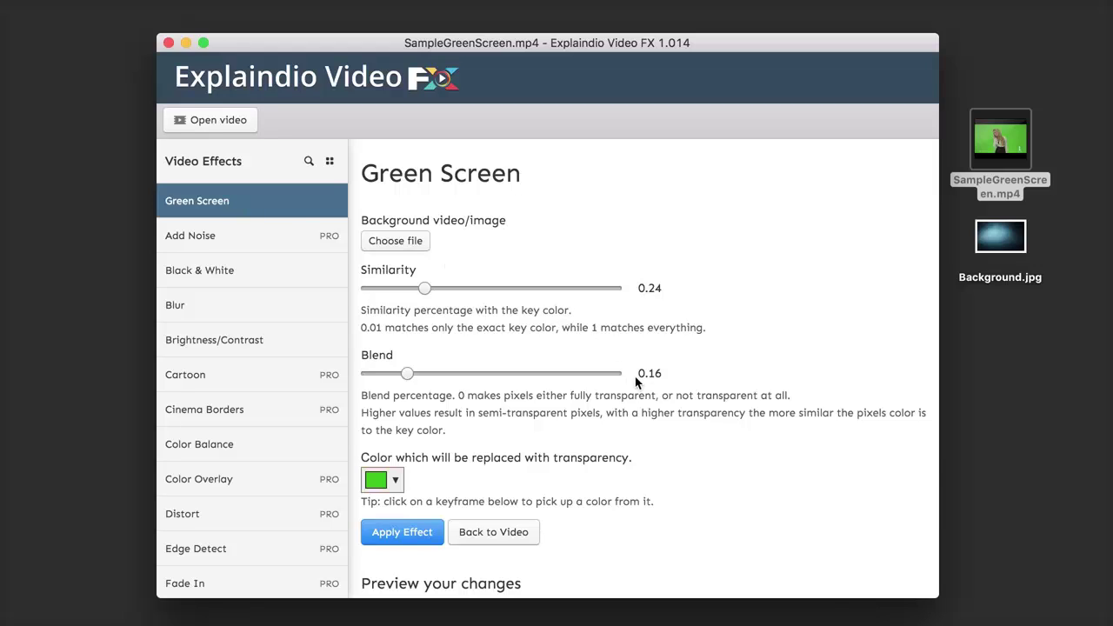
scroll(638, 383, down, 3)
scroll(611, 416, down, 4)
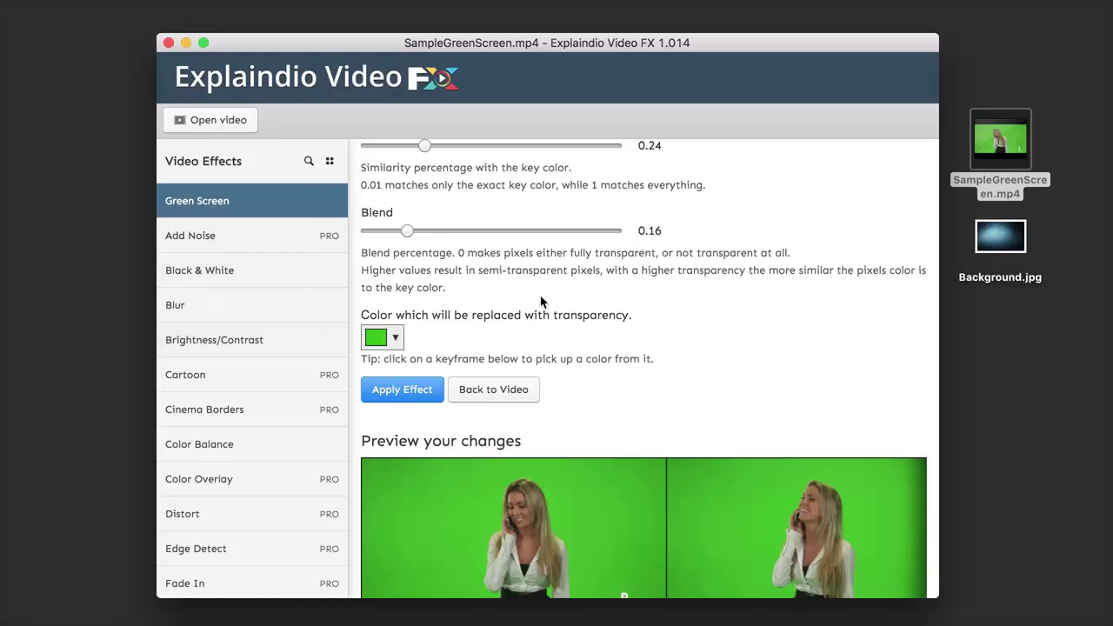
scroll(602, 332, up, 3)
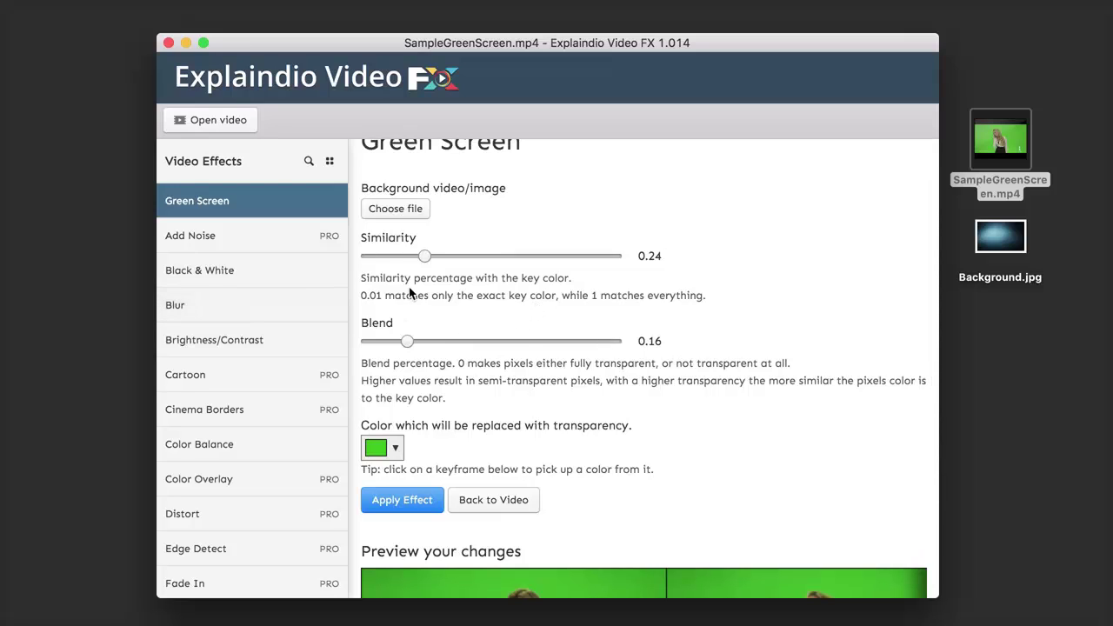
scroll(573, 218, up, 1)
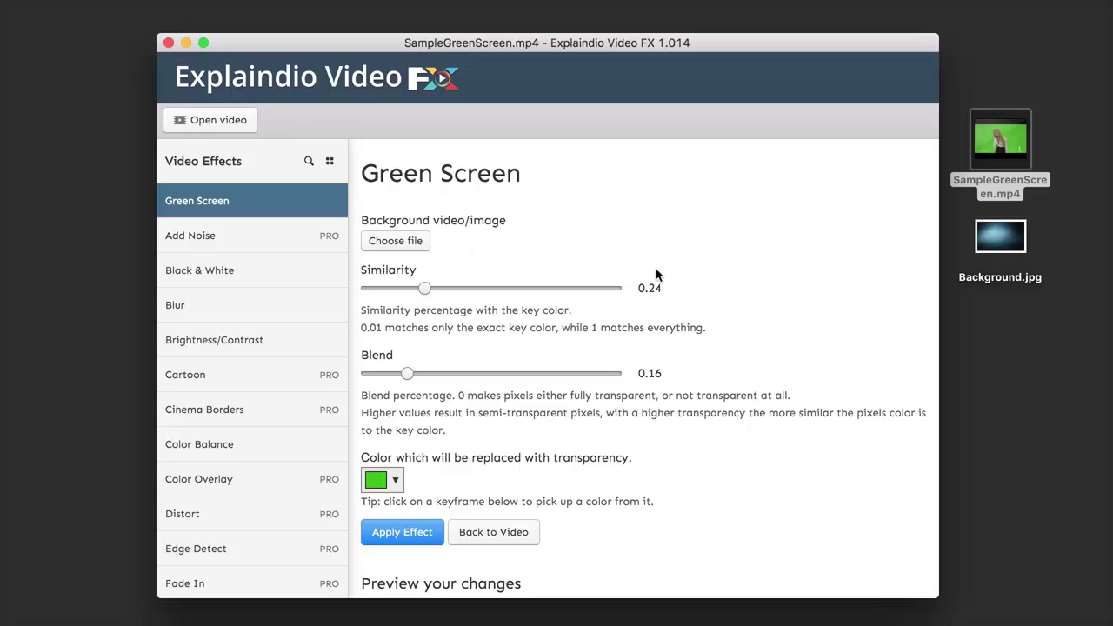
- Choose Background.jpg from the Desktop as the Green Screen background
click(996, 248)
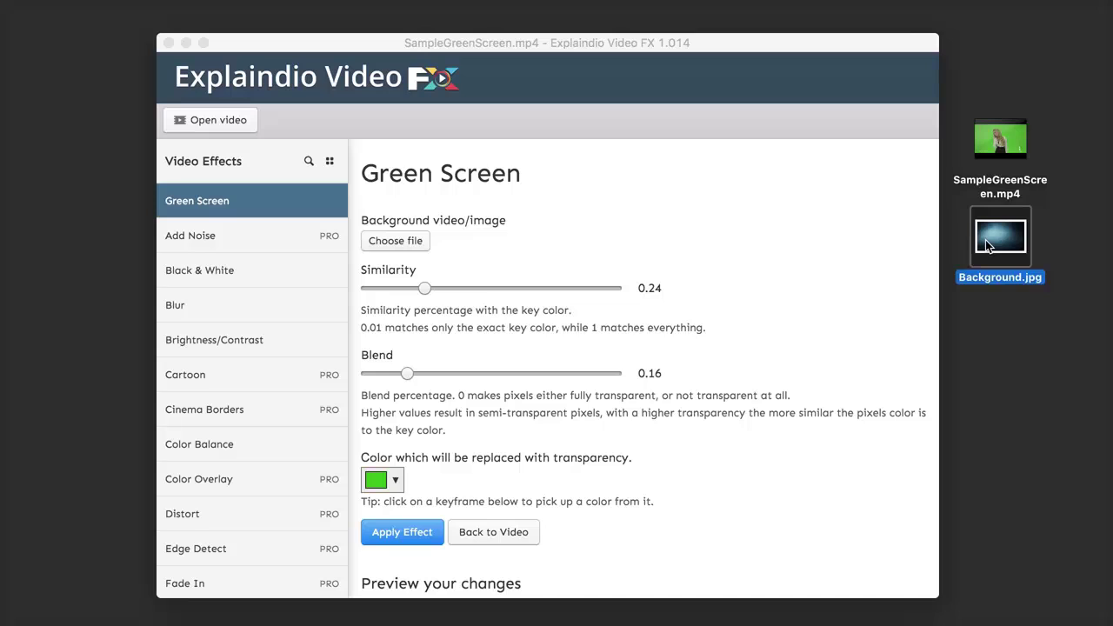
click(398, 241)
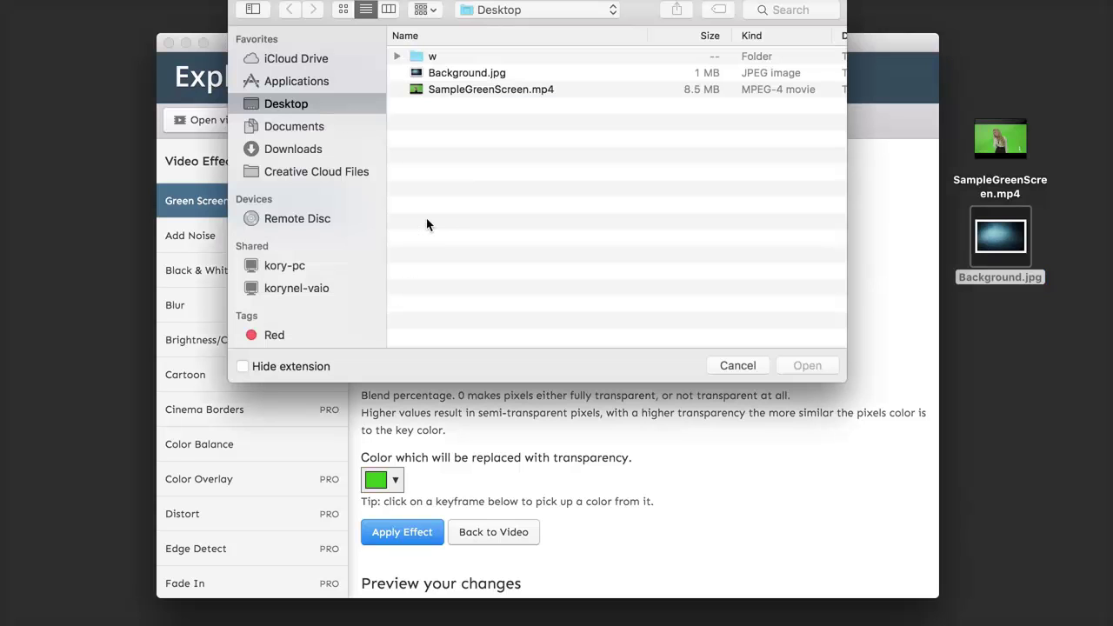
click(506, 74)
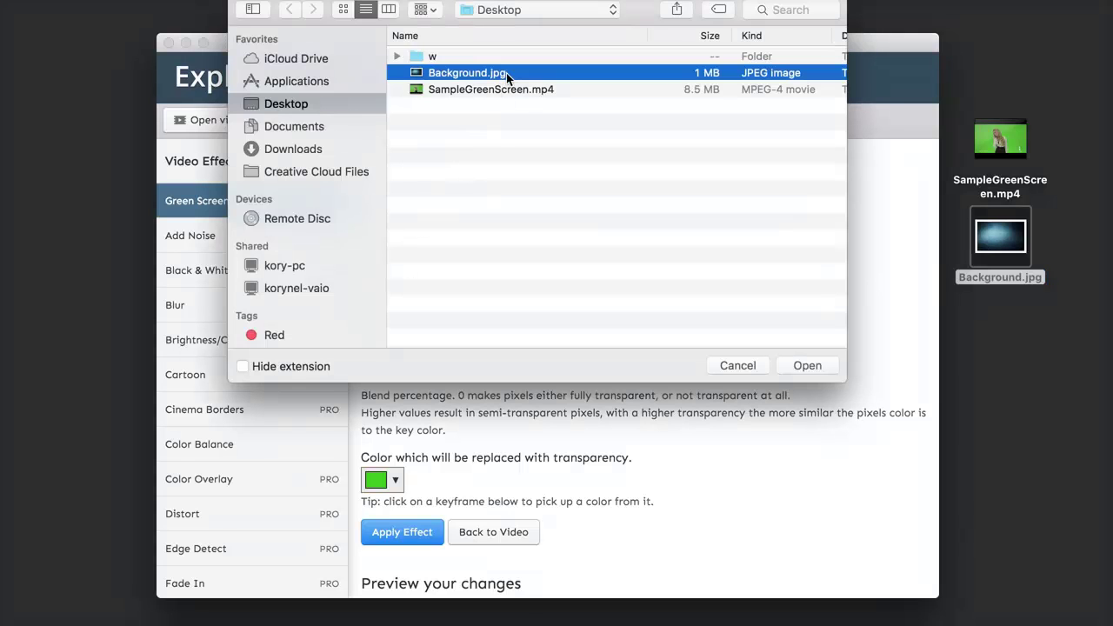
click(801, 368)
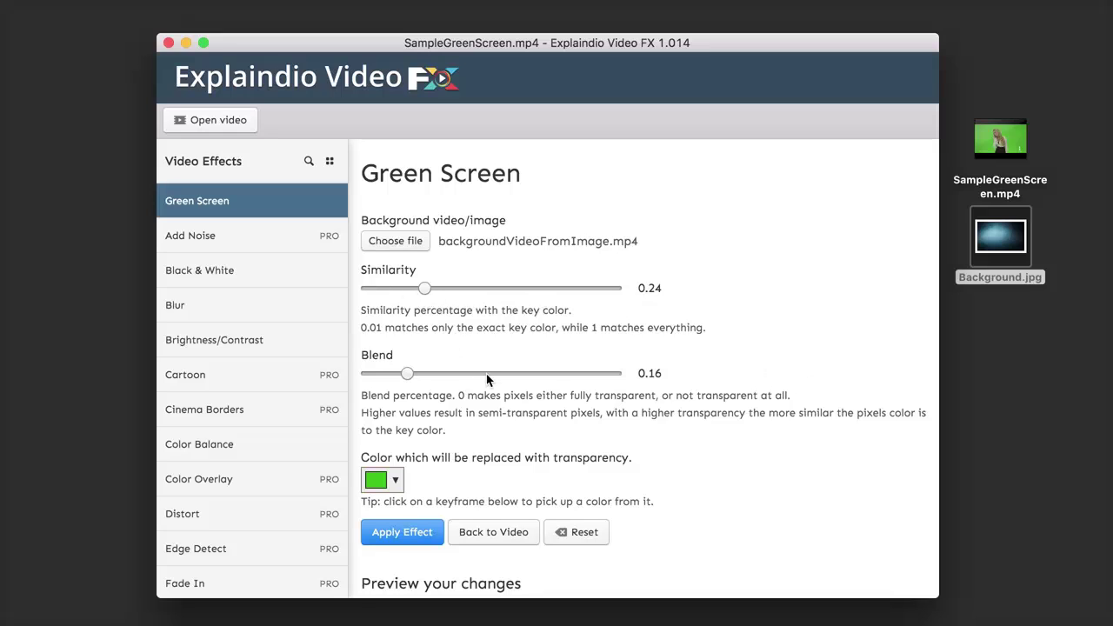
scroll(456, 374, down, 2)
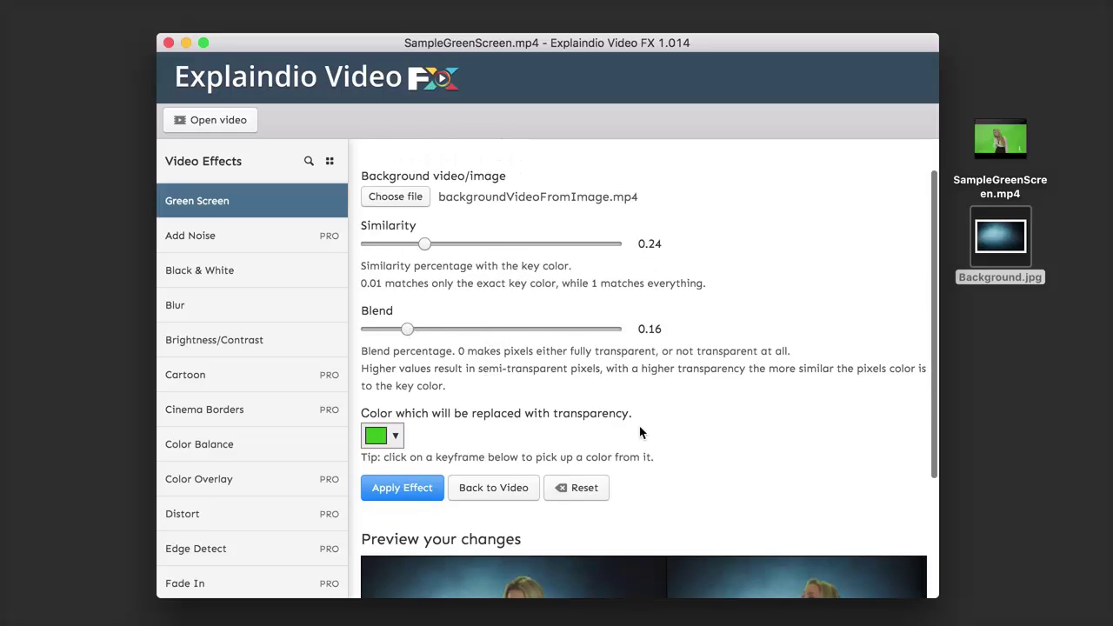
scroll(644, 431, down, 6)
scroll(646, 421, right, 1)
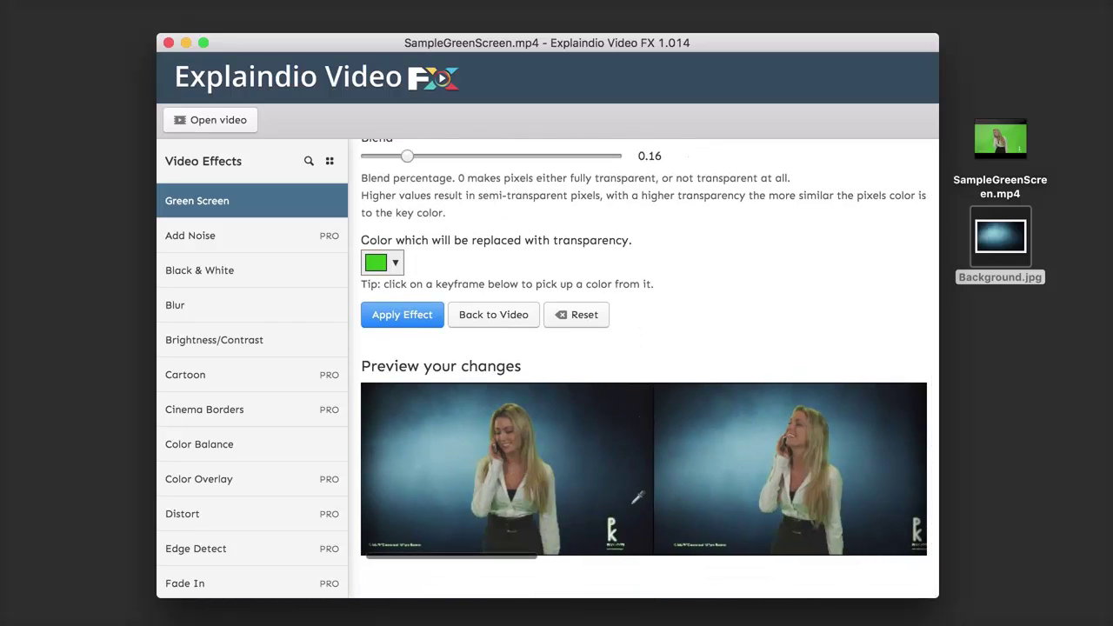
scroll(678, 490, right, 5)
scroll(729, 491, right, 6)
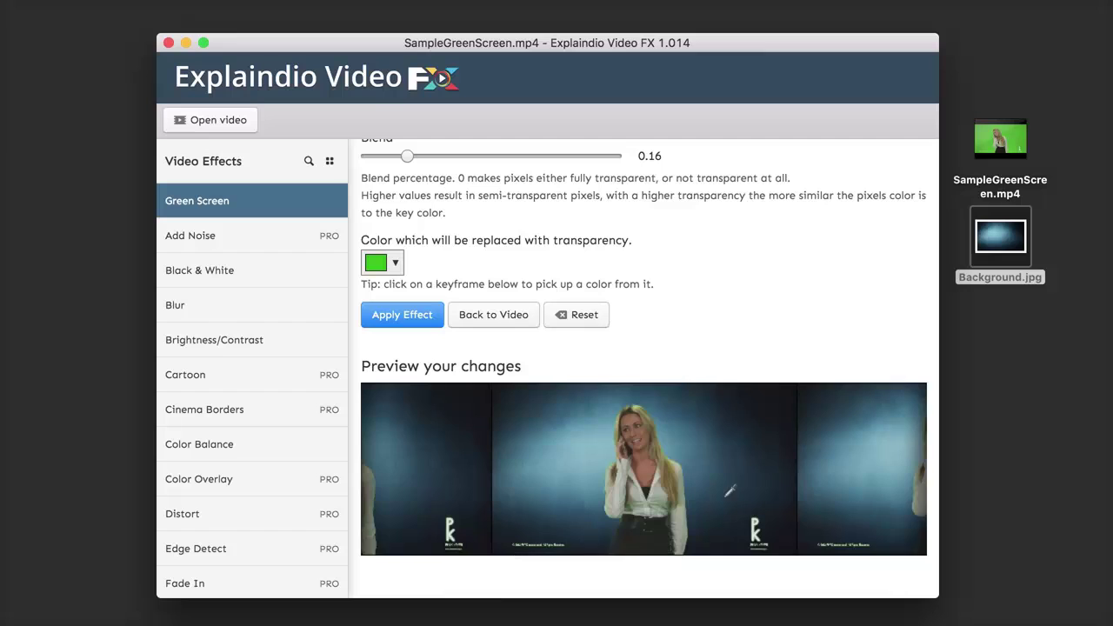
scroll(730, 491, left, 6)
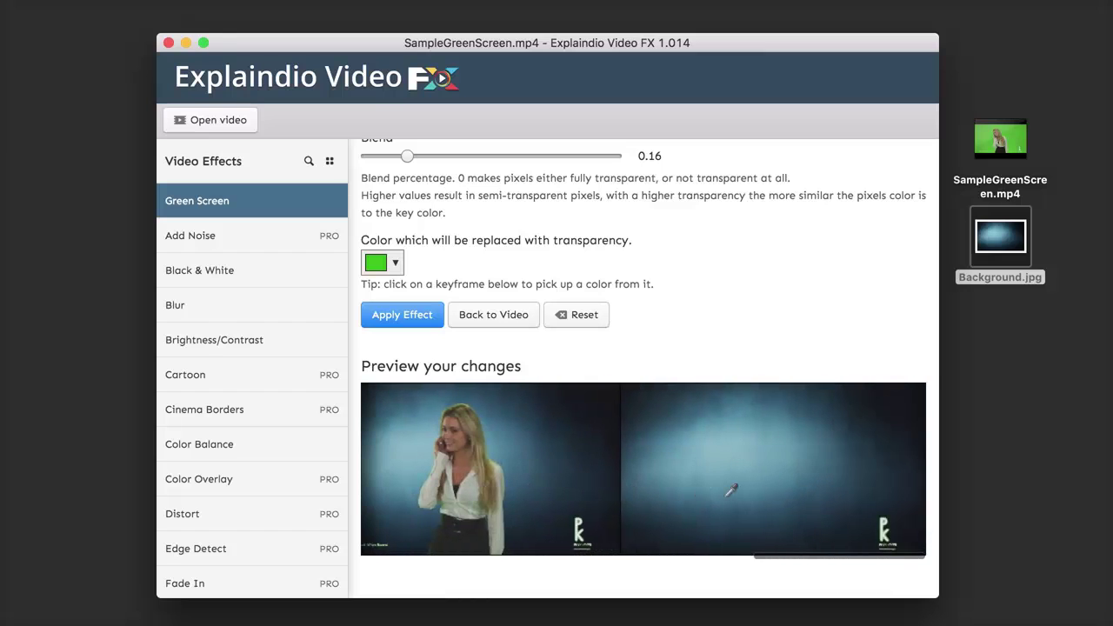
scroll(730, 491, left, 5)
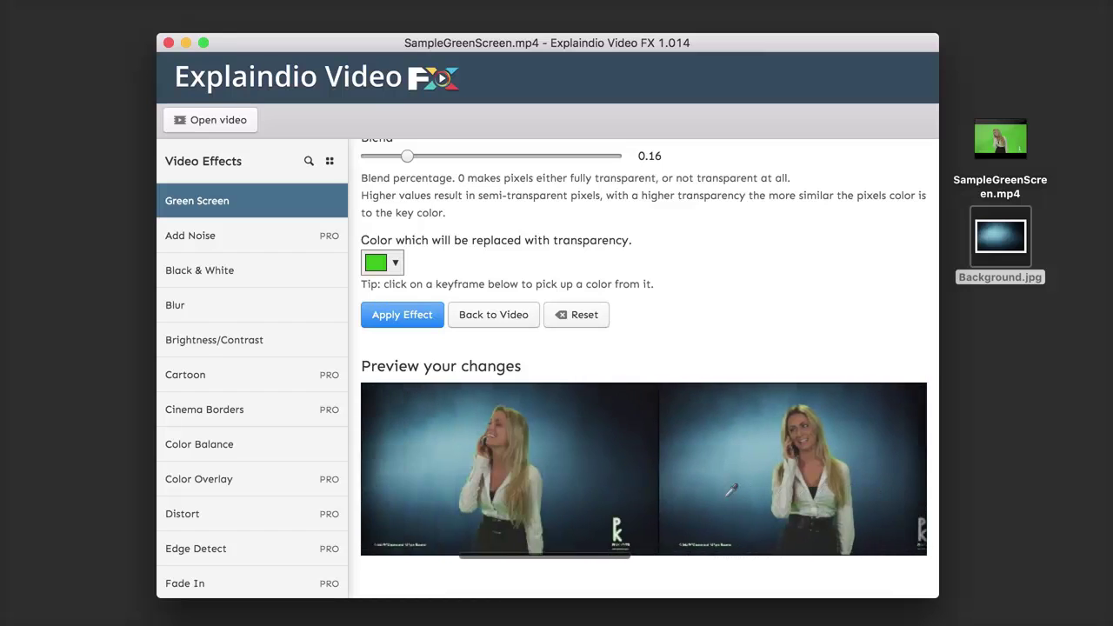
click(396, 264)
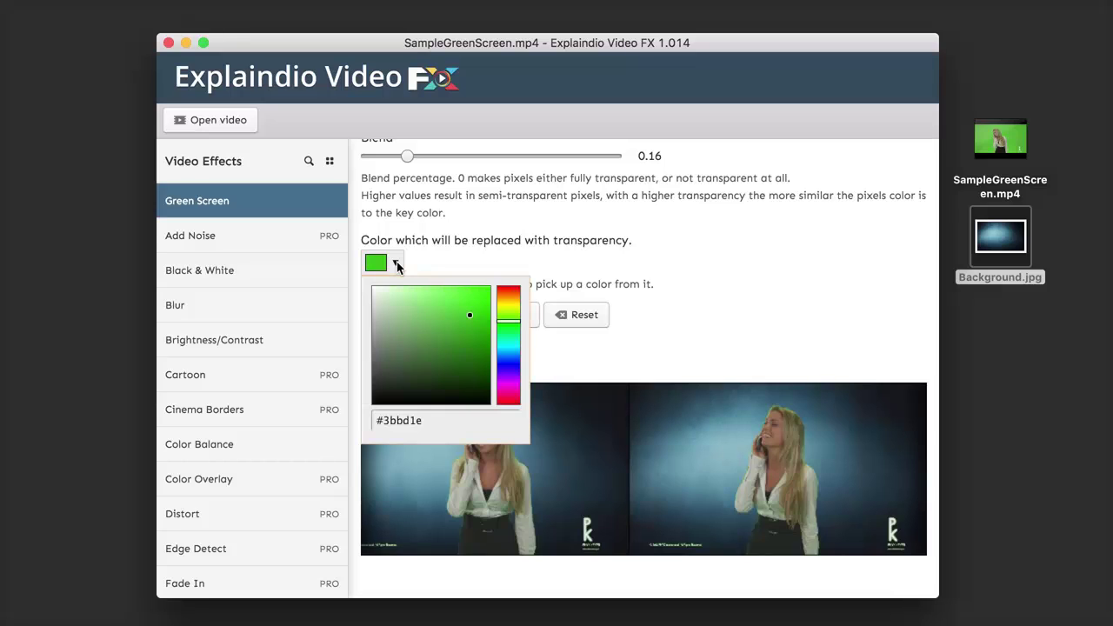
click(395, 263)
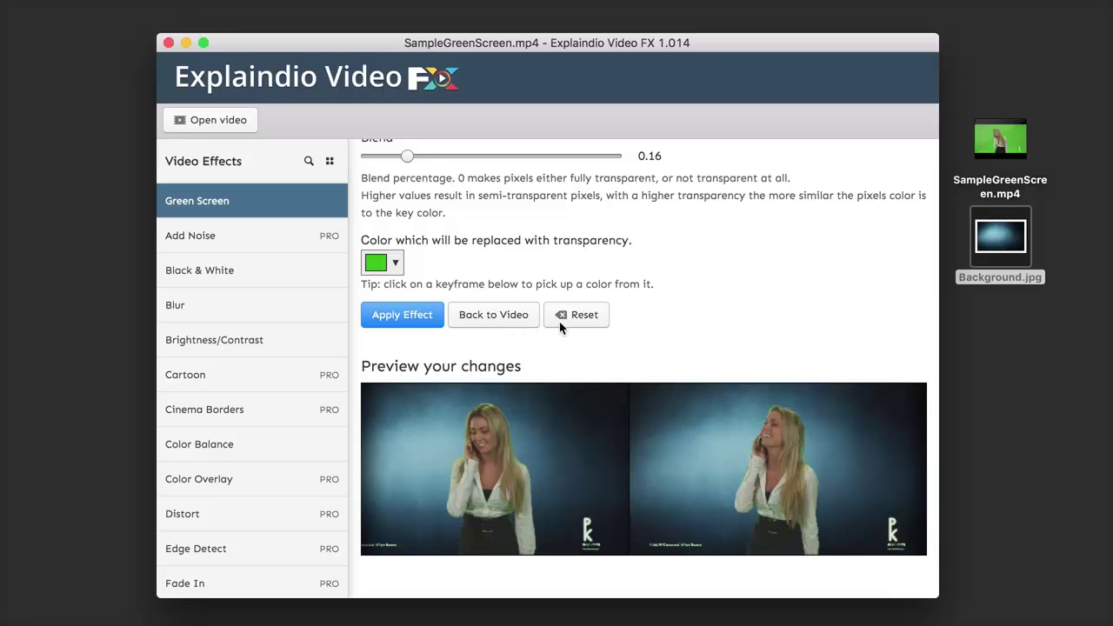
- Apply the Green Screen key, preview the result, and undo/redo it to compare
click(398, 317)
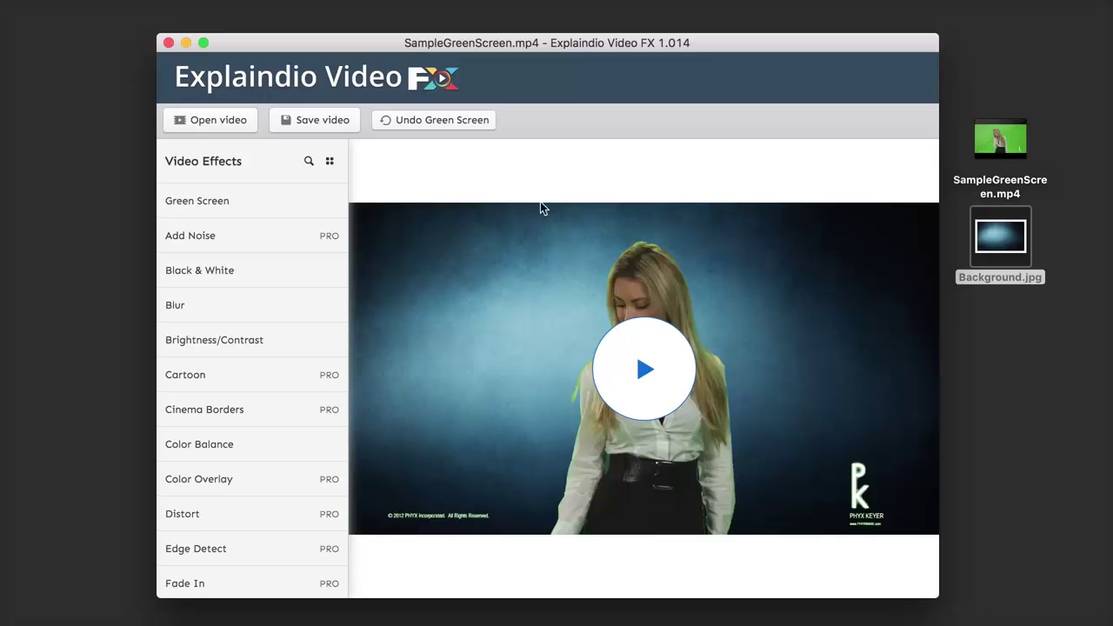
click(650, 389)
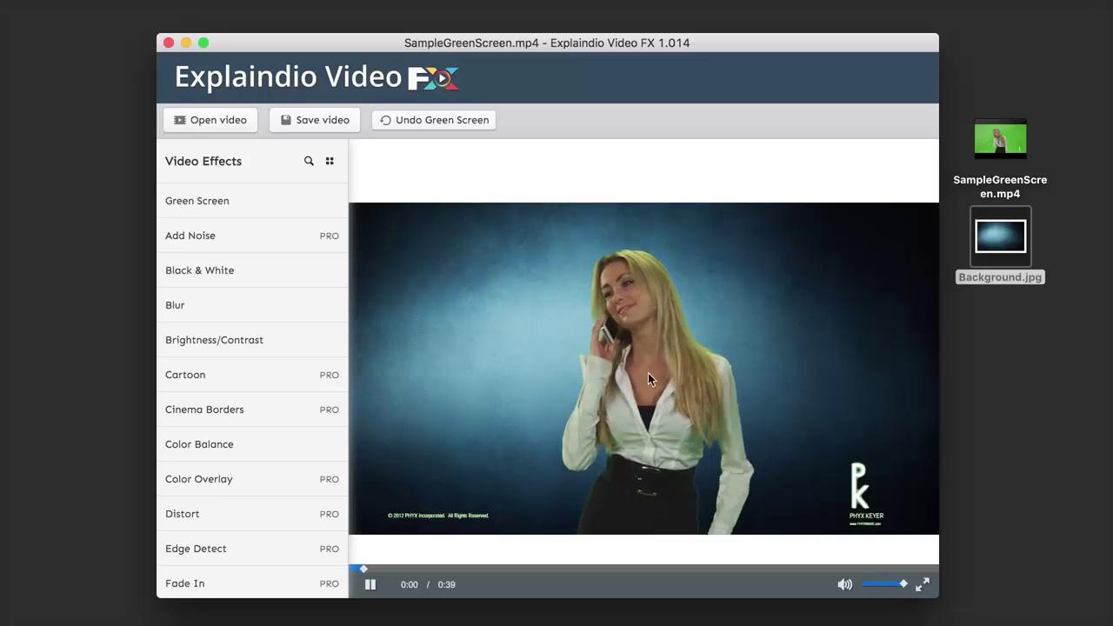
click(557, 569)
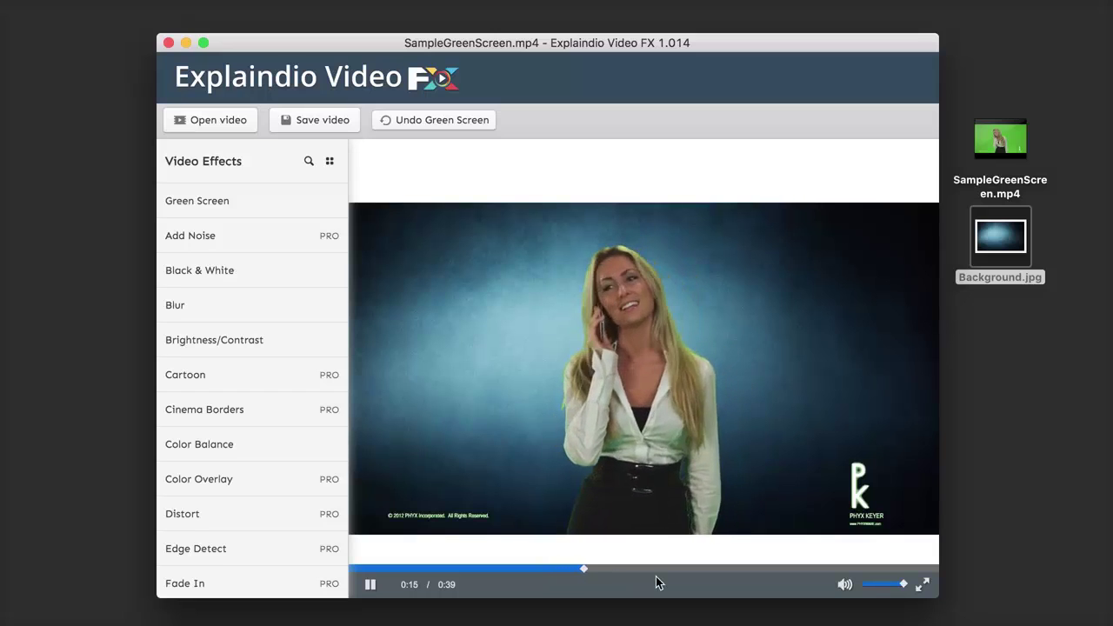
click(711, 569)
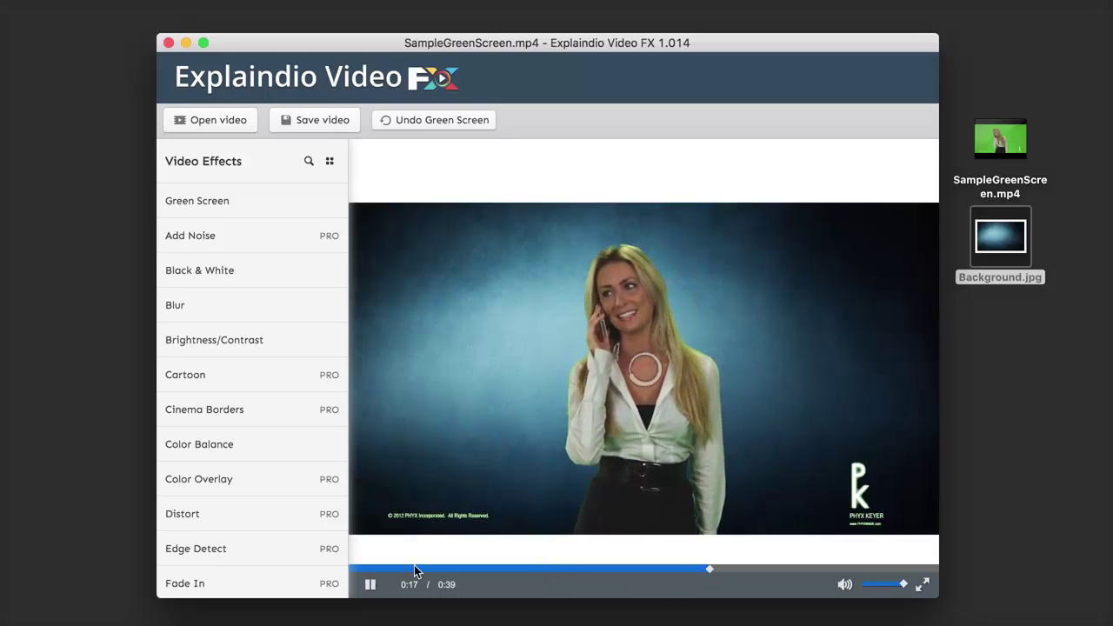
click(358, 568)
click(368, 585)
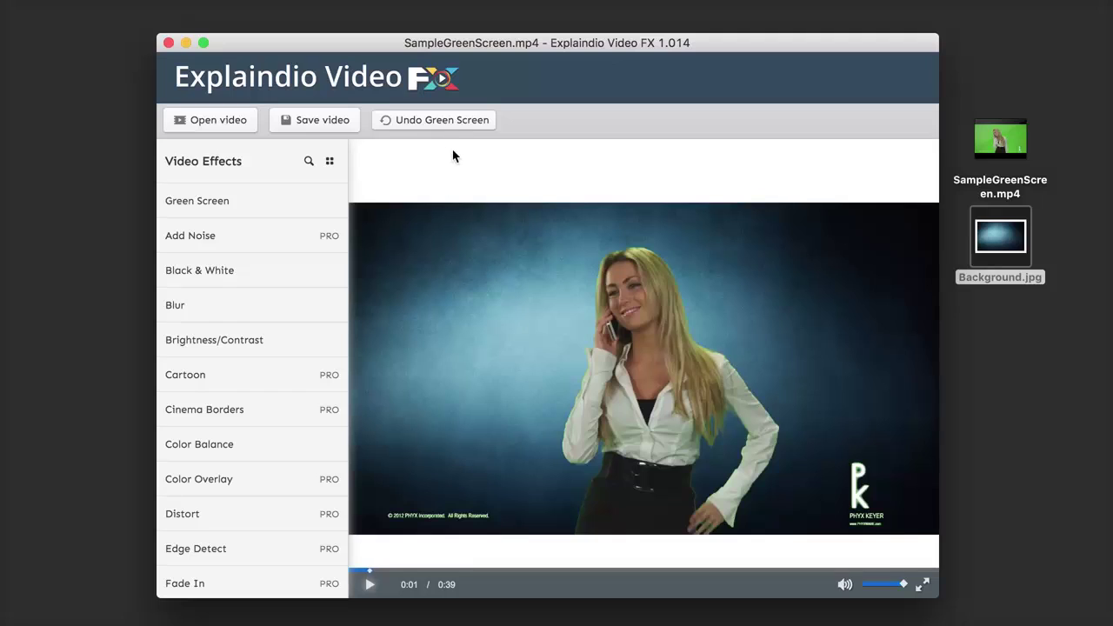
click(428, 119)
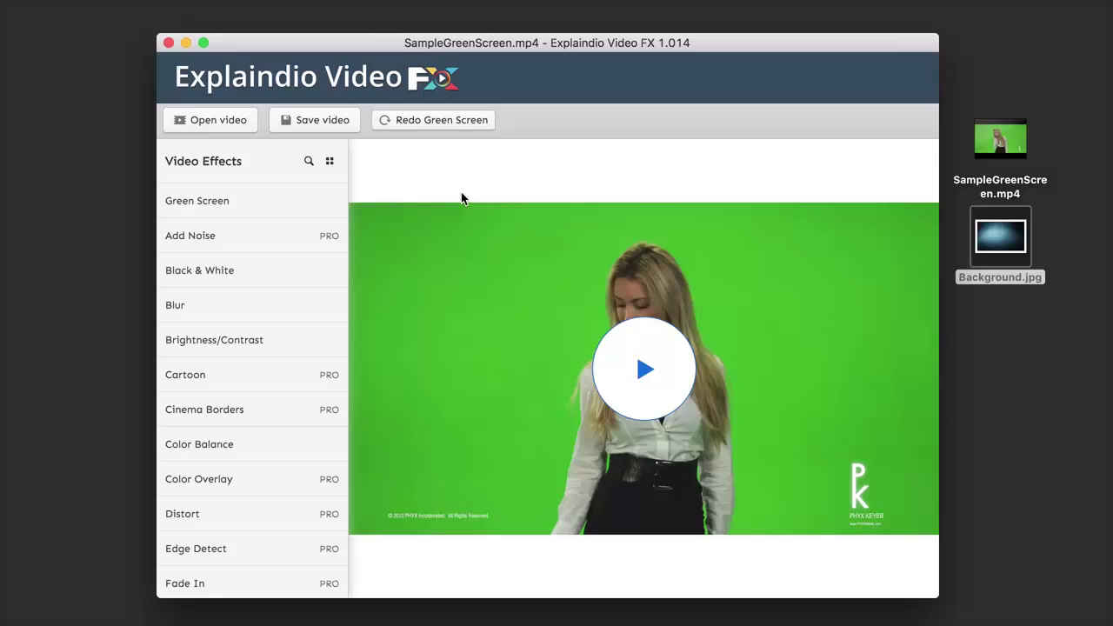
click(431, 120)
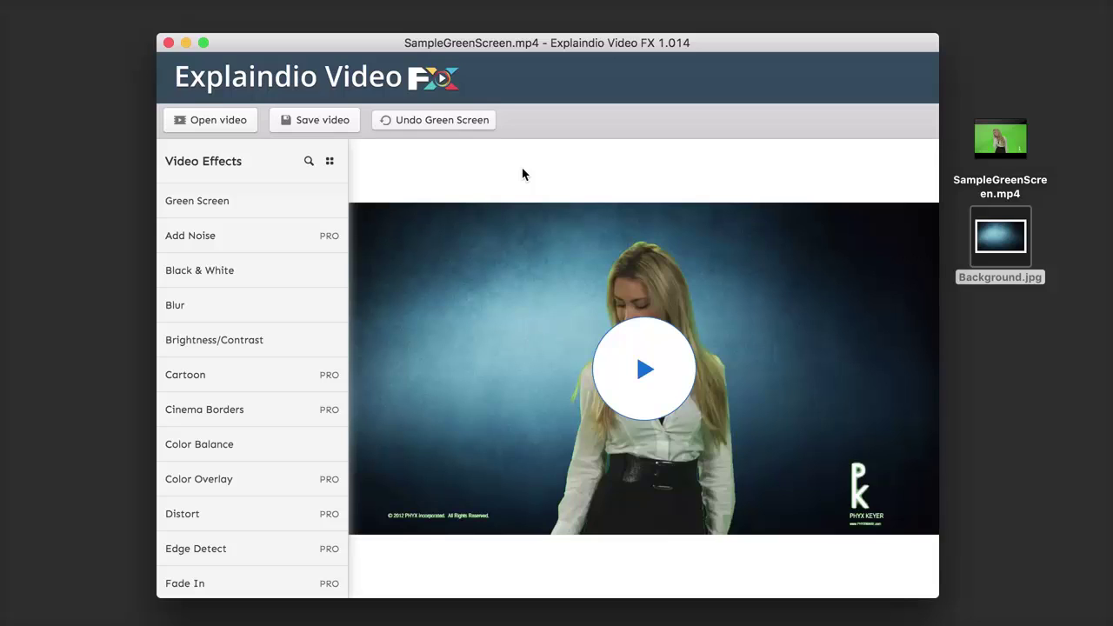
click(260, 271)
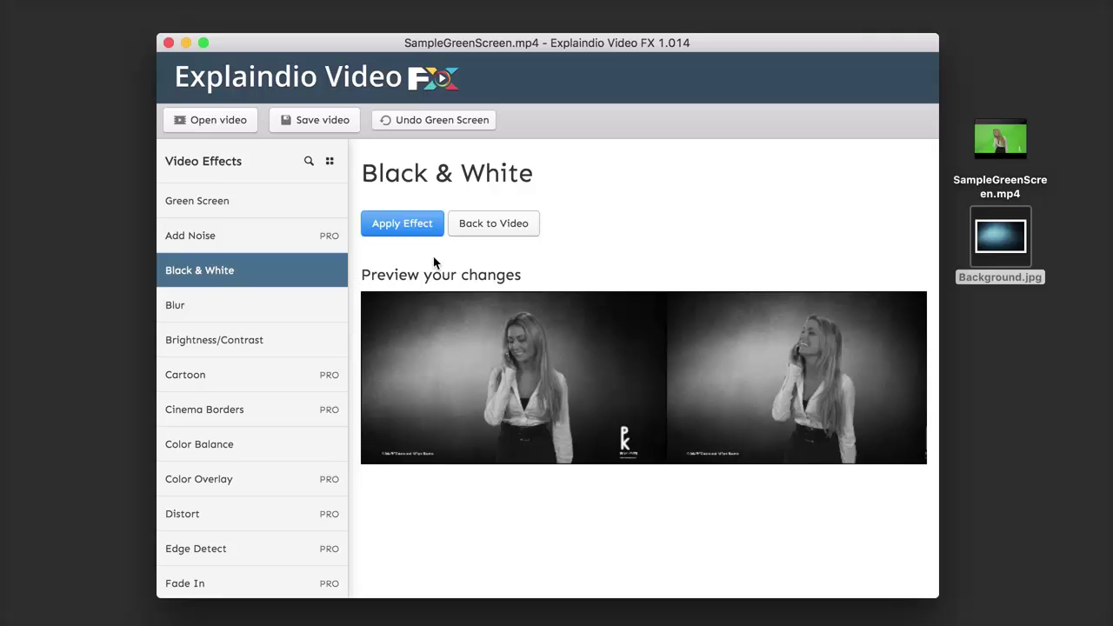
scroll(654, 387, right, 5)
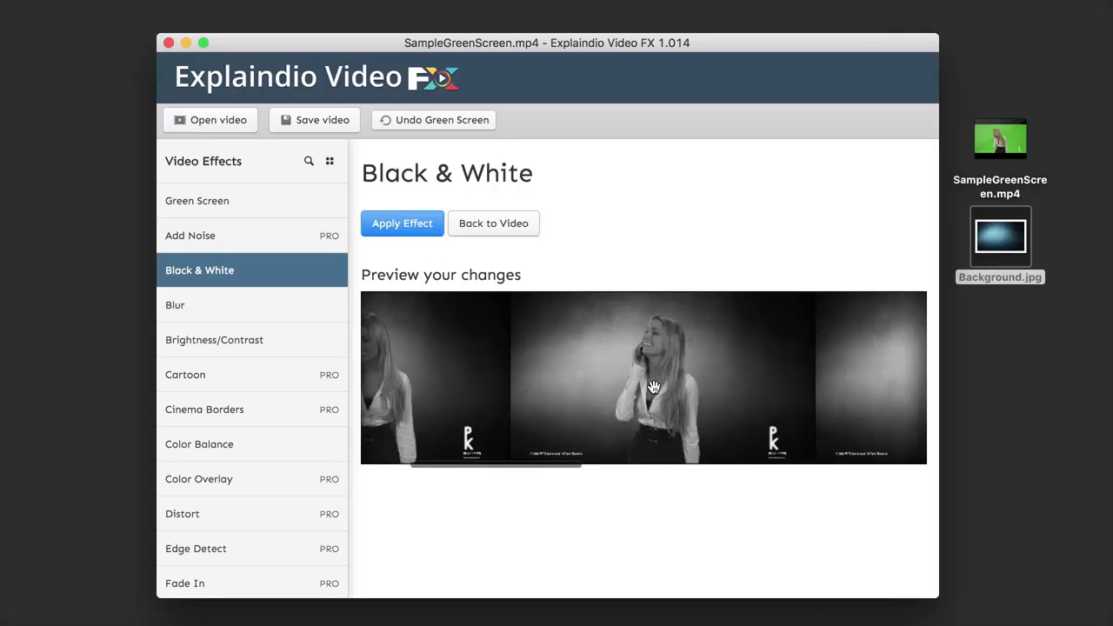
scroll(654, 387, left, 3)
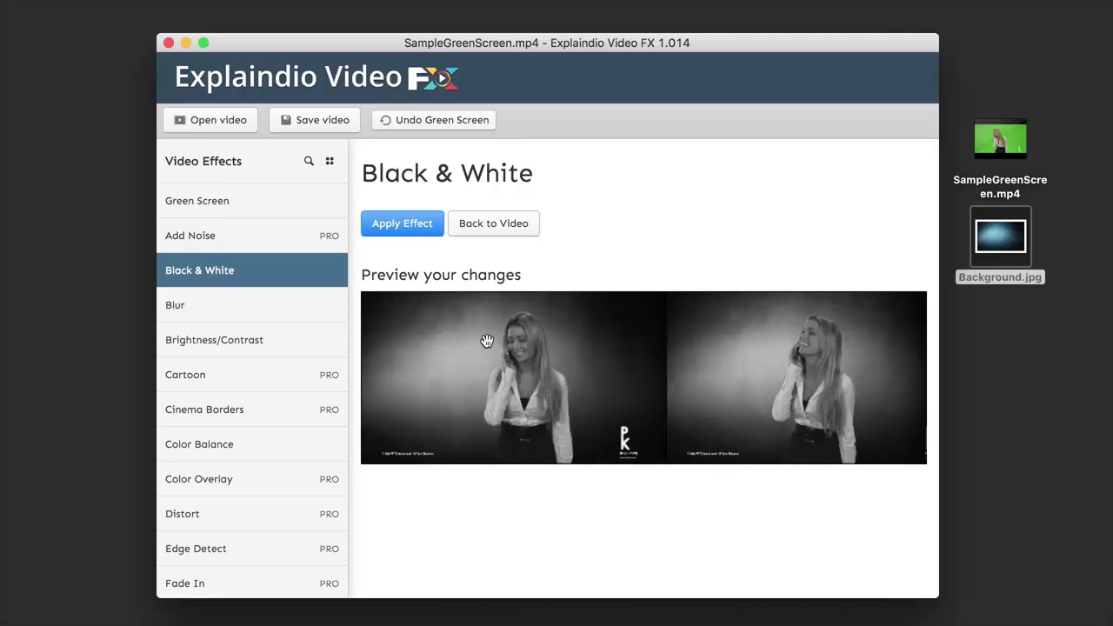
click(500, 227)
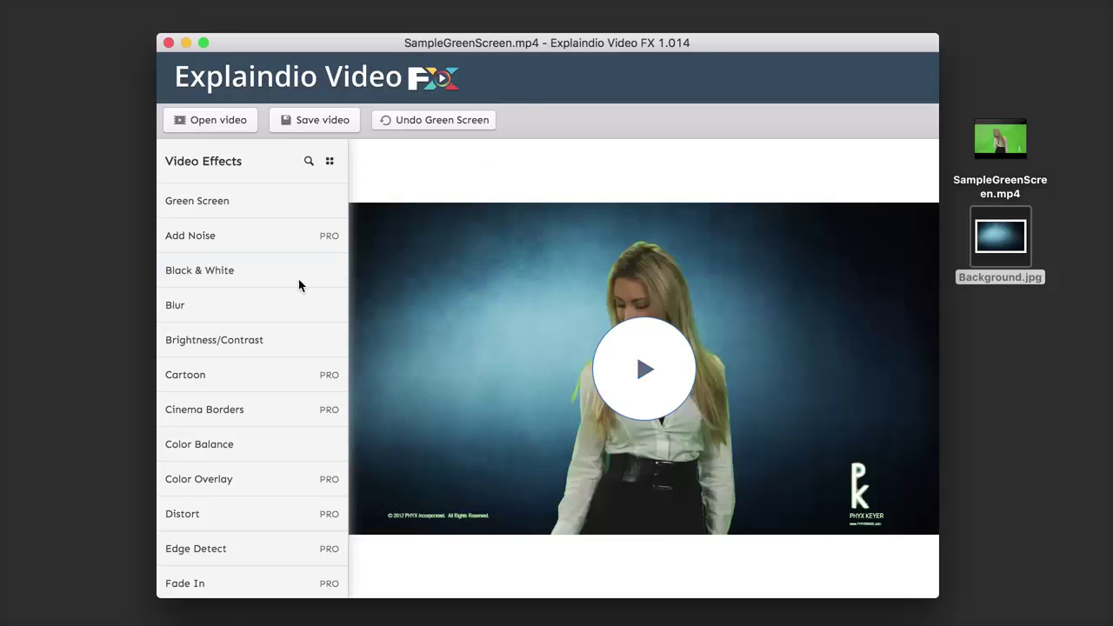
click(246, 316)
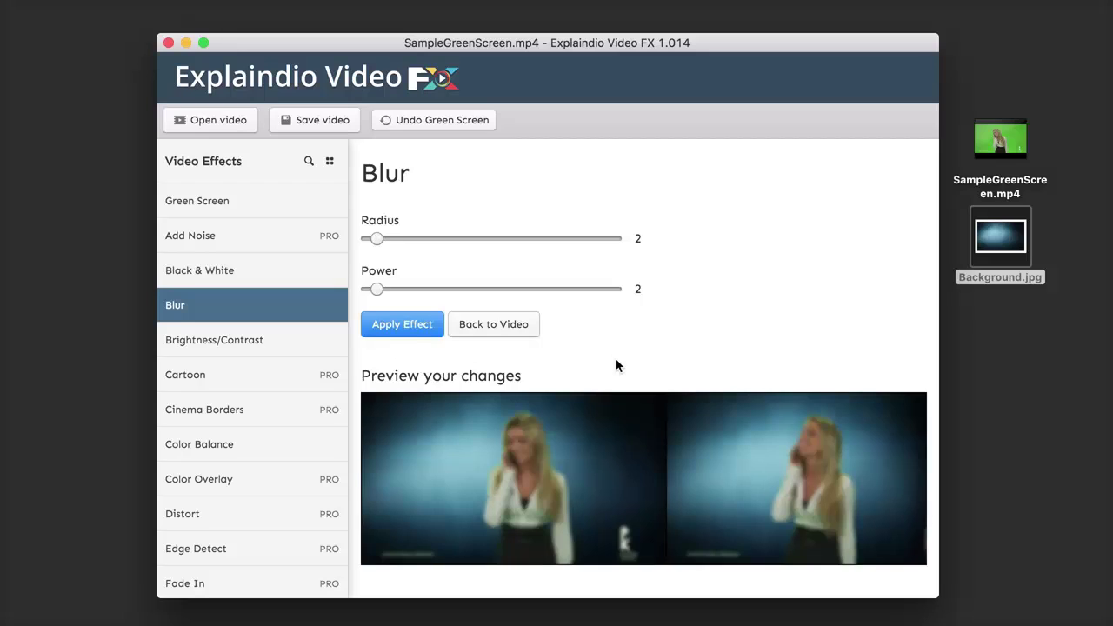
scroll(616, 366, down, 1)
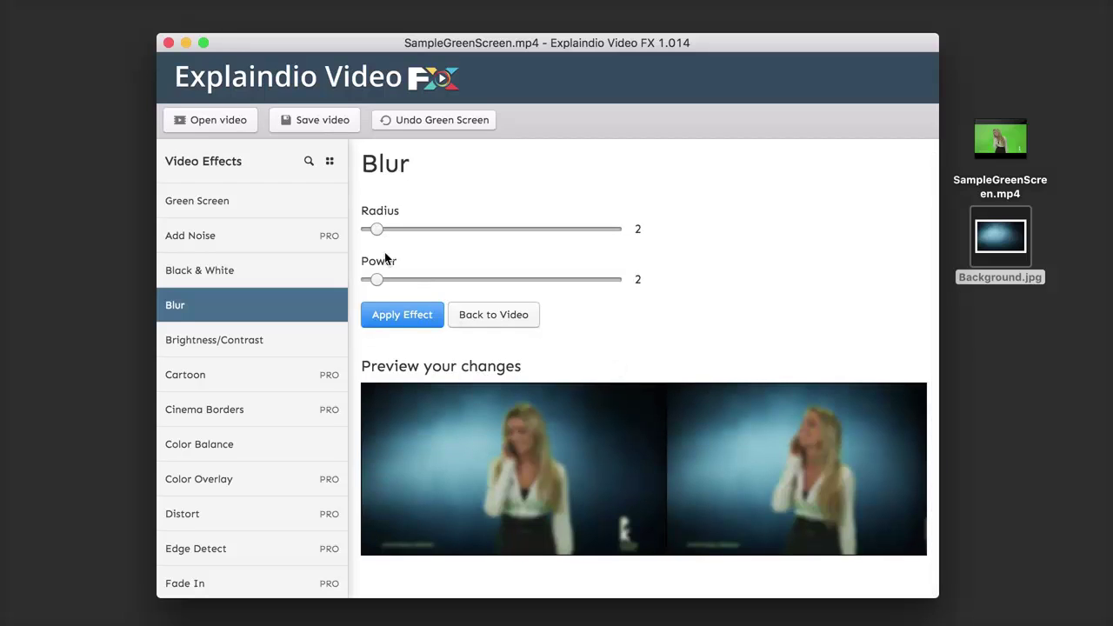
drag(376, 279, 485, 279)
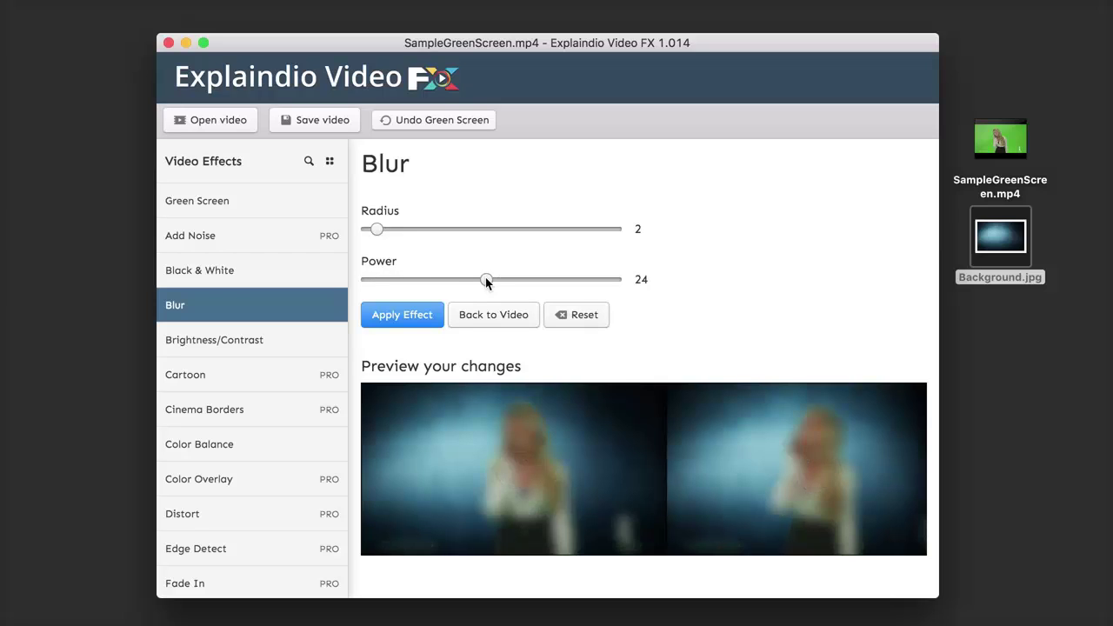
drag(379, 229, 544, 313)
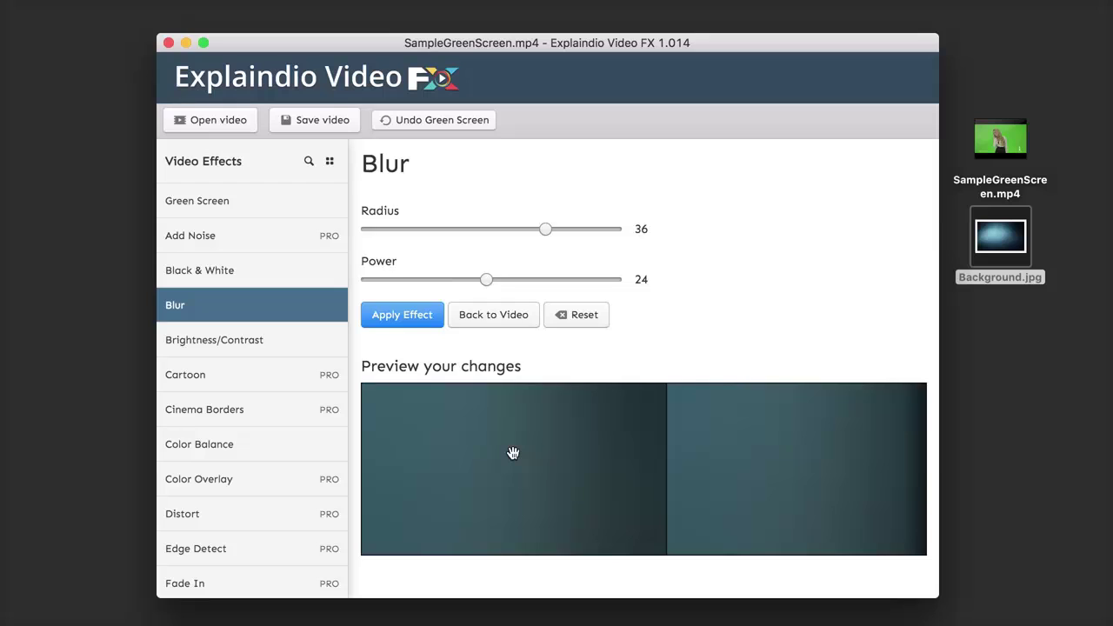
click(297, 301)
- Apply the Sharpen effect at its default strength 2.5 to the keyed clip
scroll(278, 356, down, 5)
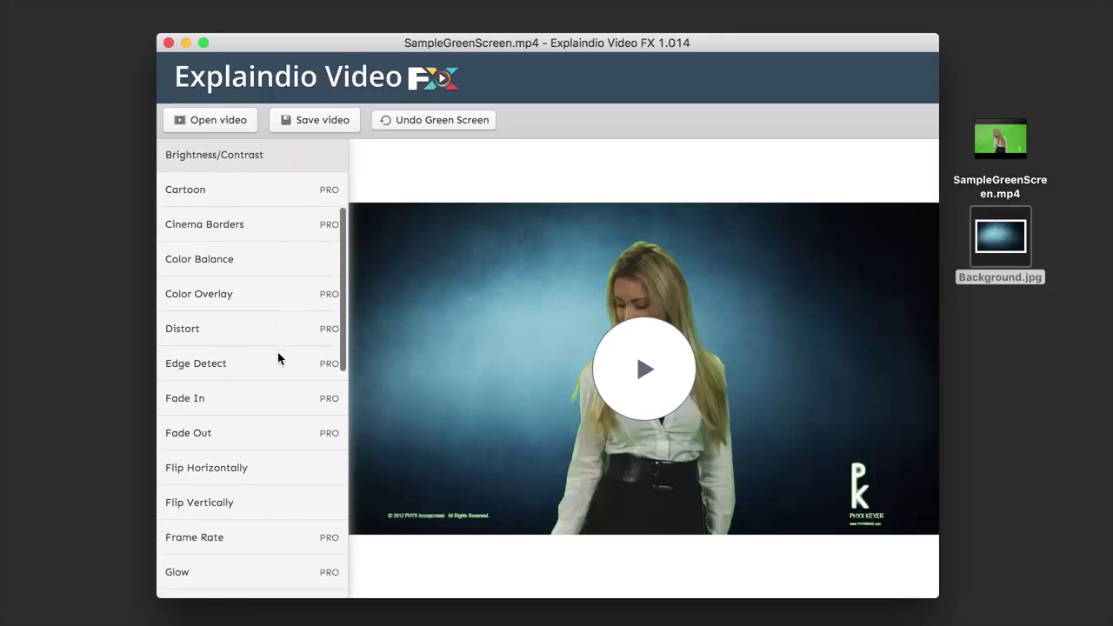
scroll(277, 351, down, 6)
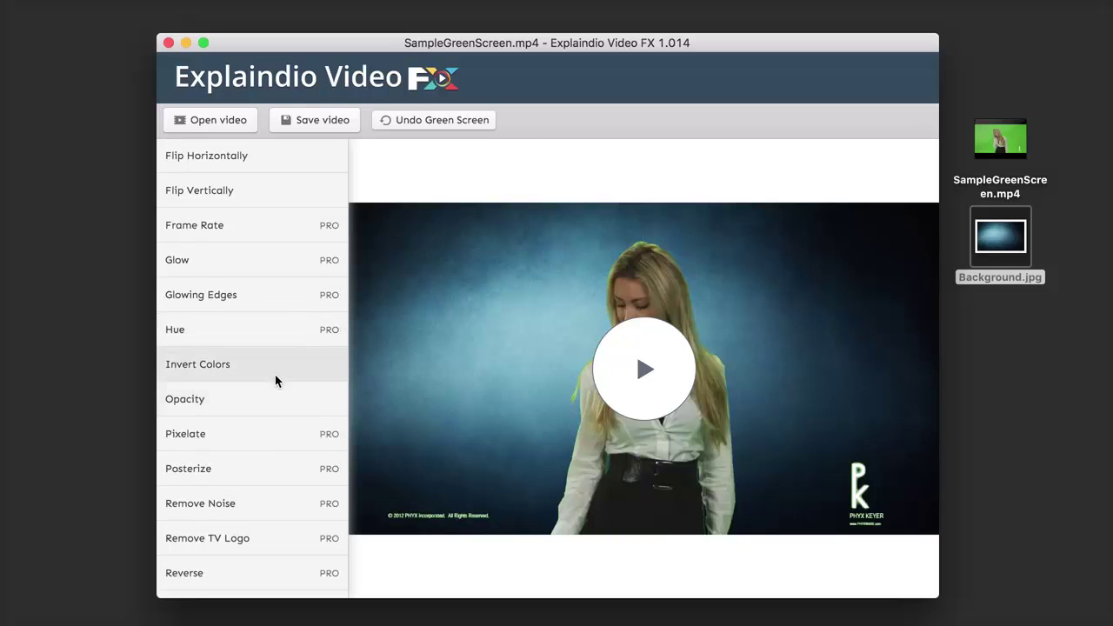
scroll(276, 380, down, 2)
scroll(278, 414, down, 3)
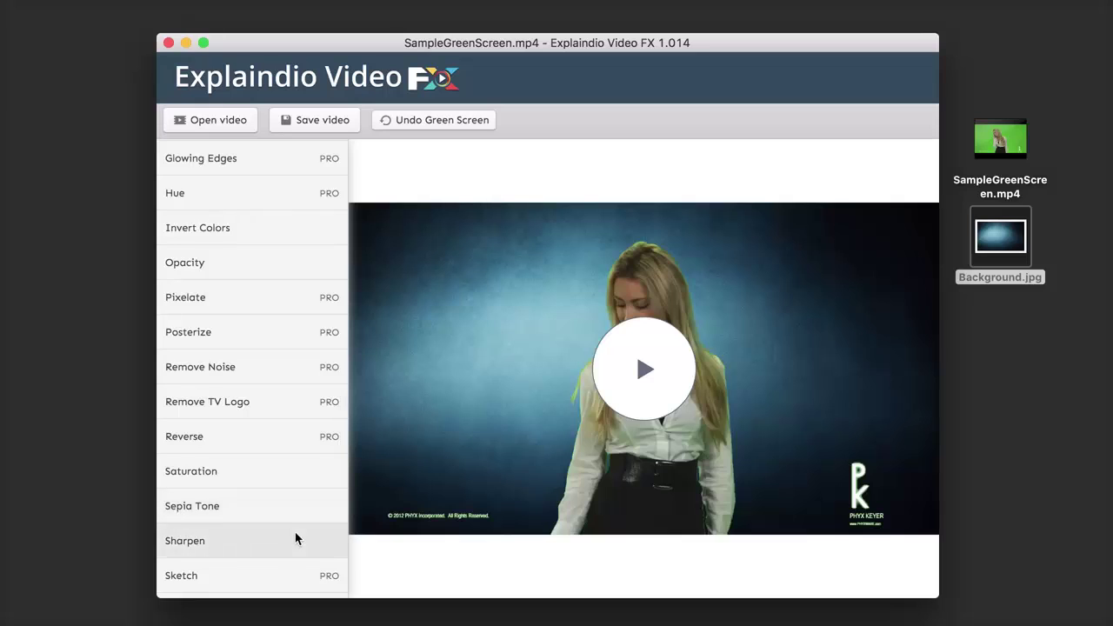
scroll(298, 534, down, 1)
click(223, 505)
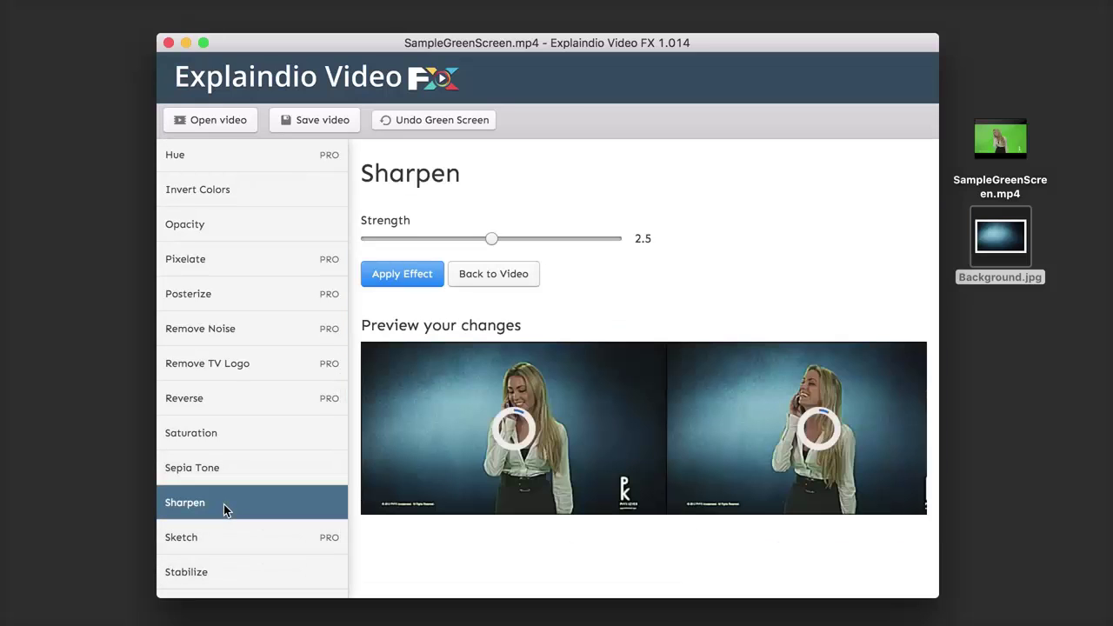
scroll(624, 478, right, 5)
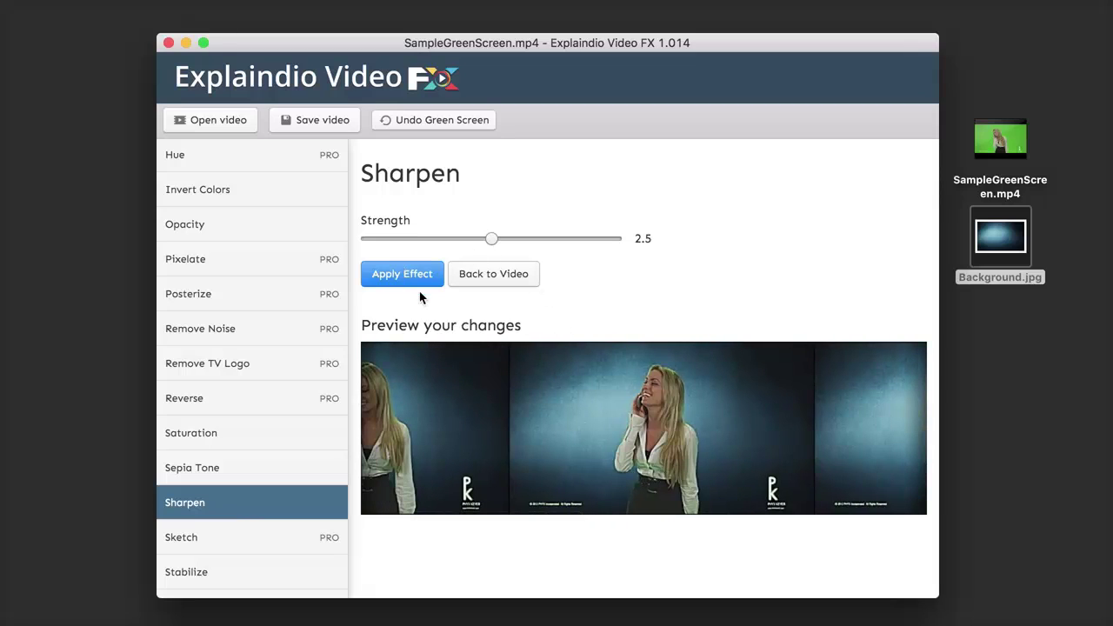
click(396, 272)
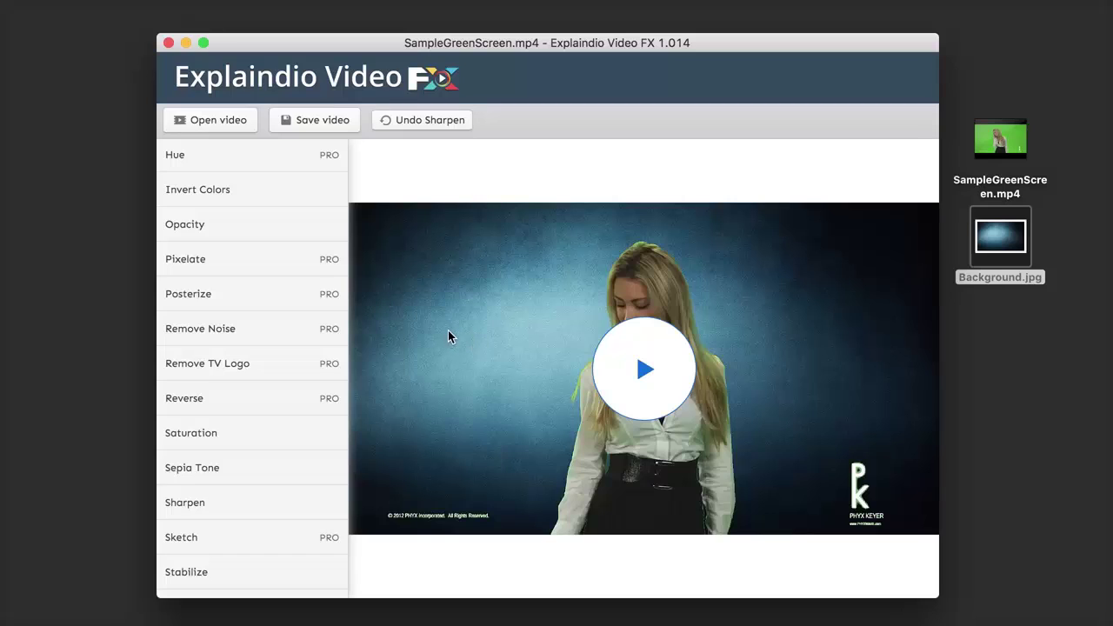
- Undo Sharpen and Green Screen to compare, redo both, and play the finished clip
click(430, 121)
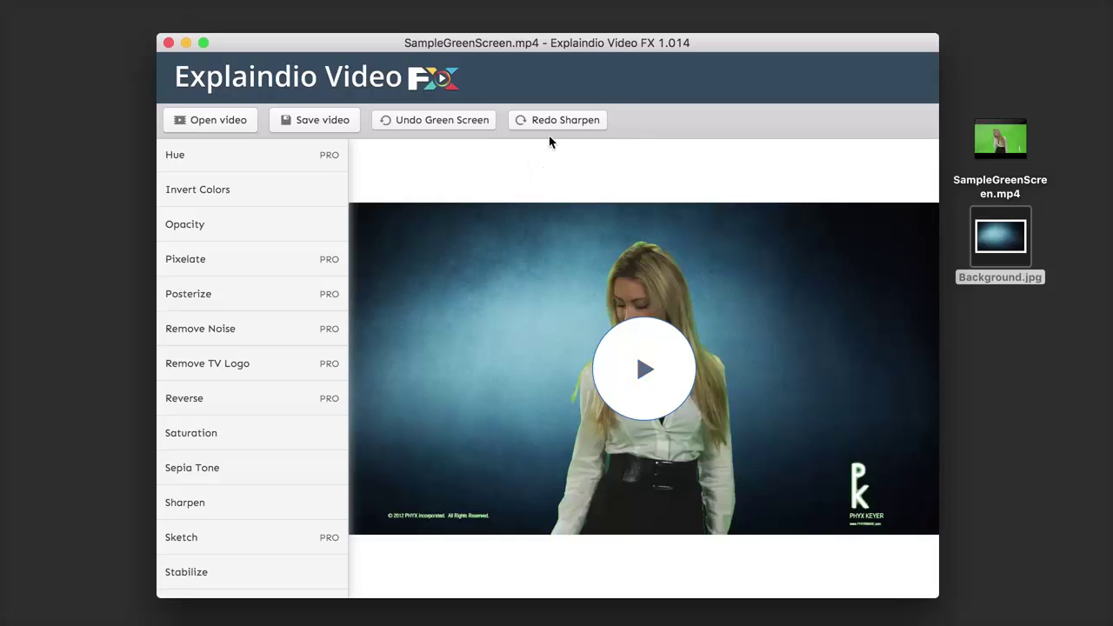
click(434, 120)
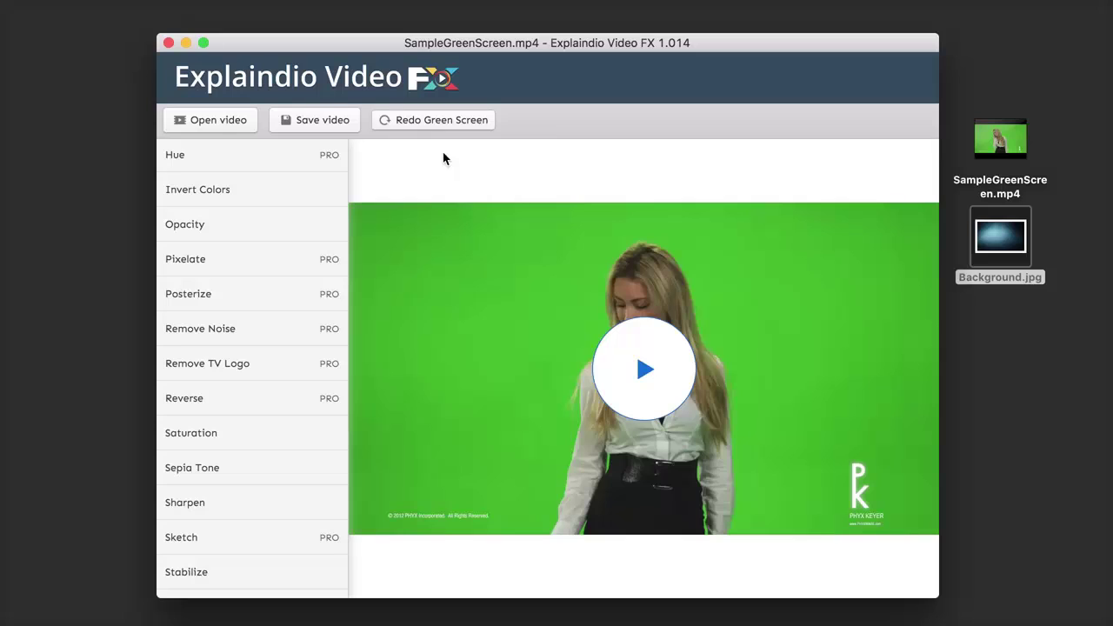
click(450, 127)
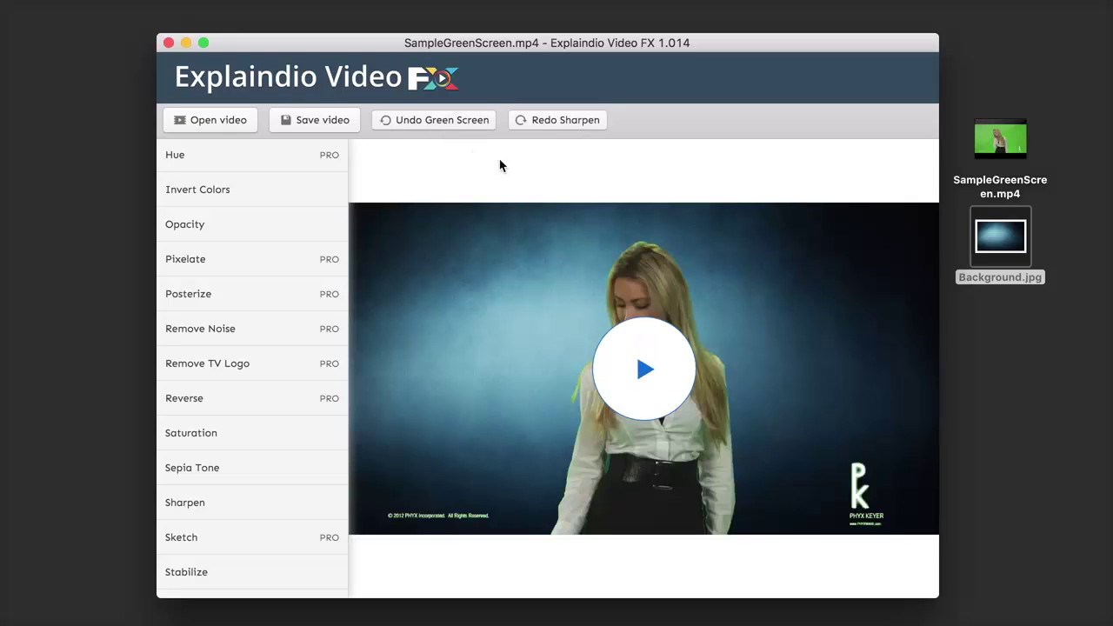
click(551, 121)
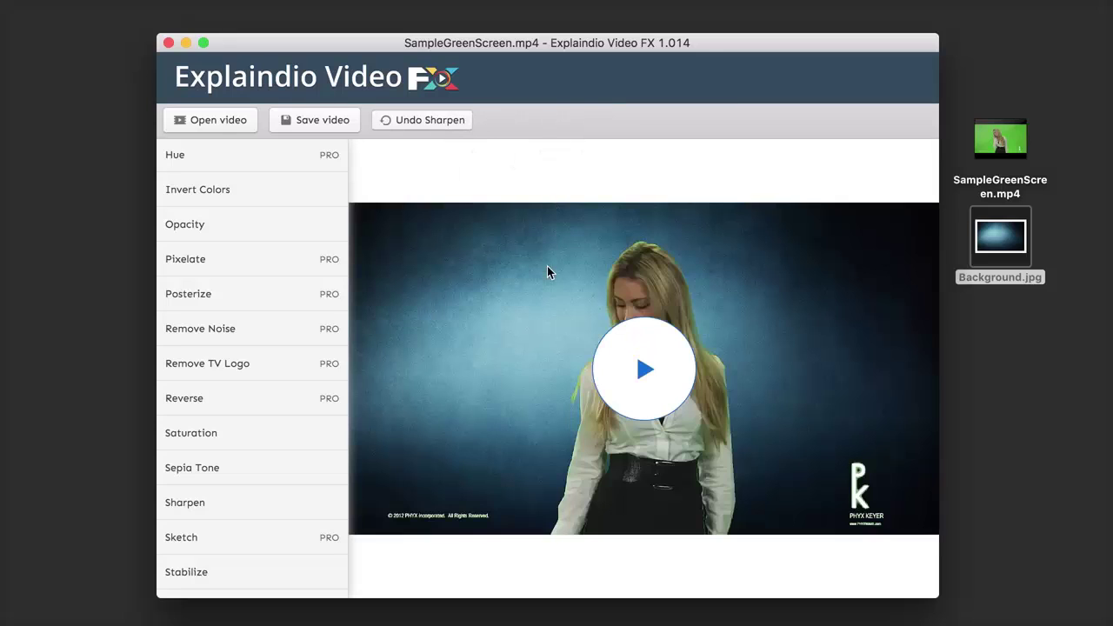
click(642, 369)
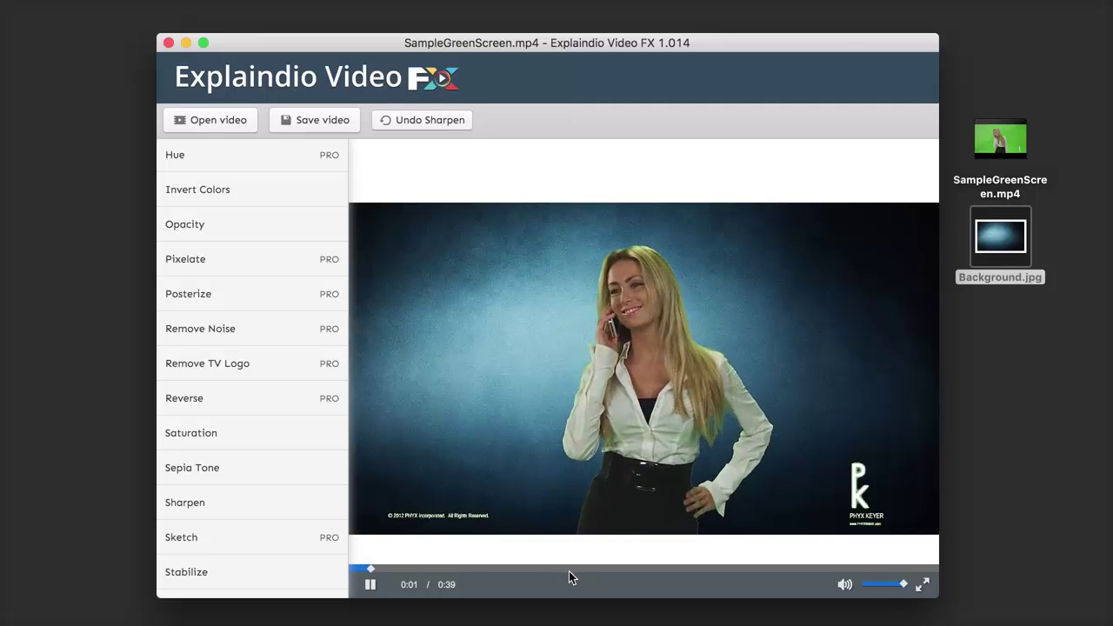